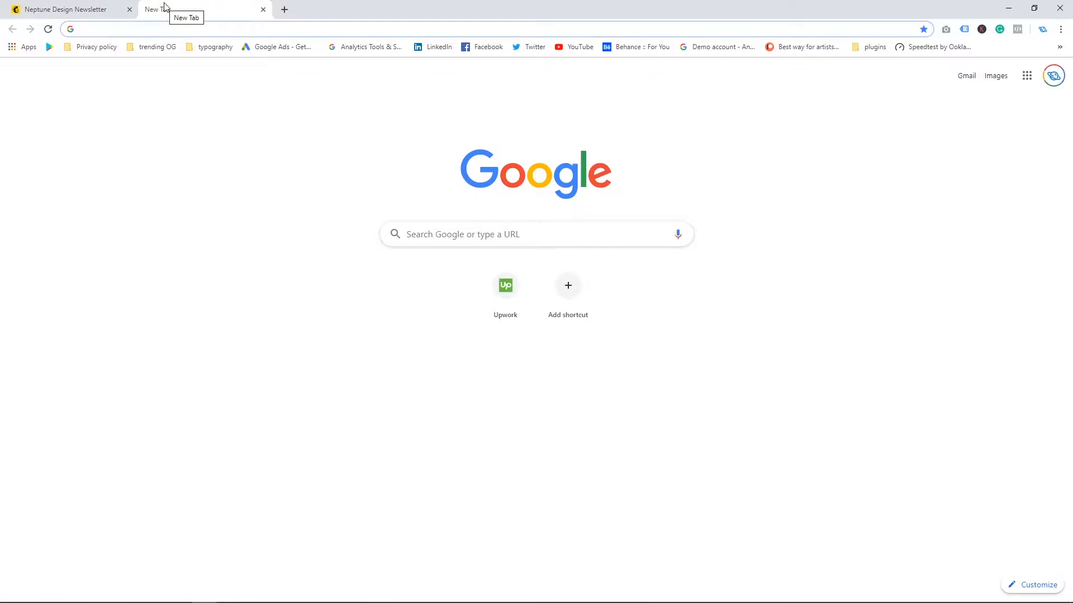
# Step: Open the Neptune Design newsletter sign-up page (neptunedesign.co.za/subscribe) in a new tab
pyautogui.write('n')
pyautogui.press('Down')
pyautogui.press('Down')
pyautogui.press('Down')
pyautogui.press('Down')
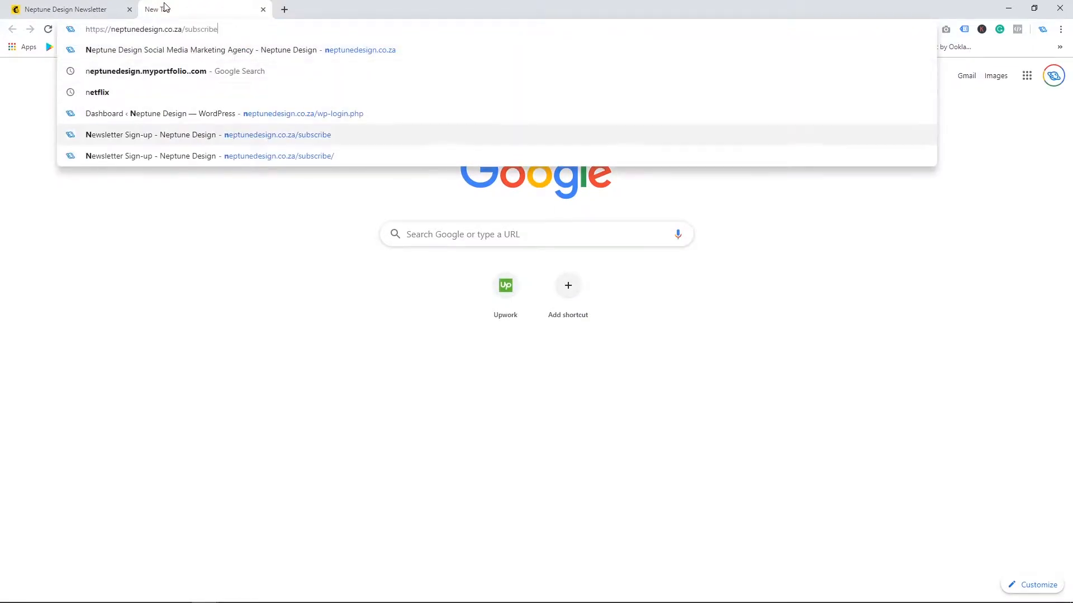
pyautogui.press('Return')
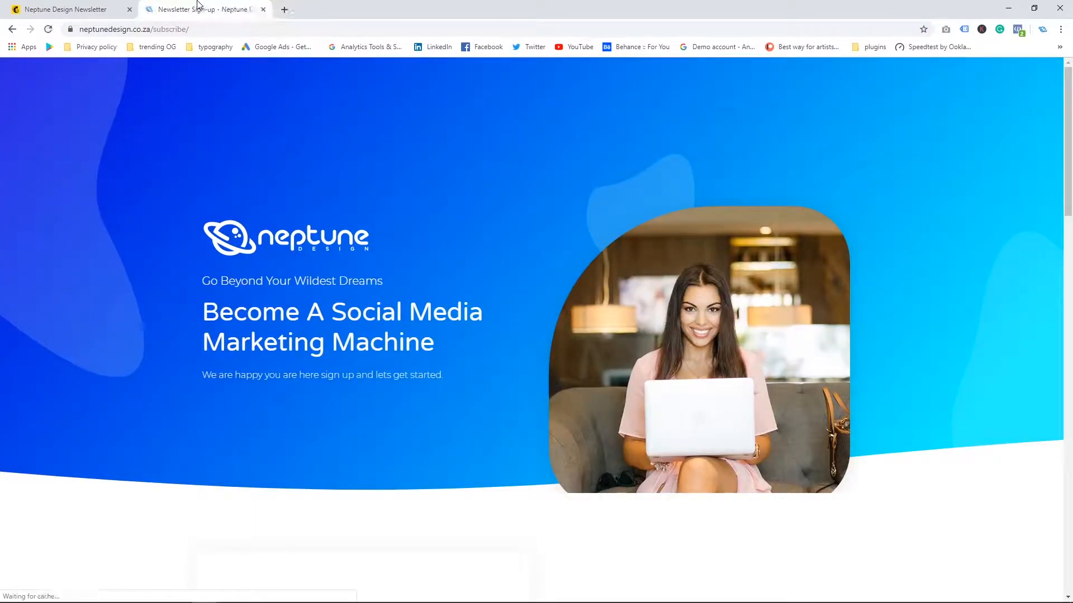
# Step: Scroll through the sign-up page to examine its form, e-book offer and subscriber benefits
pyautogui.scroll(-7, 195, 95)
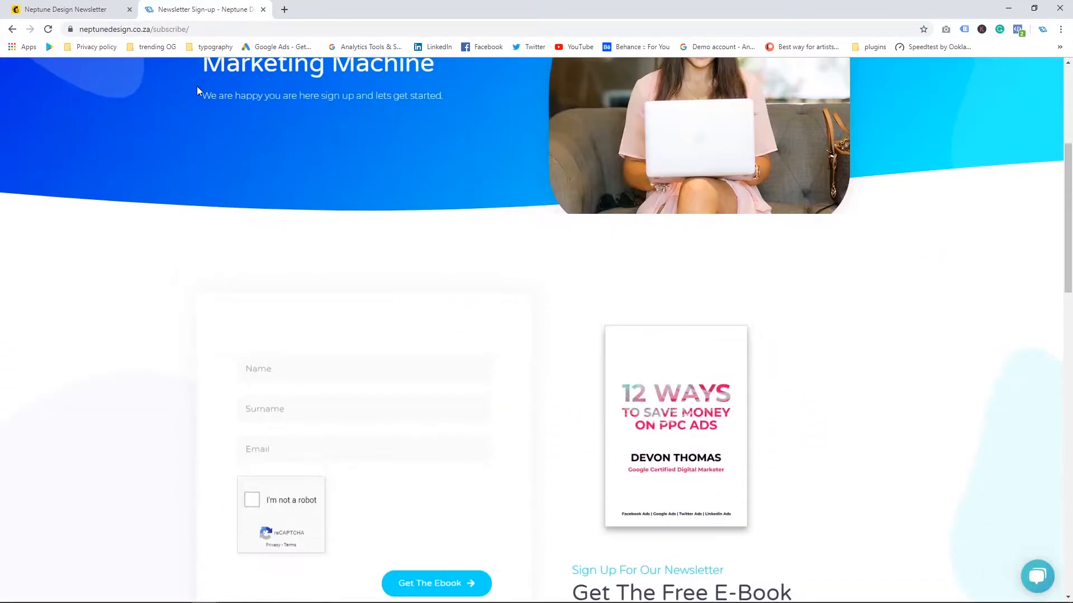
pyautogui.scroll(-3, 196, 92)
pyautogui.scroll(2, 196, 91)
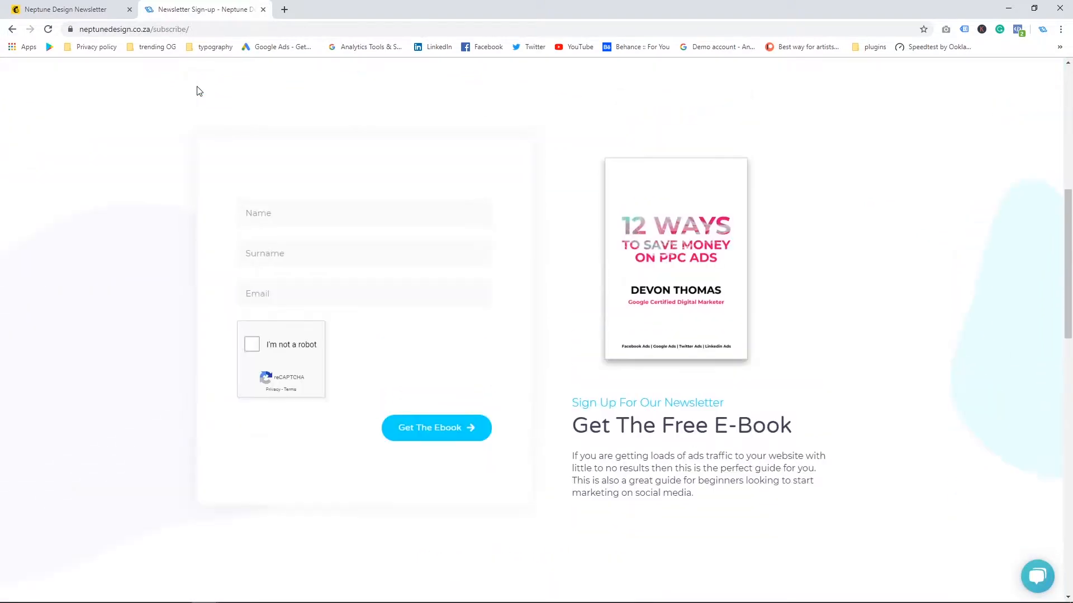
pyautogui.scroll(-13, 196, 91)
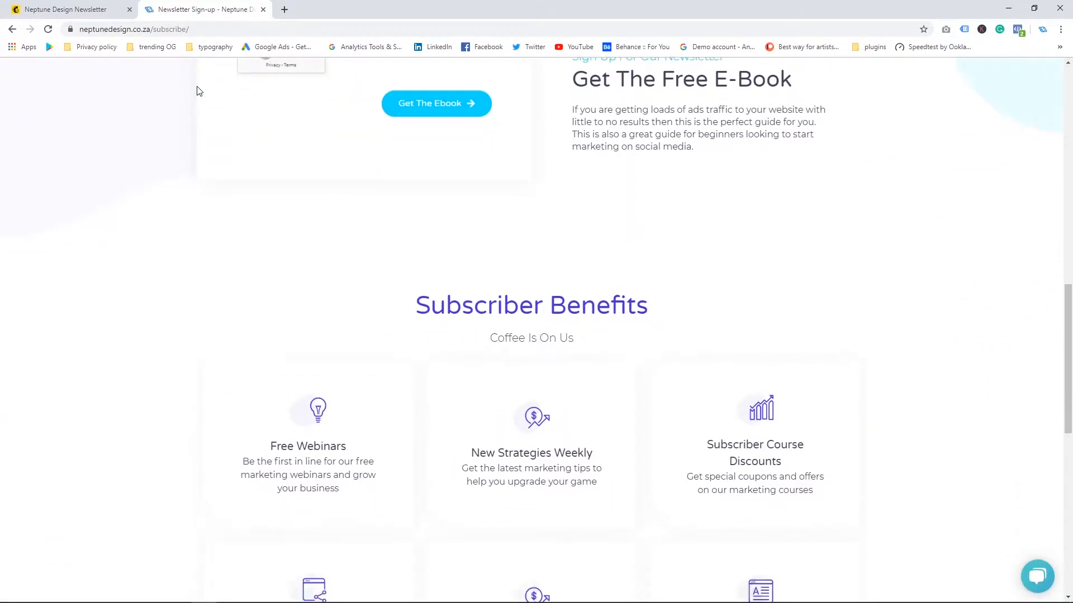
pyautogui.scroll(-3, 196, 91)
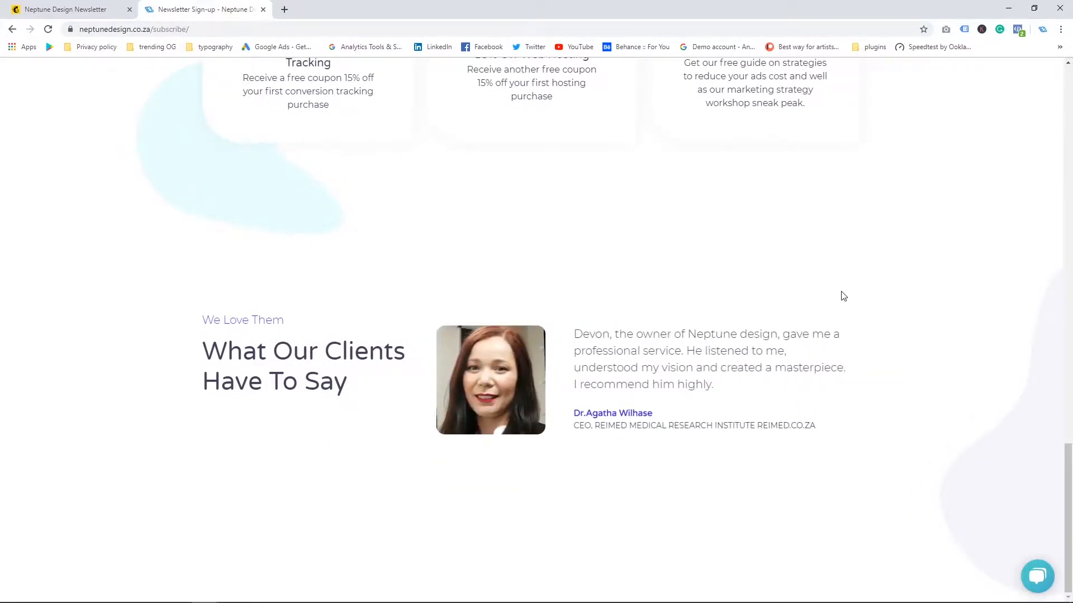
pyautogui.scroll(6, 841, 295)
pyautogui.scroll(14, 843, 296)
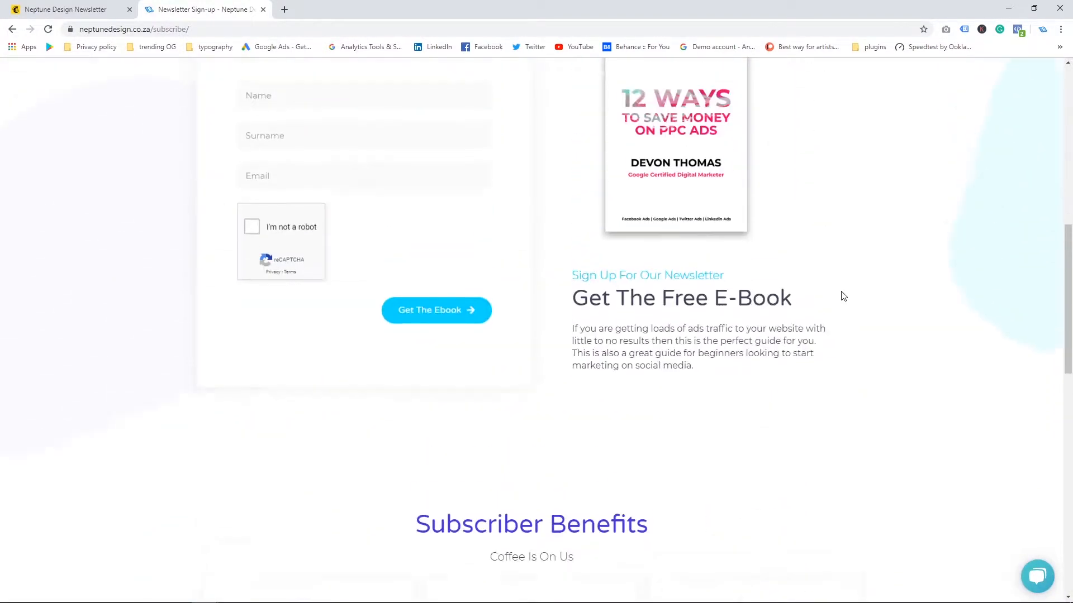
pyautogui.scroll(4, 843, 297)
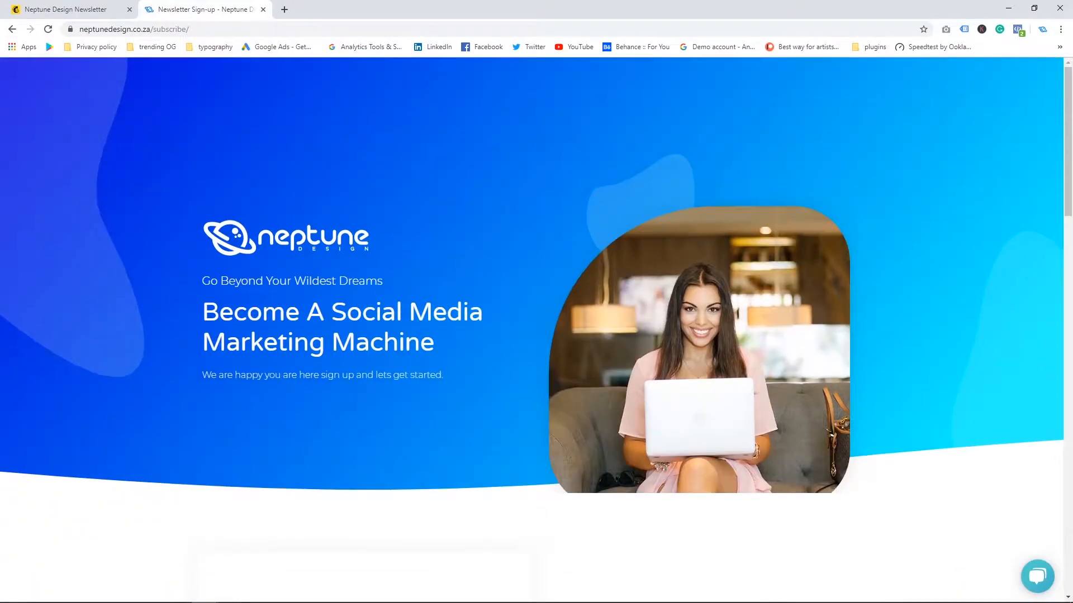
# Step: Close the sign-up tab and scroll through the Mailchimp-hosted e-book landing page
pyautogui.hotkey('ctrl', 'w')
pyautogui.scroll(-11, 477, 169)
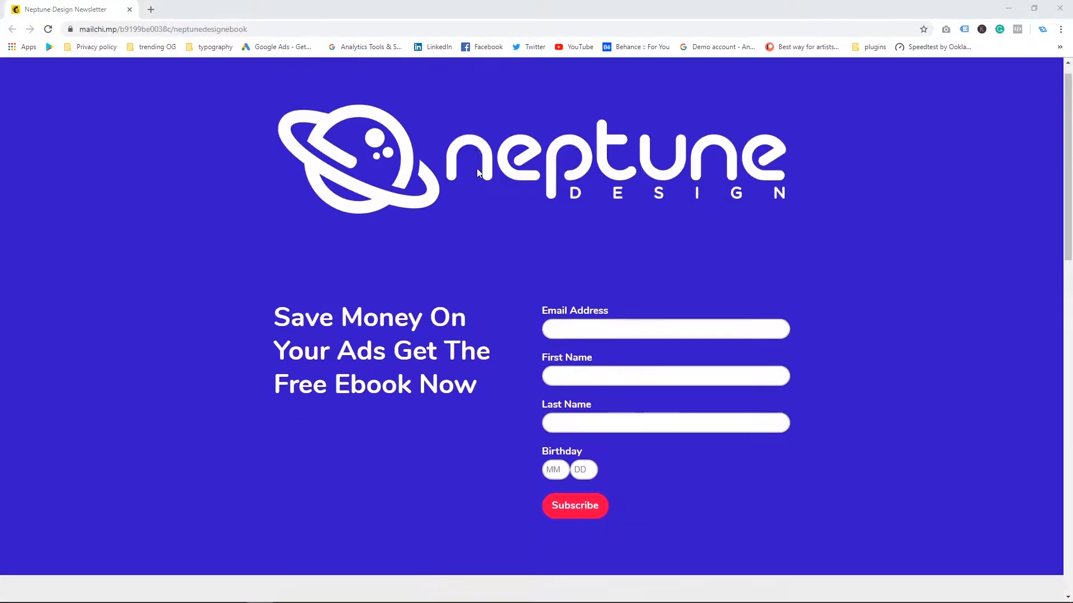
pyautogui.scroll(-7, 477, 168)
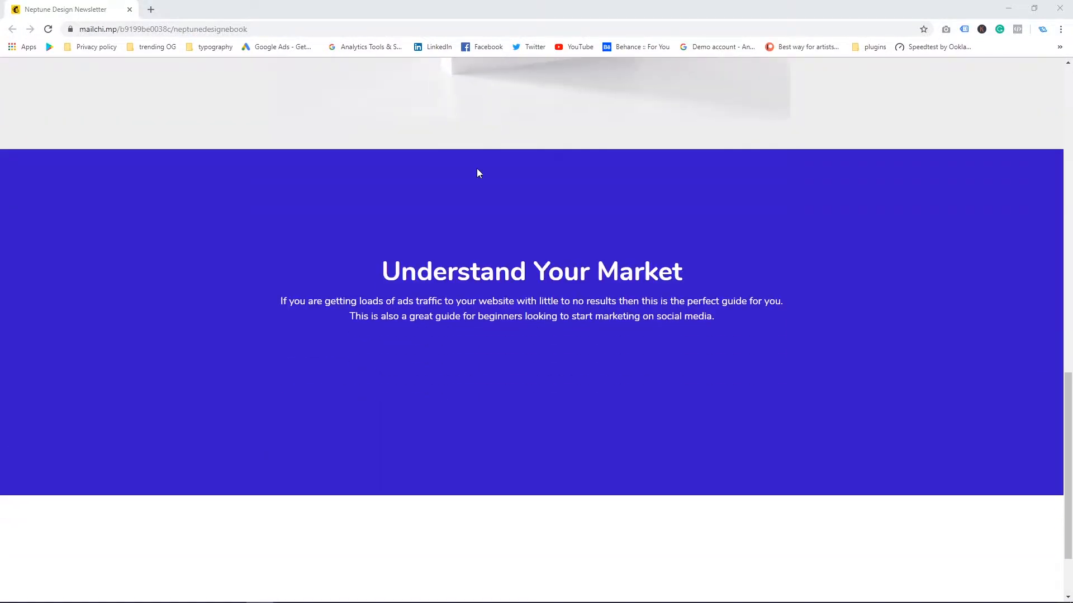
pyautogui.scroll(8, 477, 169)
pyautogui.scroll(10, 477, 168)
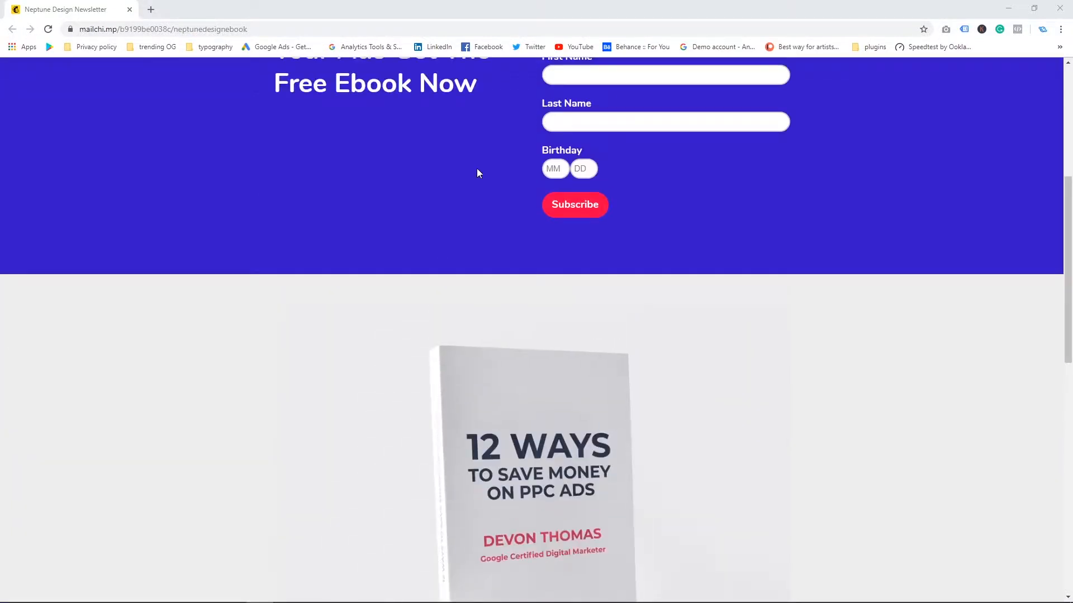
# Step: Open a new tab and load the neptunedesign.co.za/subscribe sign-up page again
pyautogui.click(150, 8)
pyautogui.write('n')
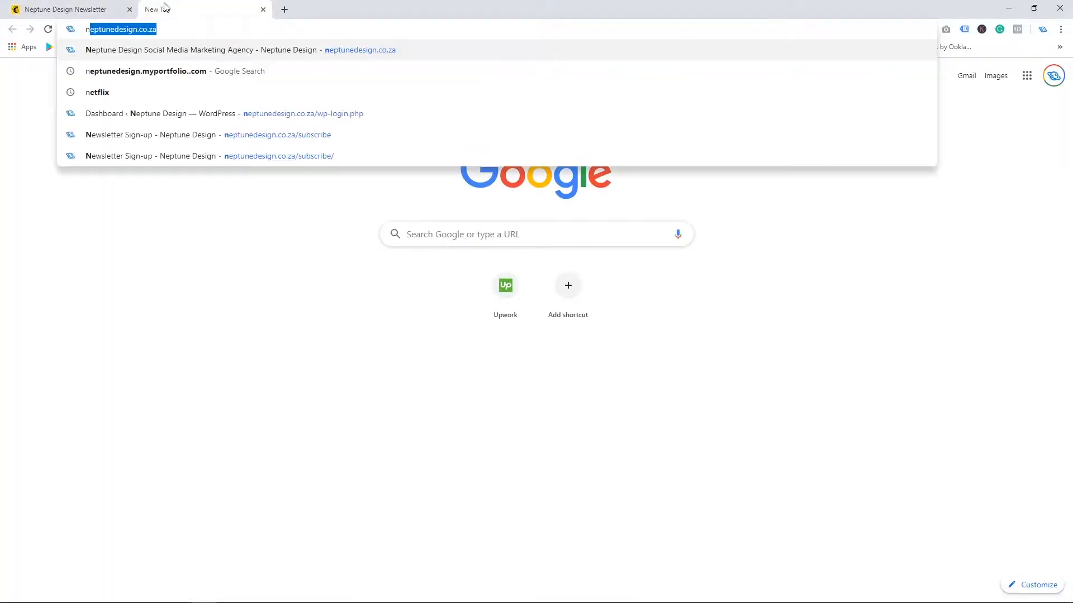
pyautogui.press('Down')
pyautogui.press('Down')
pyautogui.press('Down')
pyautogui.press('Down')
pyautogui.press('Return')
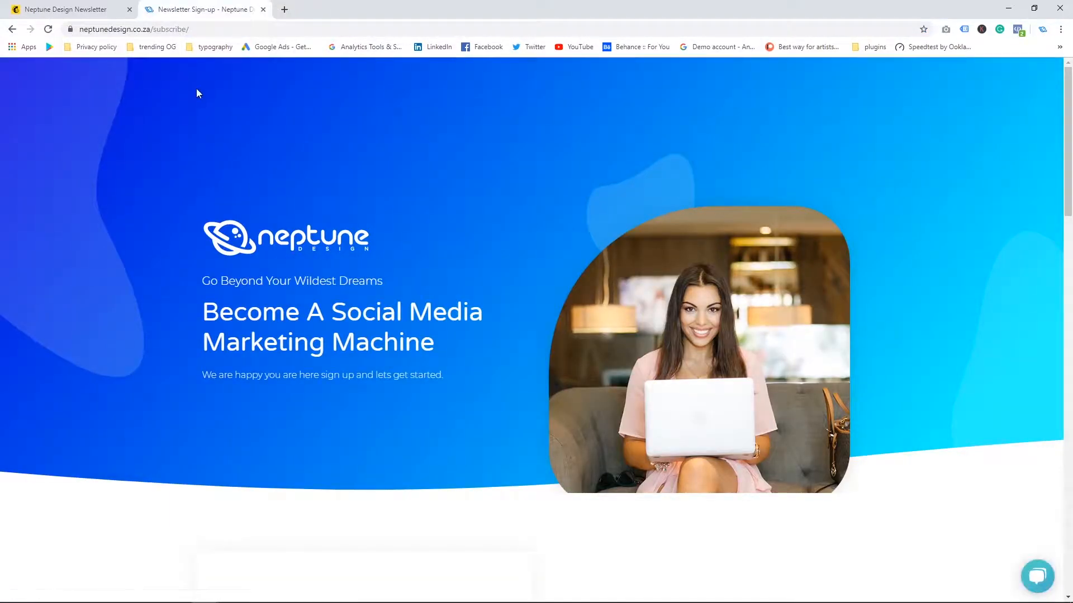
# Step: Review the sign-up page sections, including the benefits and the client testimonial carousel
pyautogui.scroll(-7, 197, 89)
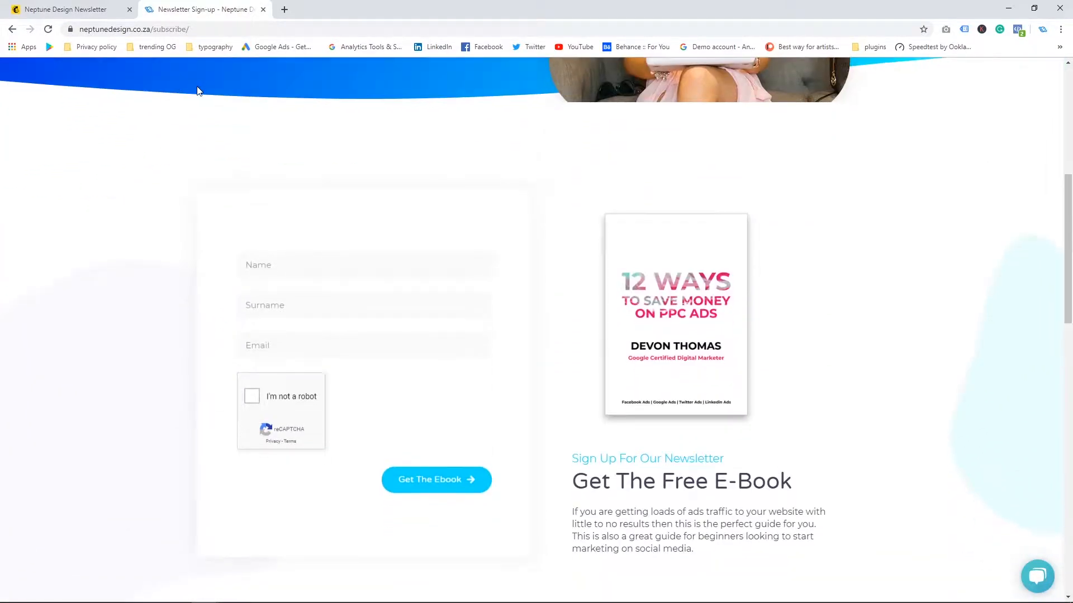
pyautogui.scroll(-3, 197, 90)
pyautogui.scroll(2, 198, 91)
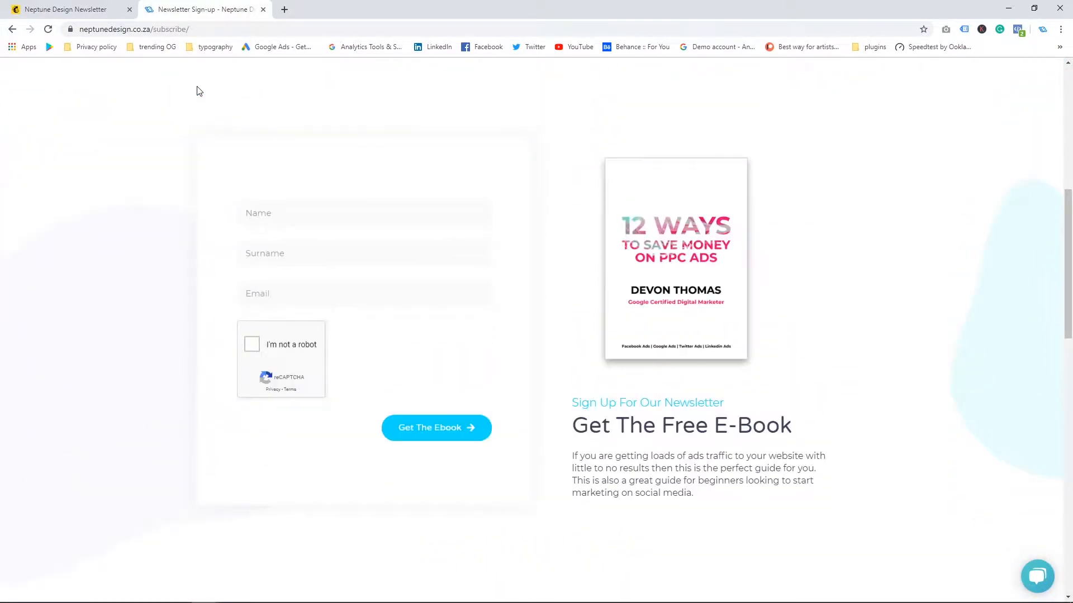
pyautogui.scroll(-14, 199, 91)
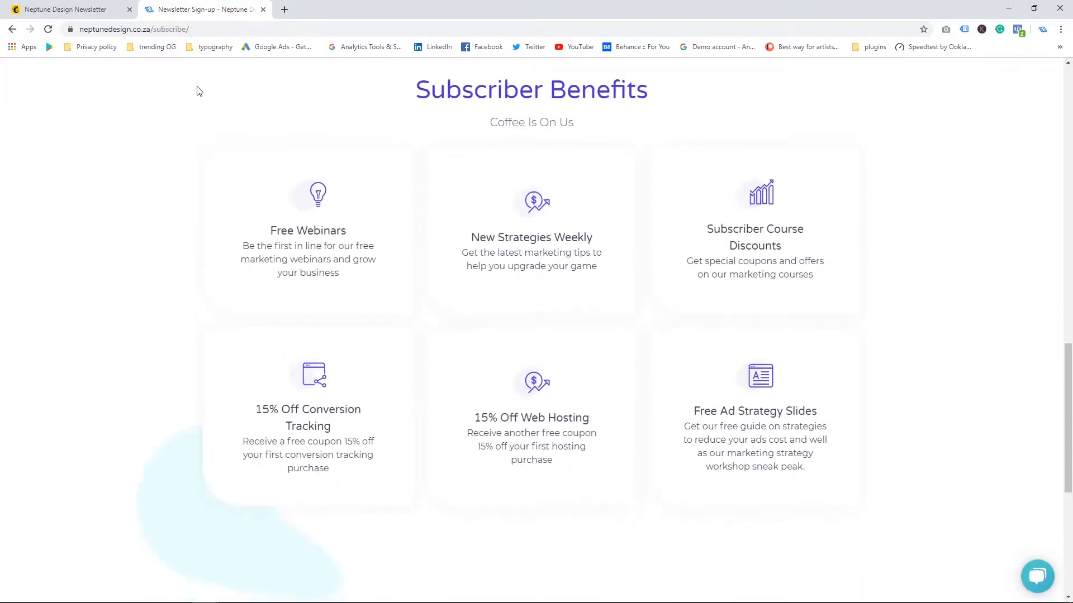
pyautogui.scroll(-2, 198, 92)
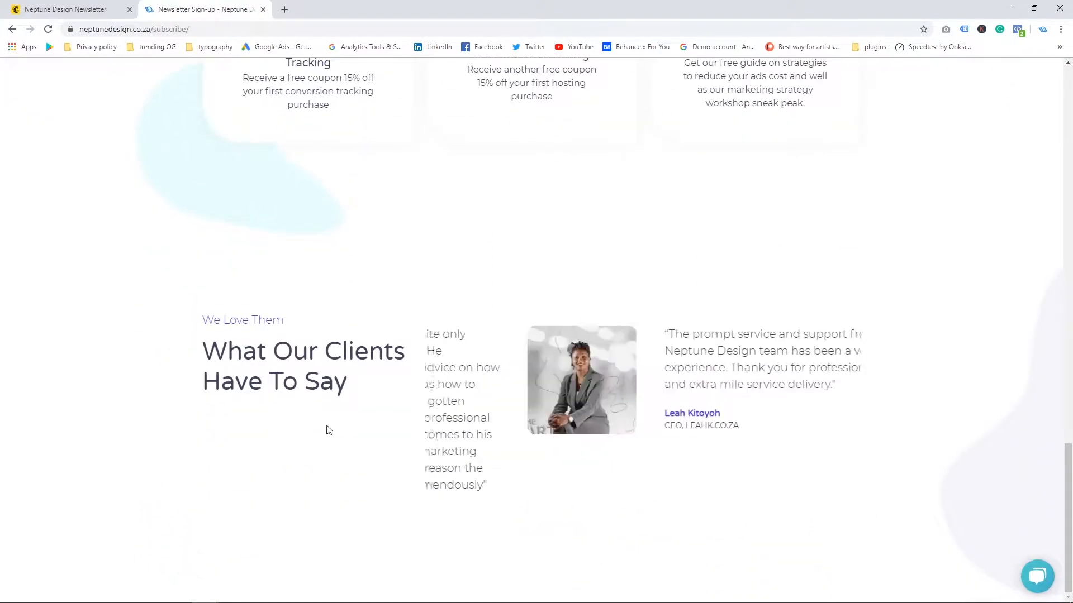
pyautogui.moveTo(694, 434); pyautogui.dragTo(477, 426)
pyautogui.scroll(6, 840, 294)
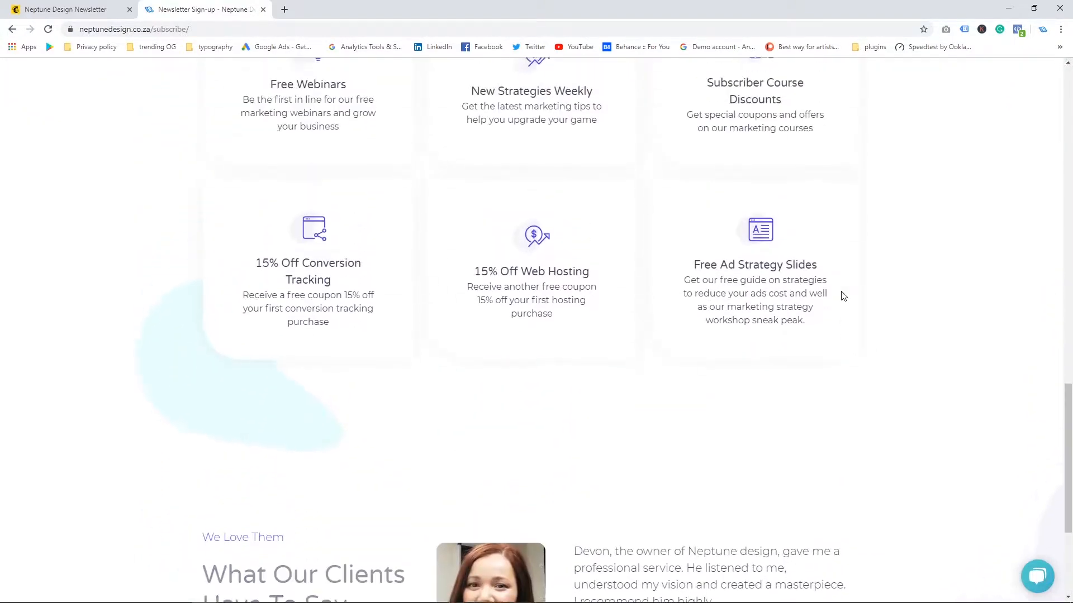
pyautogui.scroll(14, 843, 296)
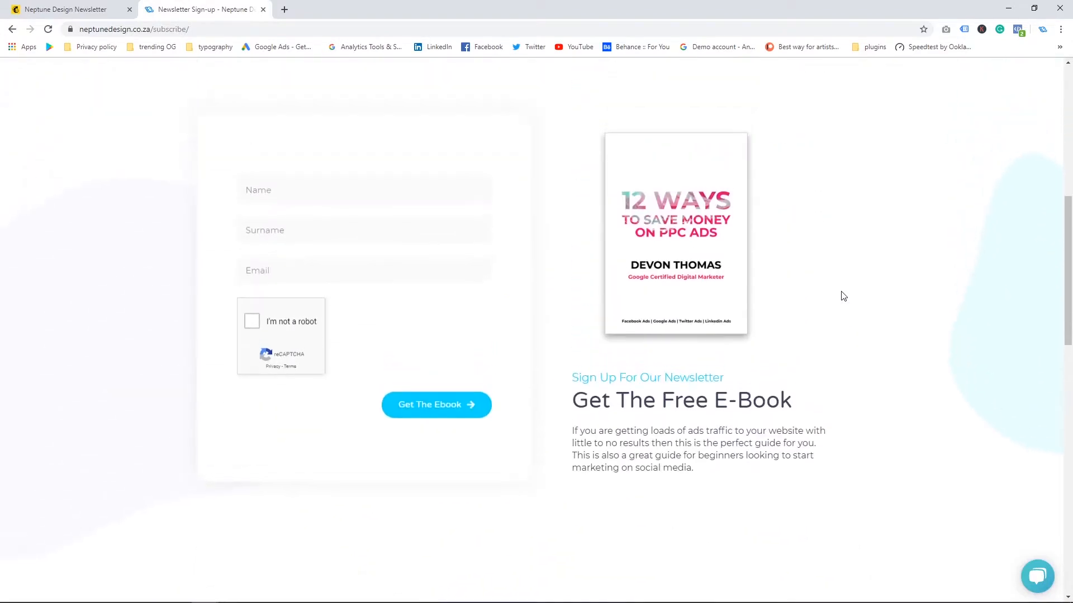
pyautogui.scroll(4, 842, 296)
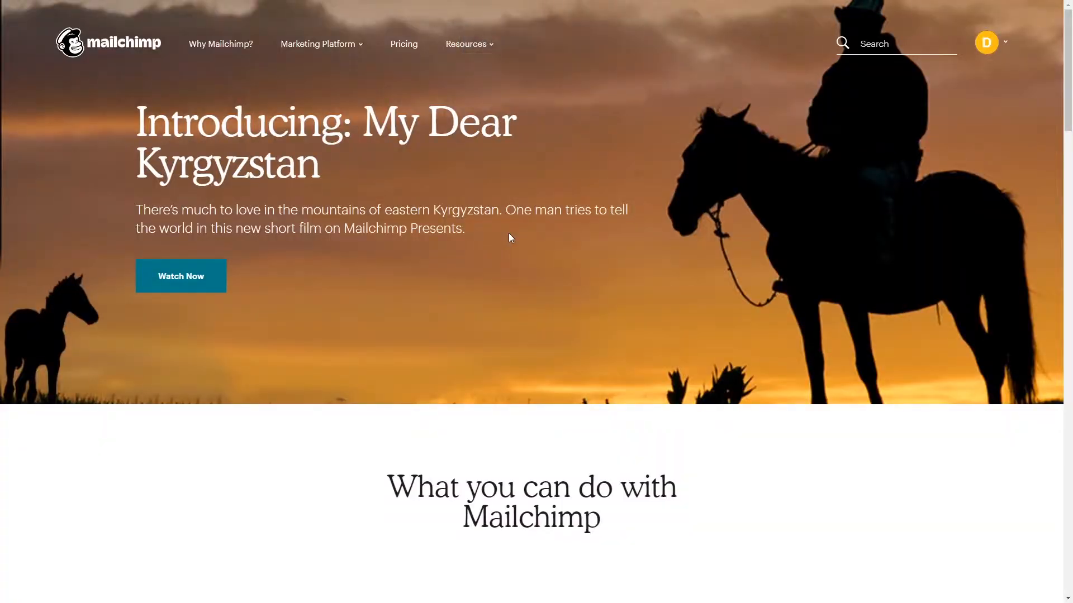
# Step: Scroll through the Mailchimp homepage to examine its features and marketing platform sections
pyautogui.scroll(-2, 508, 233)
pyautogui.scroll(-5, 508, 233)
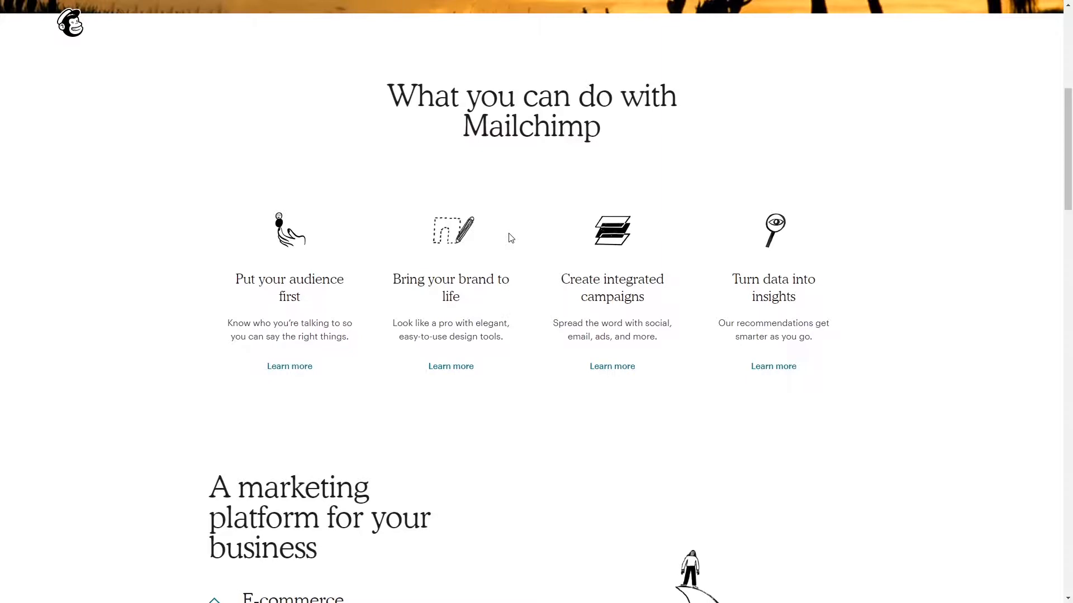
pyautogui.scroll(-2, 509, 234)
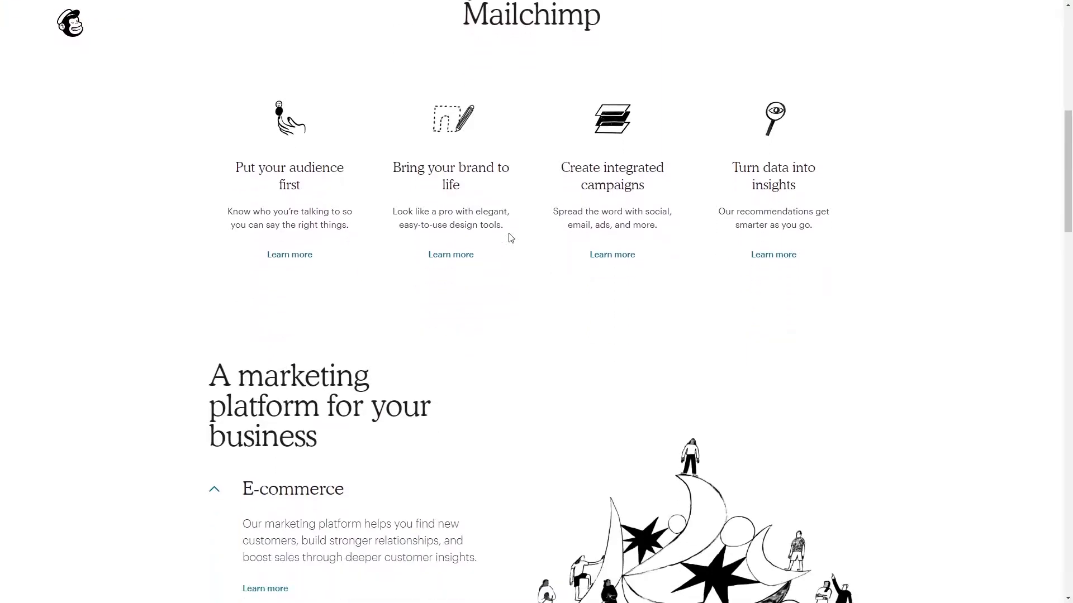
pyautogui.scroll(-3, 510, 237)
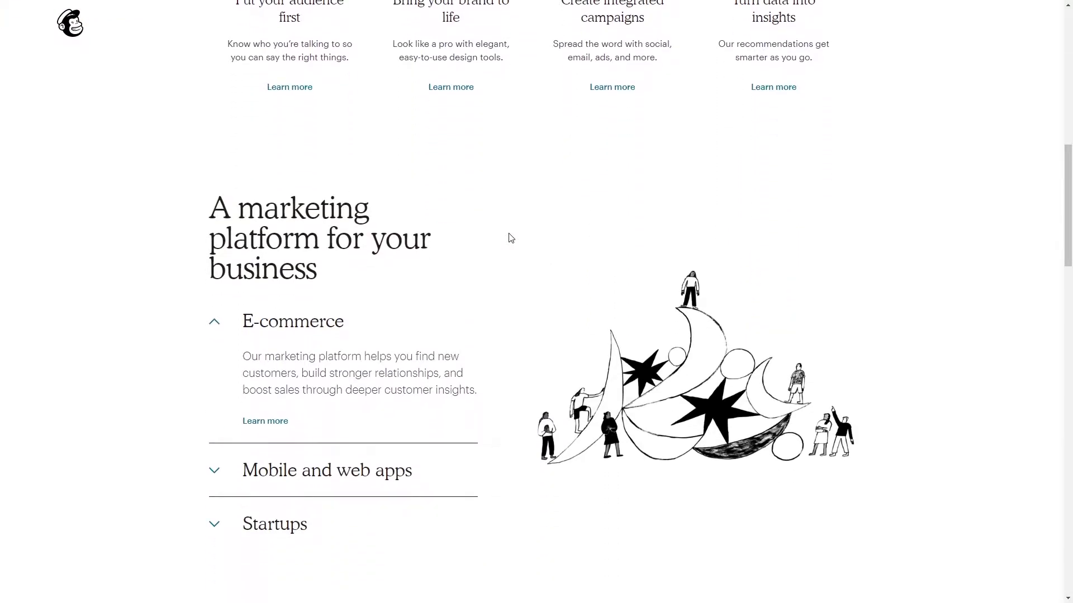
pyautogui.scroll(-4, 510, 239)
pyautogui.scroll(-3, 510, 237)
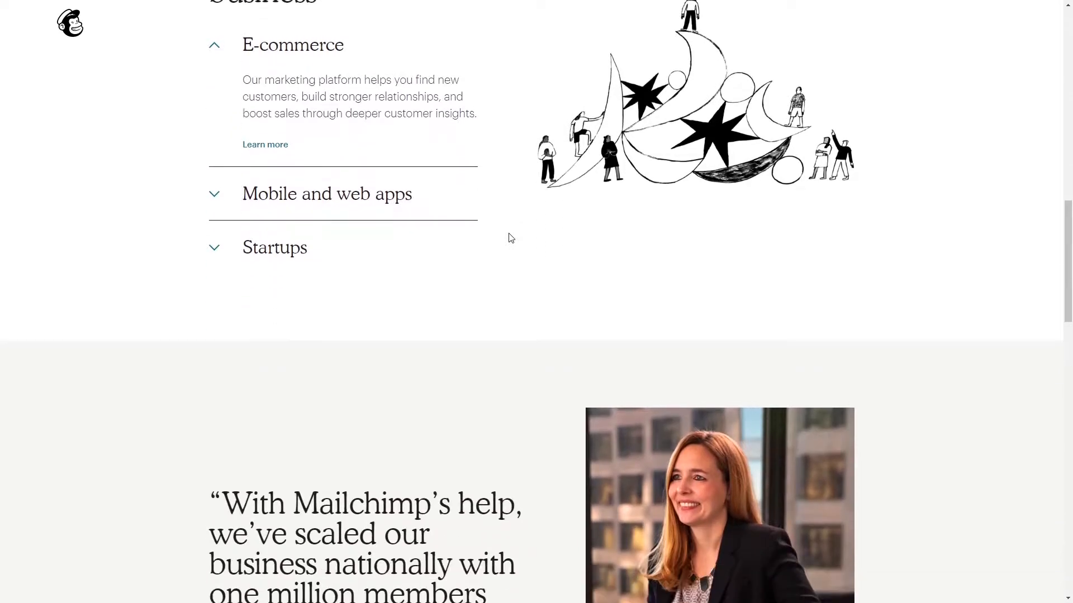
pyautogui.scroll(-7, 510, 238)
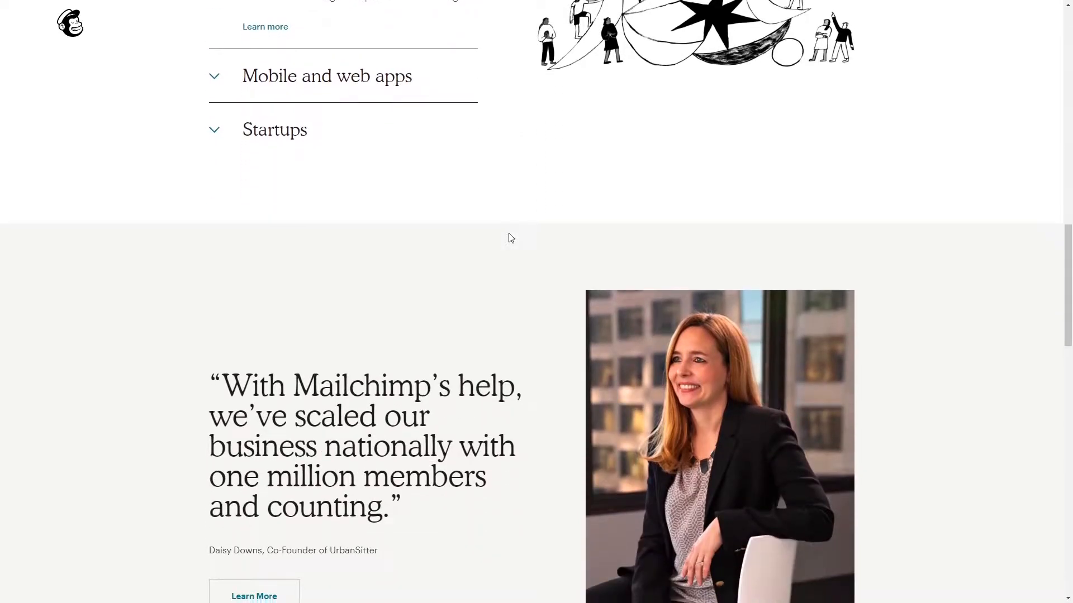
pyautogui.scroll(-9, 510, 239)
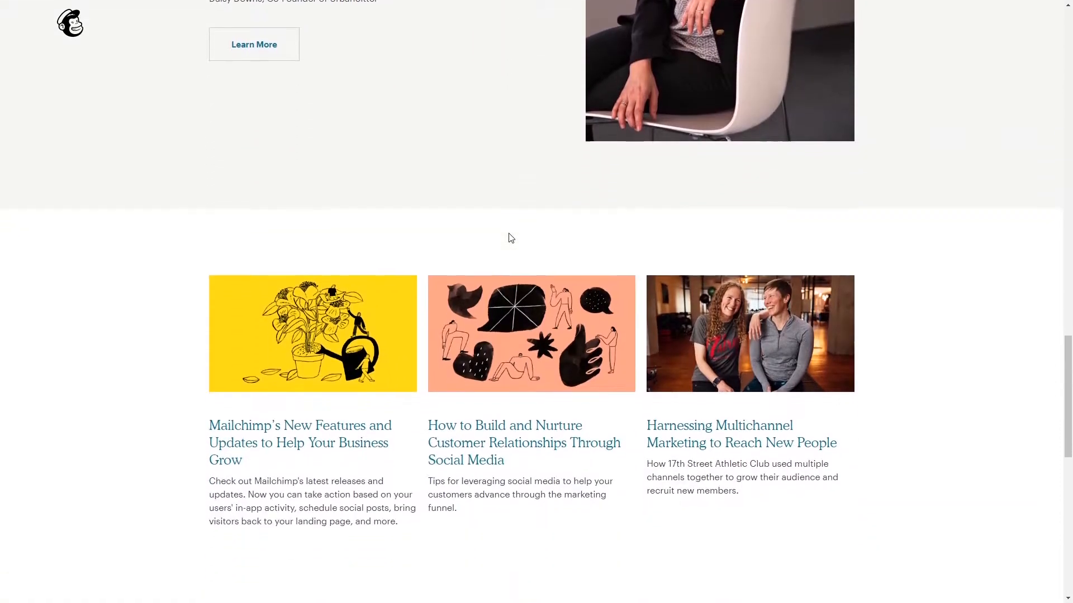
pyautogui.scroll(-6, 510, 238)
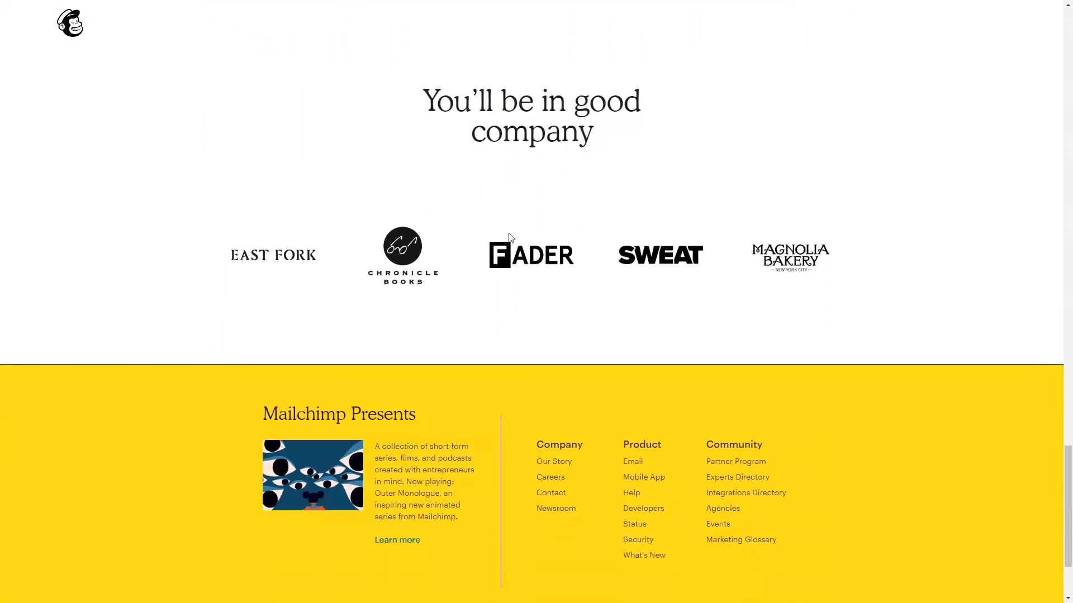
pyautogui.moveTo(1070, 523); pyautogui.dragTo(1041, 41)
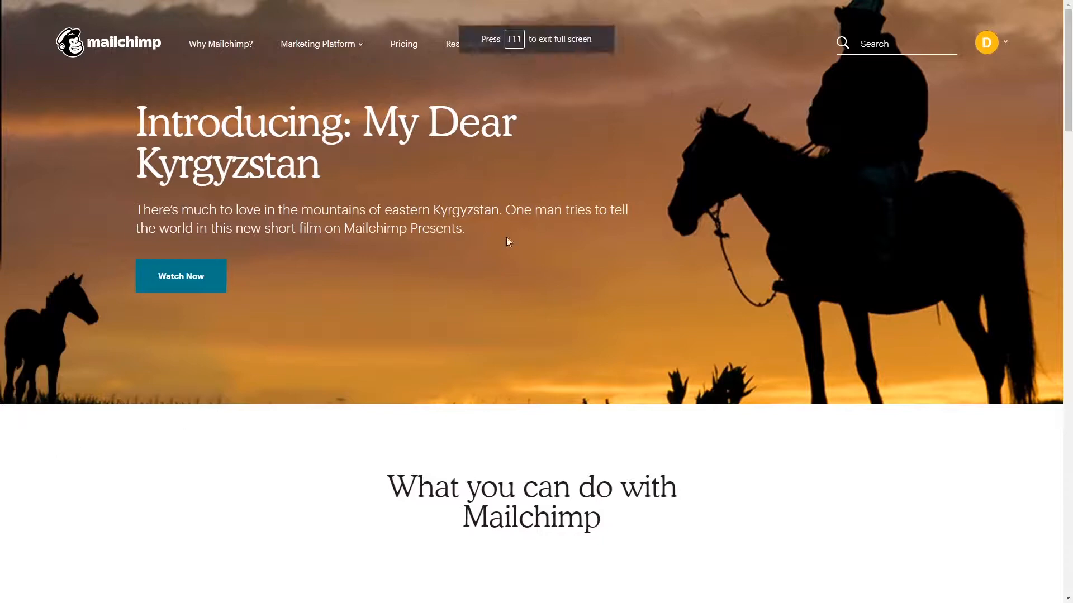
# Step: Scroll down the Mailchimp homepage again to review its feature overview
pyautogui.scroll(-4, 508, 235)
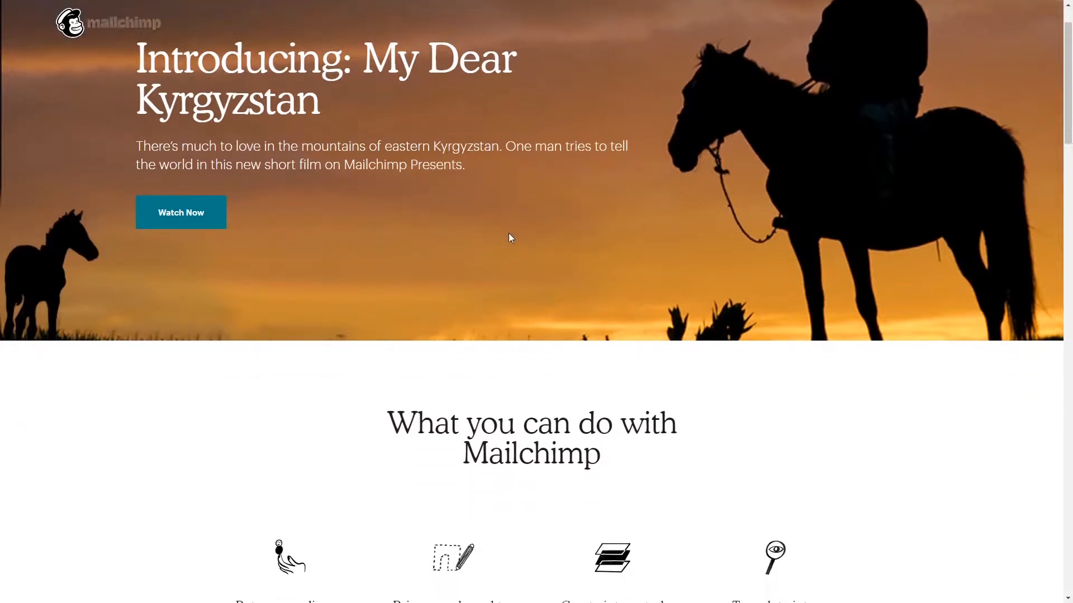
pyautogui.scroll(-3, 509, 238)
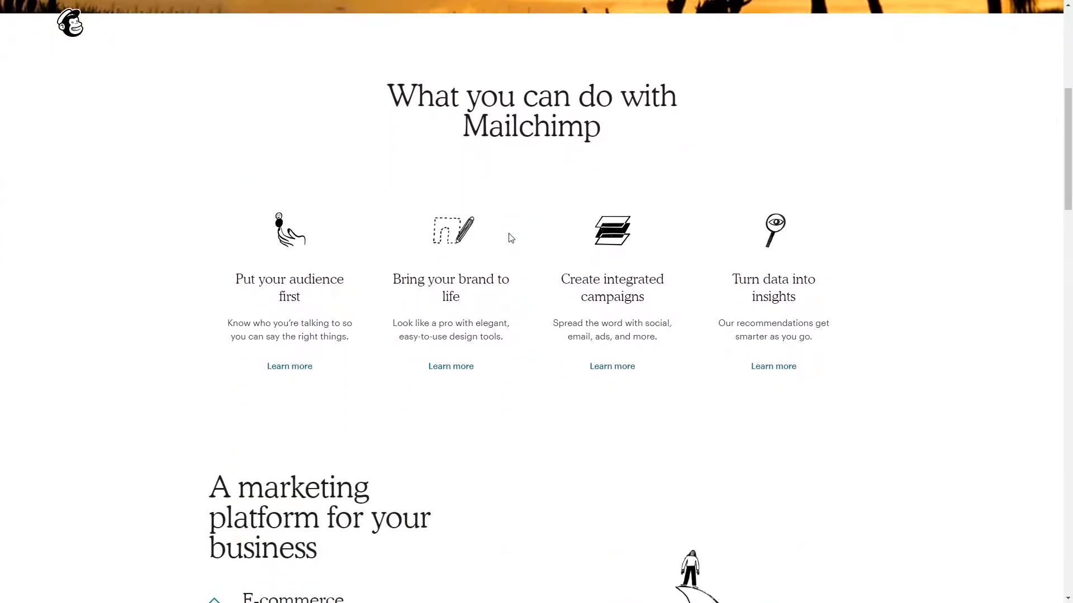
pyautogui.scroll(-2, 509, 238)
pyautogui.scroll(-3, 509, 239)
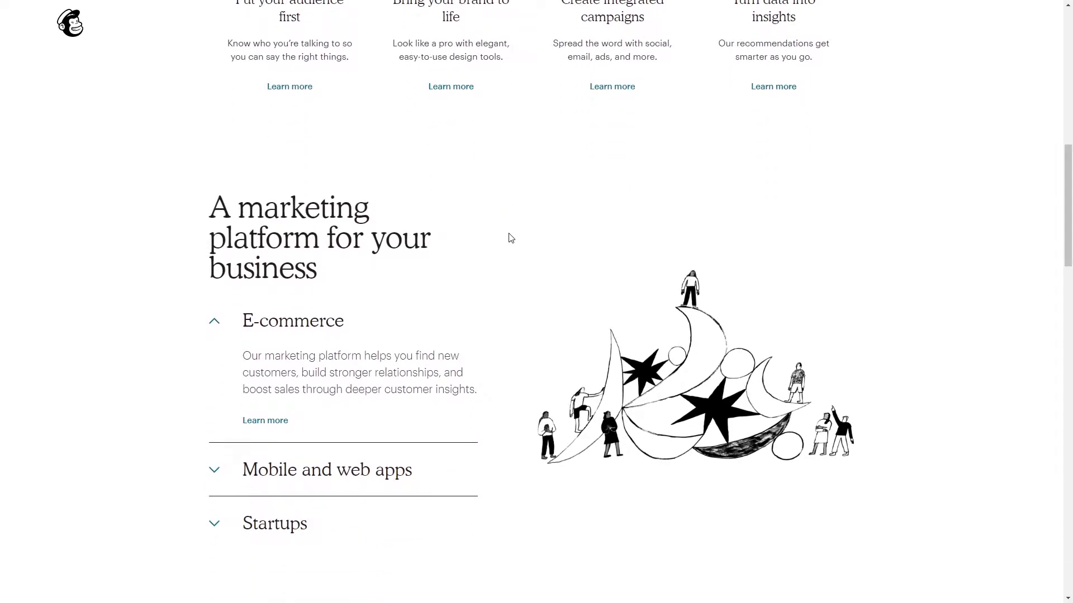
pyautogui.scroll(-4, 510, 239)
pyautogui.scroll(-3, 511, 239)
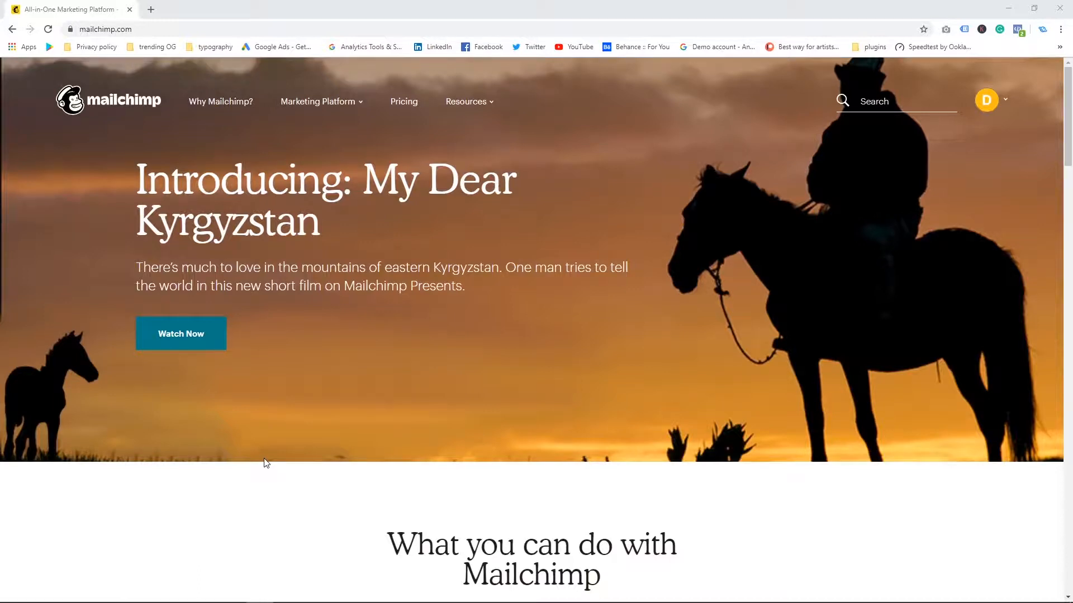
# Step: Open the Campaigns page from the account menu, then go to the account dashboard
pyautogui.click(986, 100)
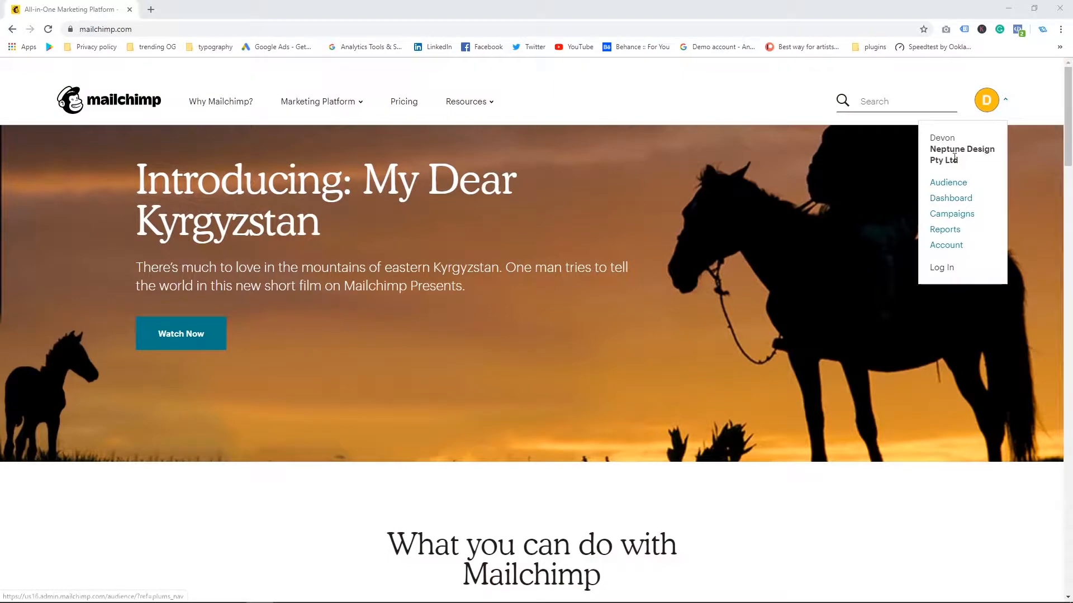
pyautogui.click(950, 214)
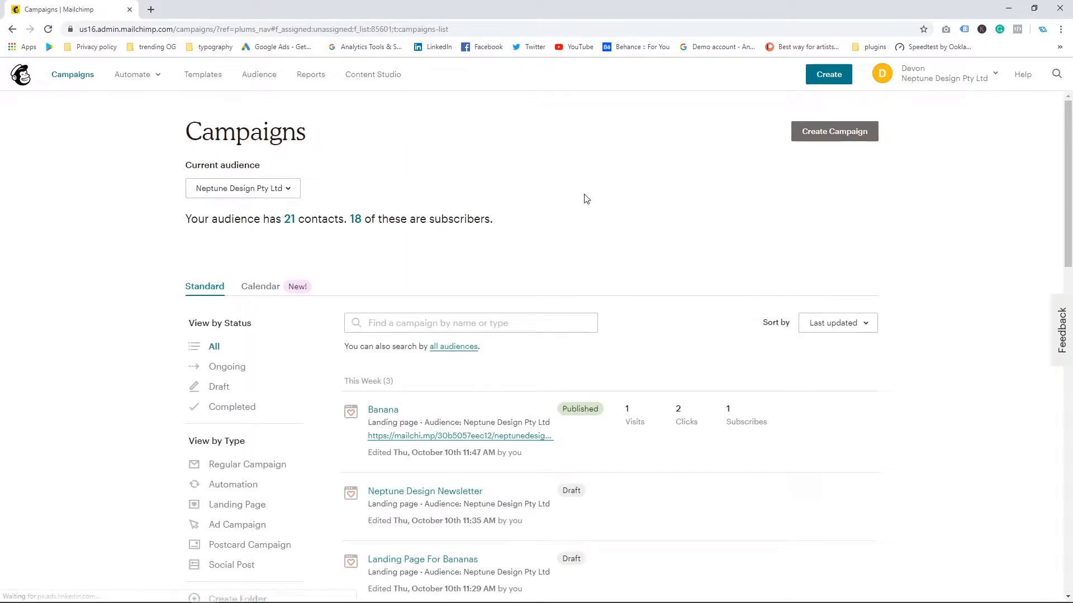
pyautogui.click(22, 80)
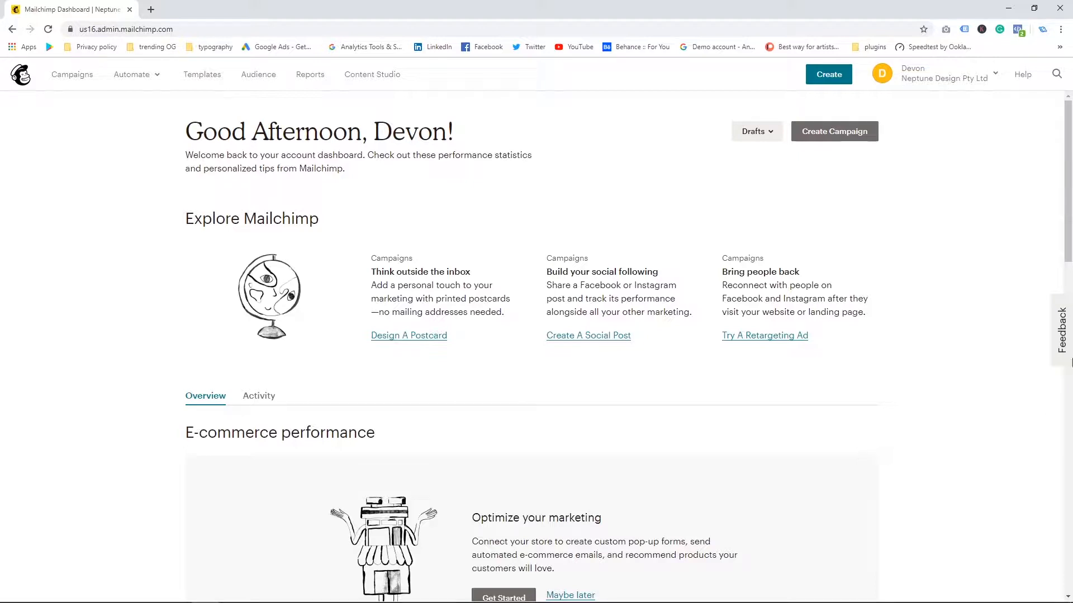
# Step: Start a new landing page named "Banana Joe" for the Neptune Design Pty Ltd audience
pyautogui.click(844, 139)
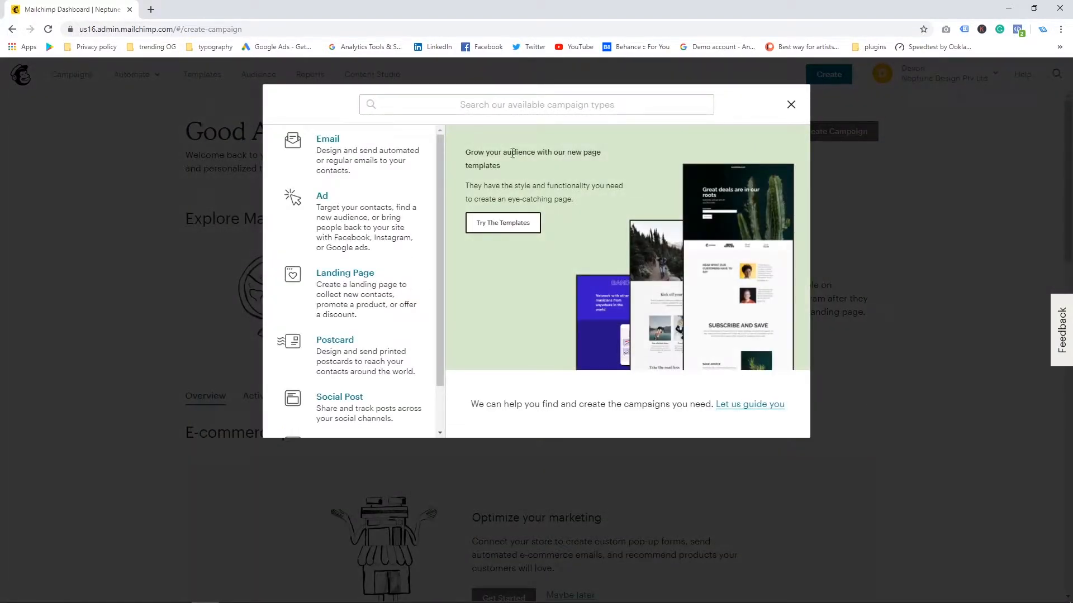
pyautogui.click(353, 292)
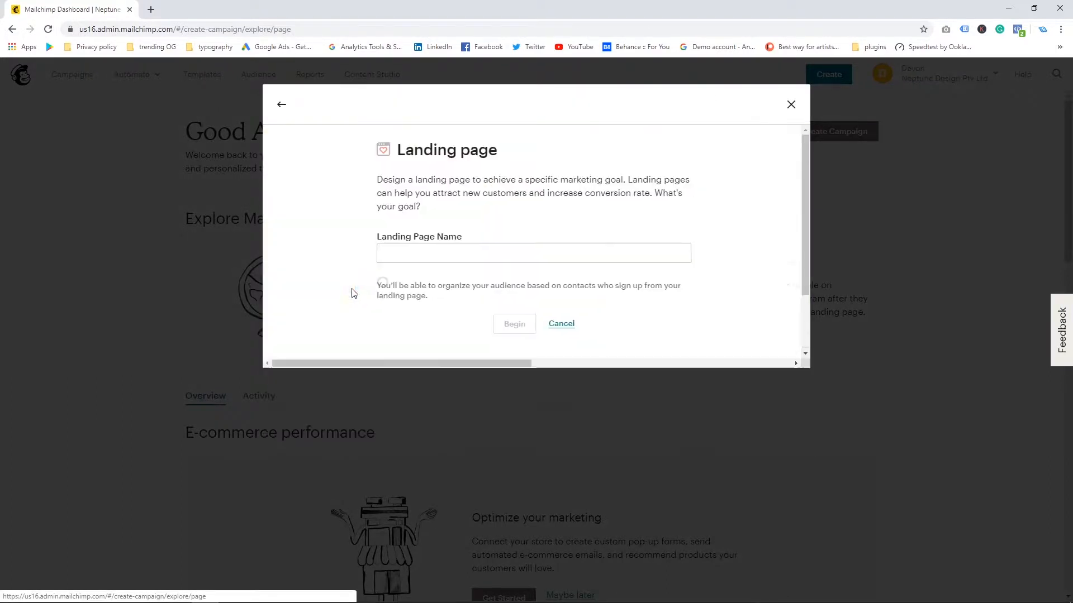
pyautogui.click(447, 248)
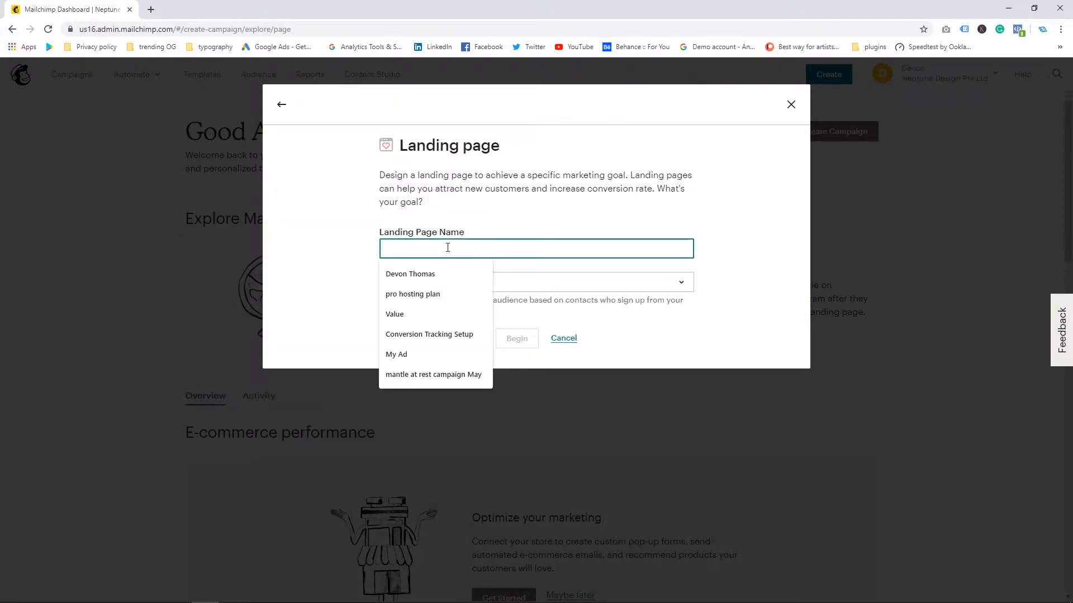
pyautogui.write('Banab')
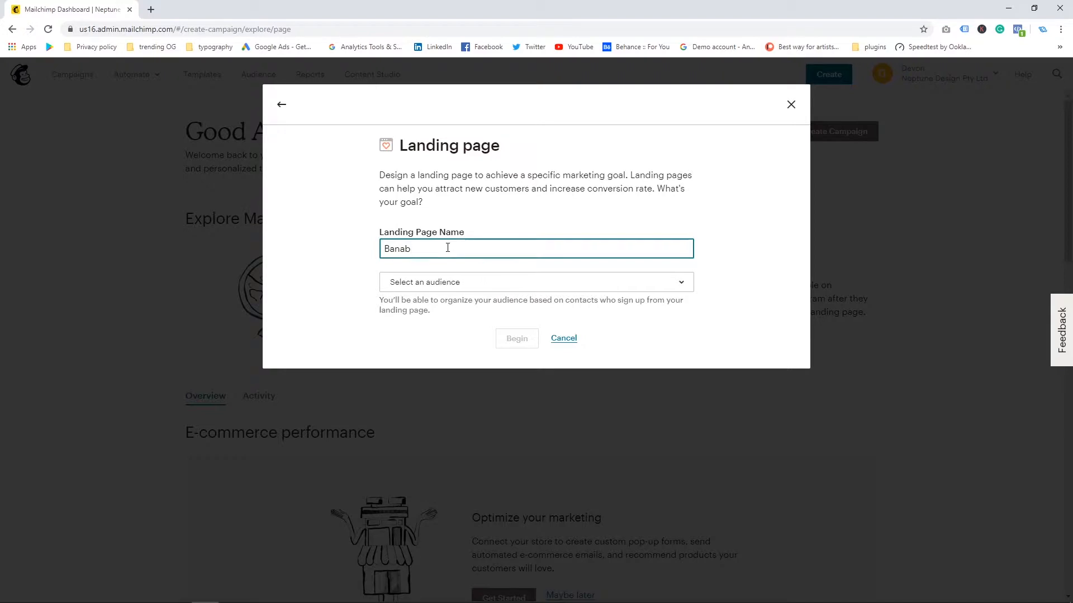
pyautogui.press('BackSpace')
pyautogui.write('na')
pyautogui.write(' Joe')
pyautogui.press('Tab')
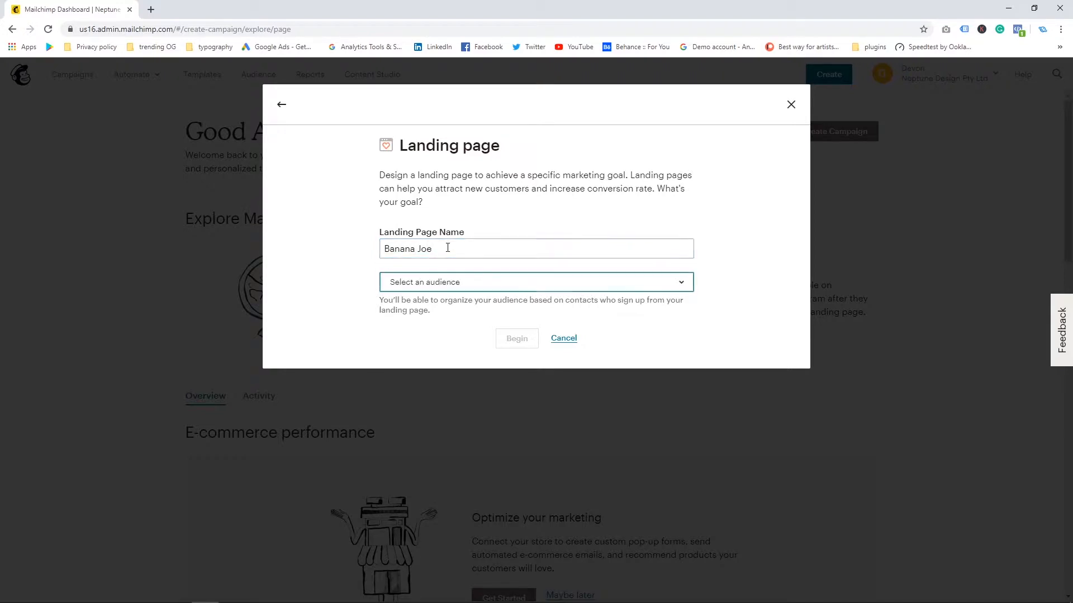
pyautogui.click(469, 287)
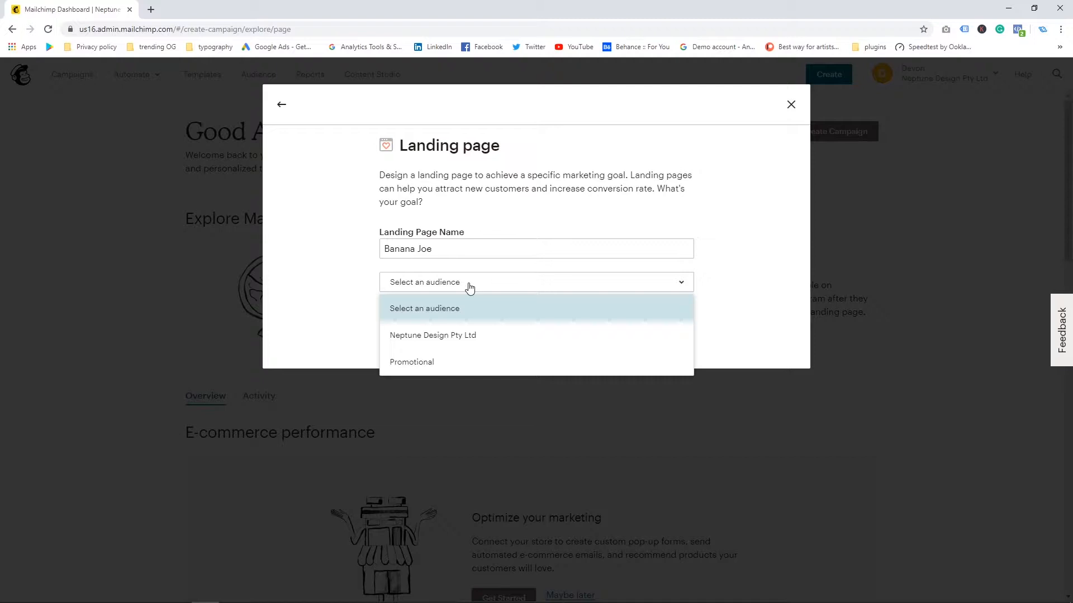
pyautogui.click(453, 335)
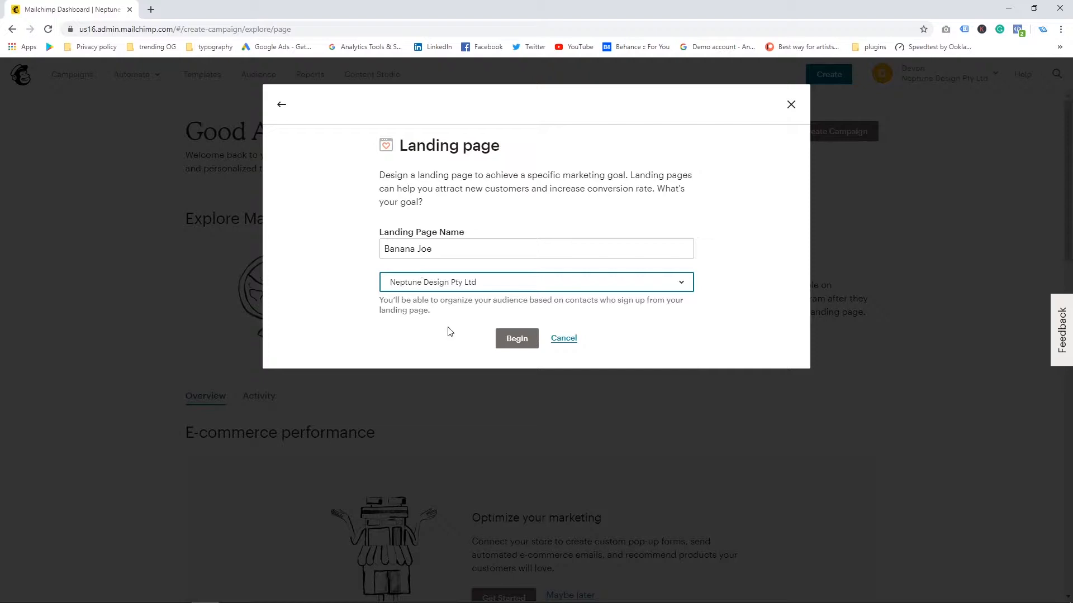
pyautogui.click(511, 337)
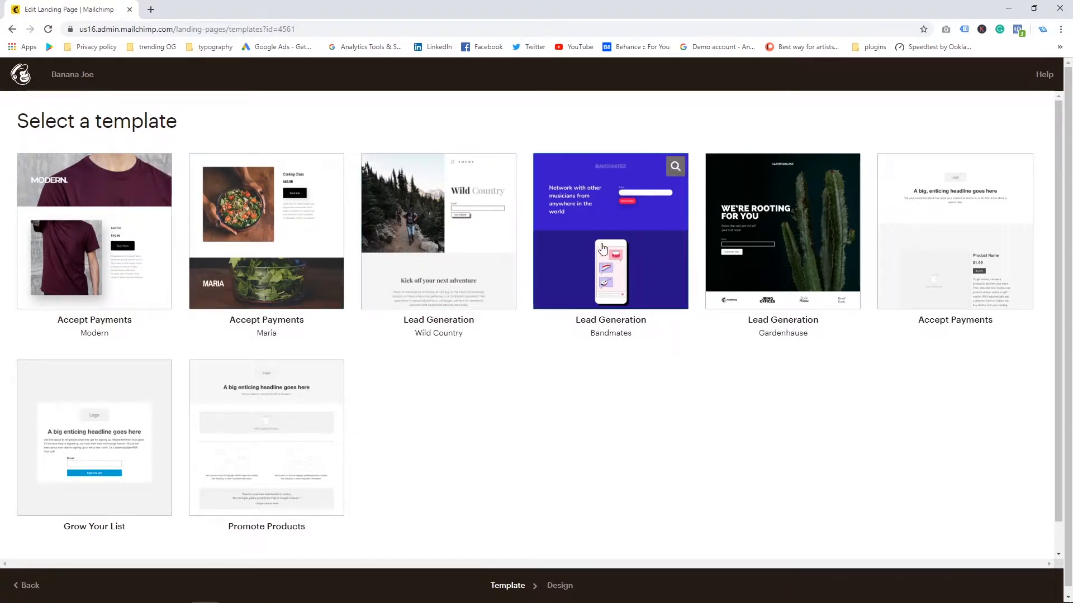
# Step: Choose the Bandmates lead generation template and look over its sections
pyautogui.click(619, 222)
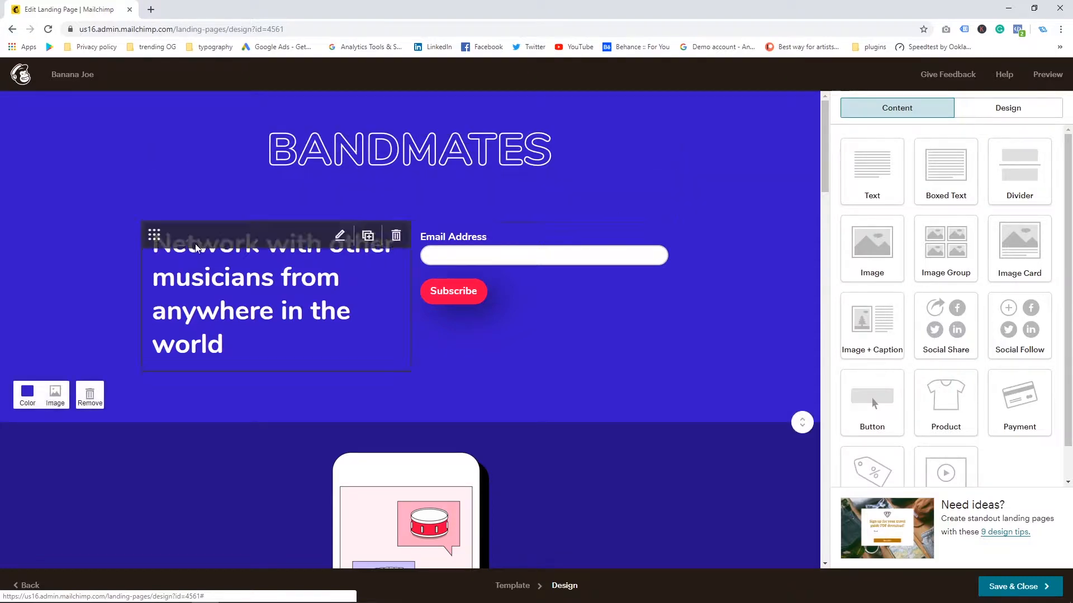
pyautogui.scroll(-4, 529, 479)
pyautogui.scroll(-2, 591, 416)
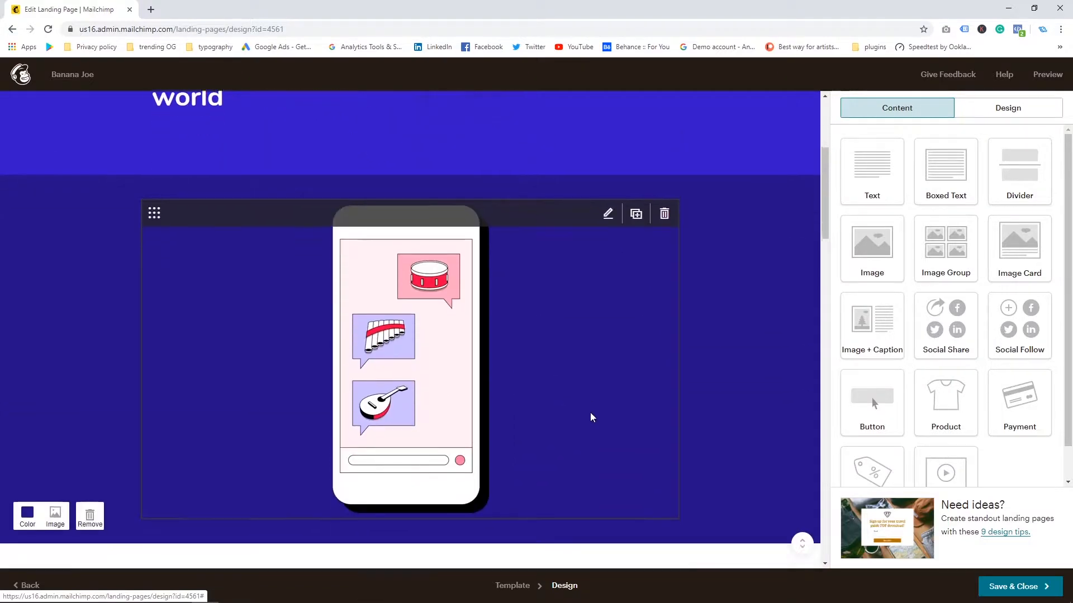
pyautogui.scroll(6, 591, 416)
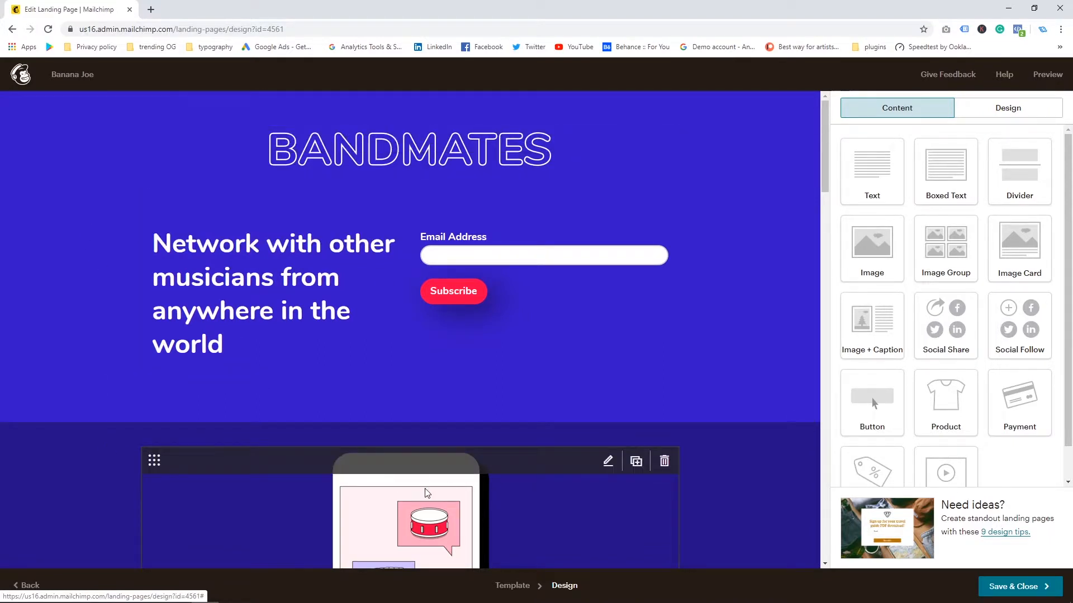
pyautogui.scroll(-1, 427, 493)
pyautogui.scroll(1, 427, 493)
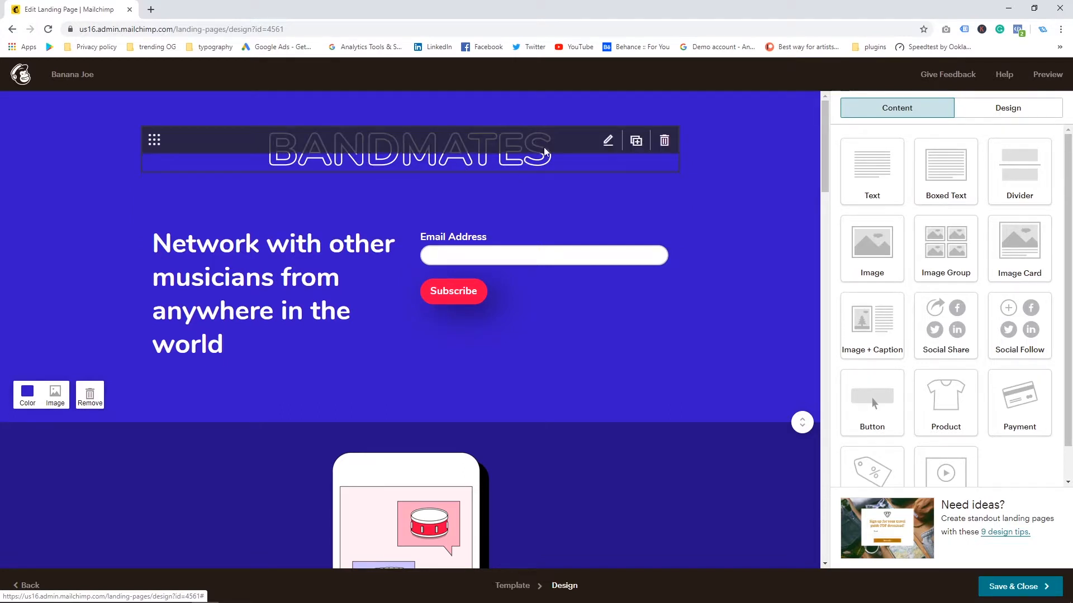
# Step: Replace the Bandmates logo image with the white Neptune Design logo from the content studio
pyautogui.click(609, 144)
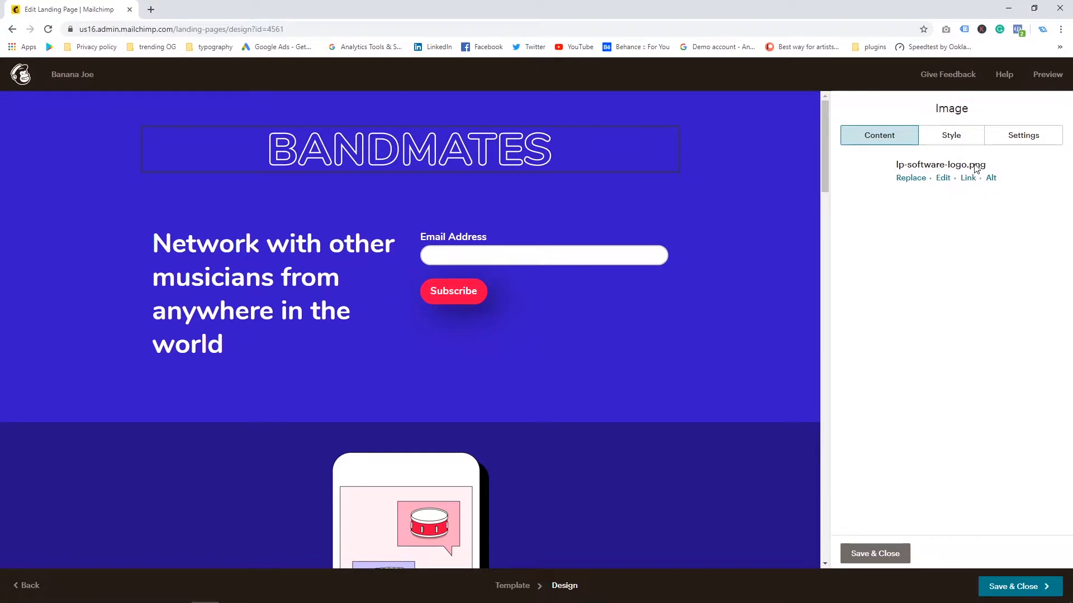
pyautogui.click(912, 180)
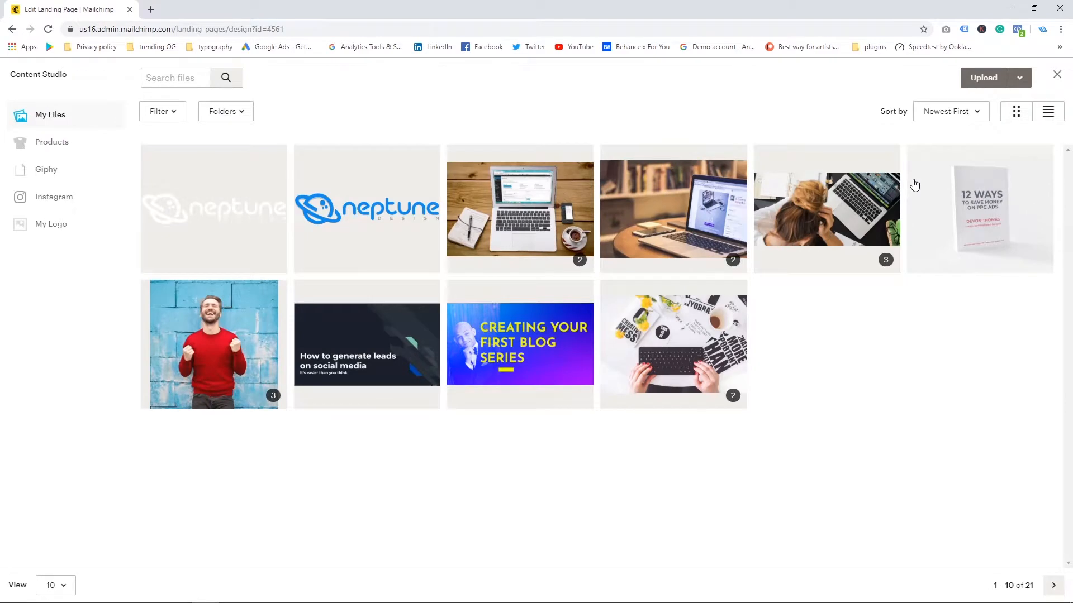
pyautogui.click(246, 226)
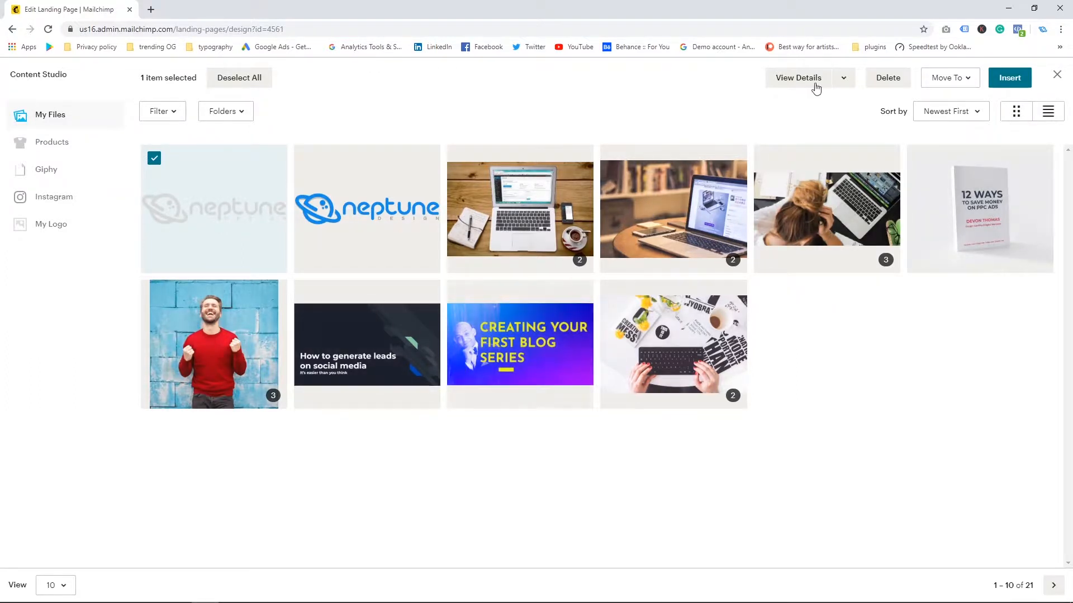
pyautogui.click(184, 208)
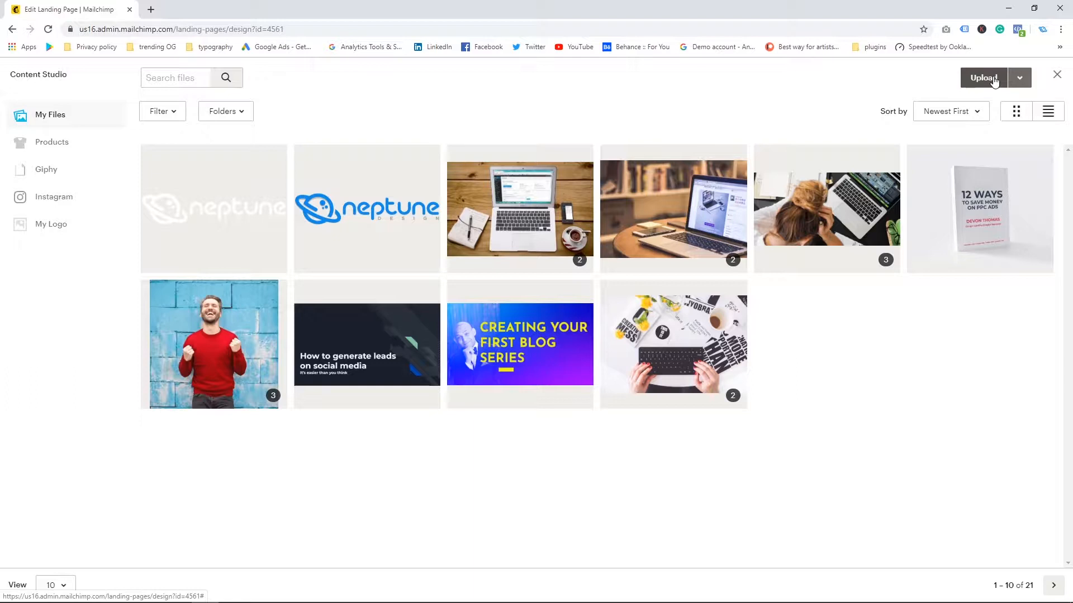
pyautogui.click(233, 201)
pyautogui.click(1001, 78)
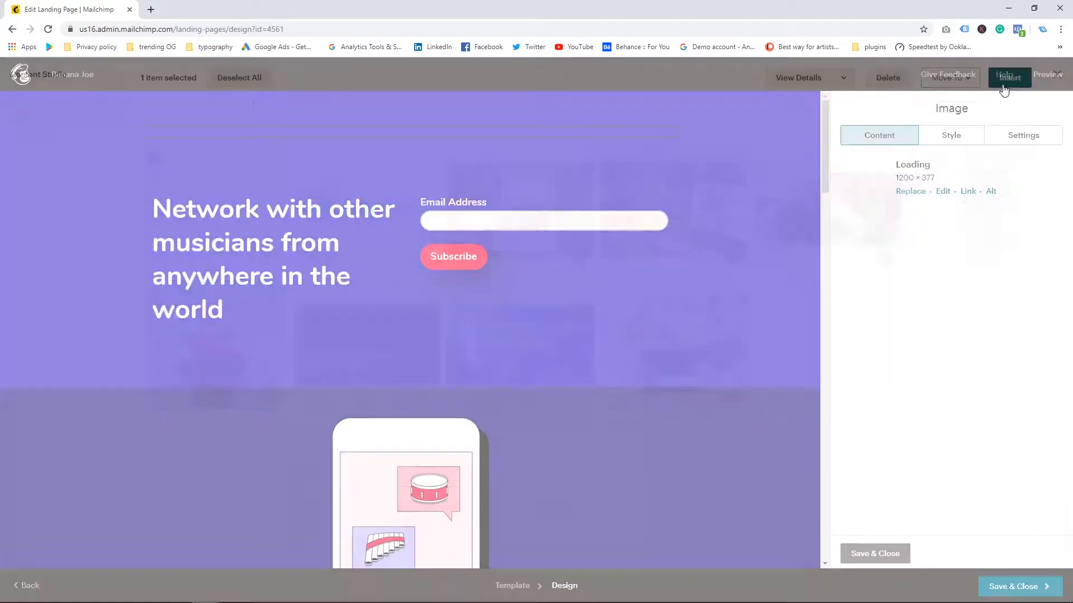
# Step: Add First Name, Last Name and Birthday fields to the signup form and make each one required
pyautogui.scroll(-1, 525, 404)
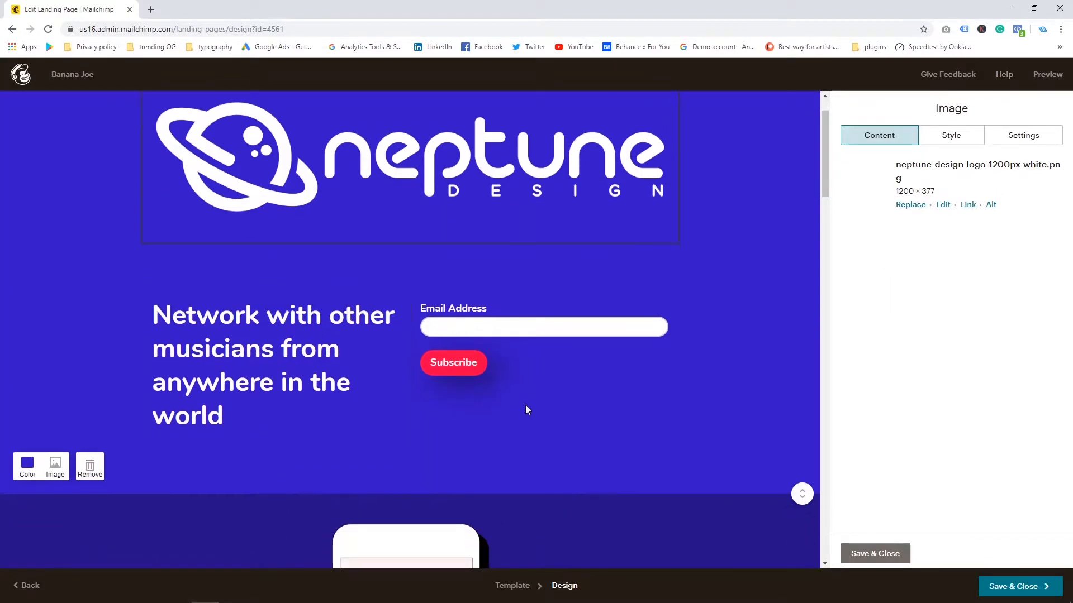
pyautogui.click(632, 307)
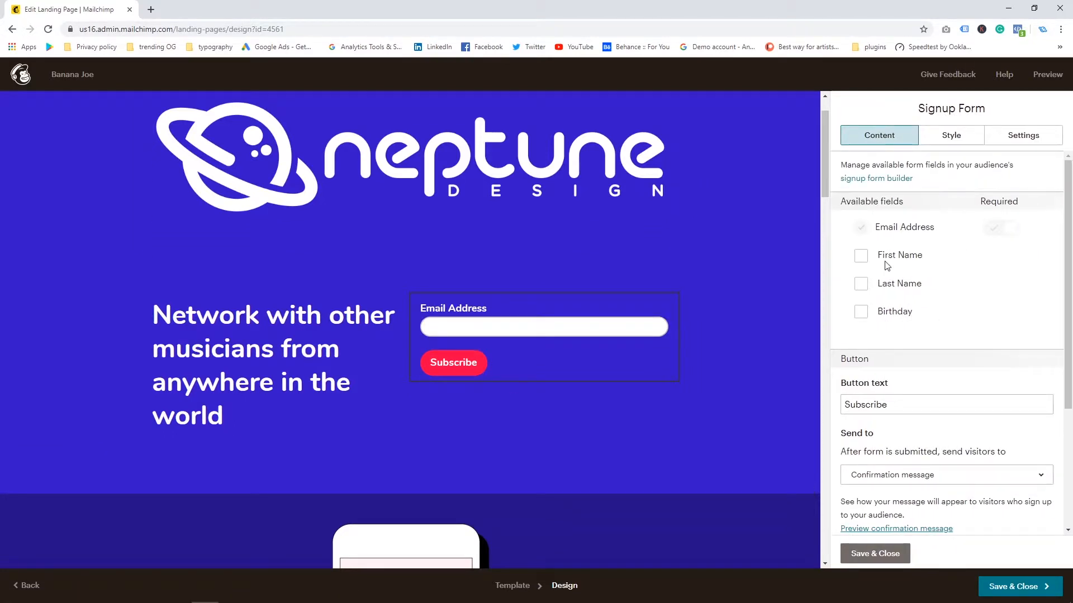
pyautogui.click(860, 259)
pyautogui.click(860, 285)
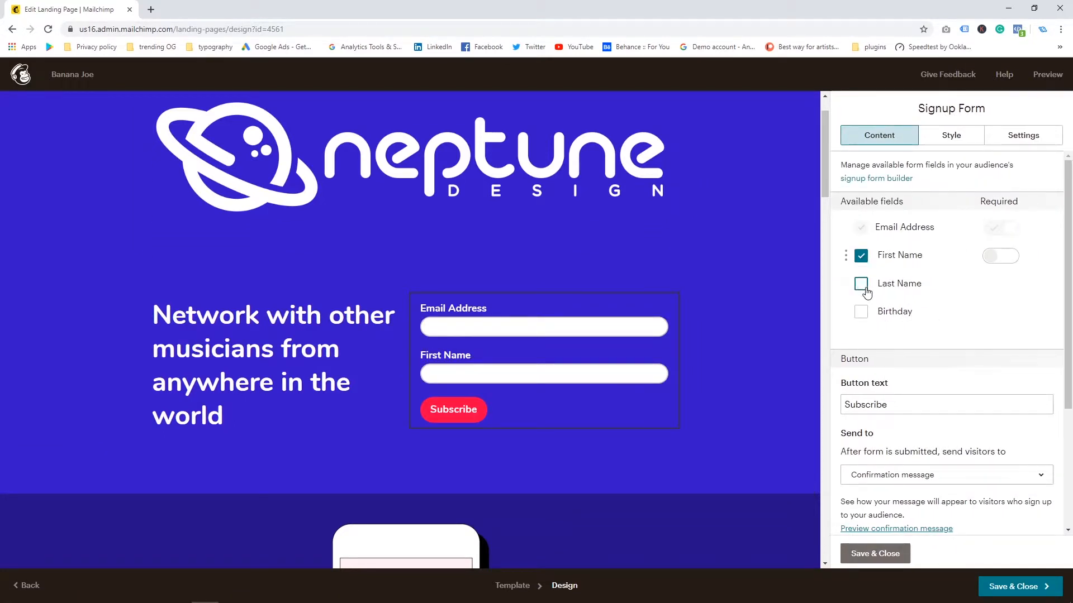
pyautogui.click(860, 313)
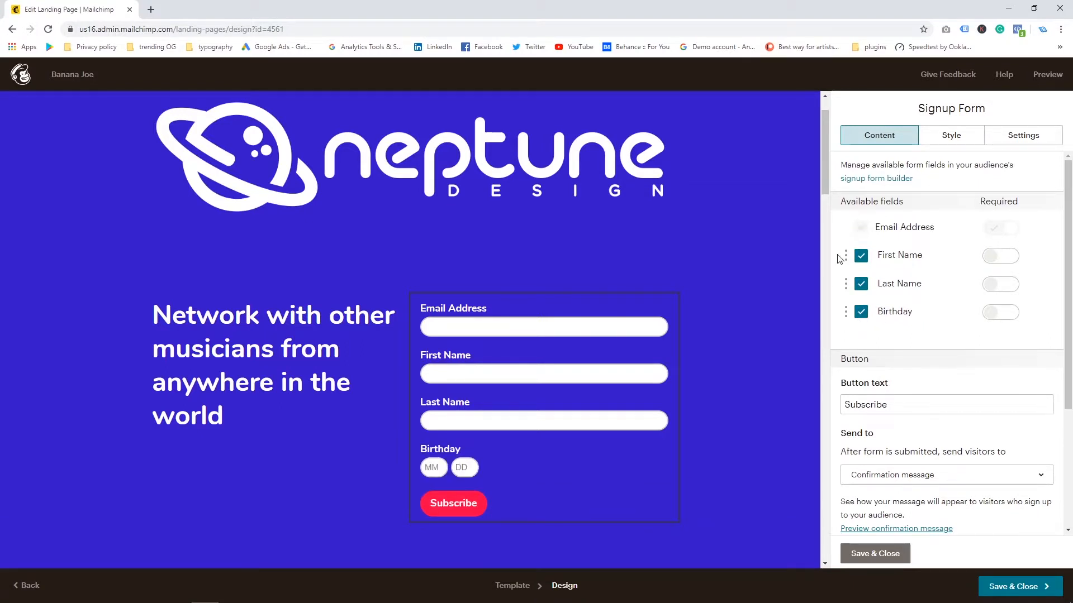
pyautogui.moveTo(841, 257); pyautogui.dragTo(848, 229)
pyautogui.click(994, 257)
pyautogui.click(992, 285)
pyautogui.click(992, 312)
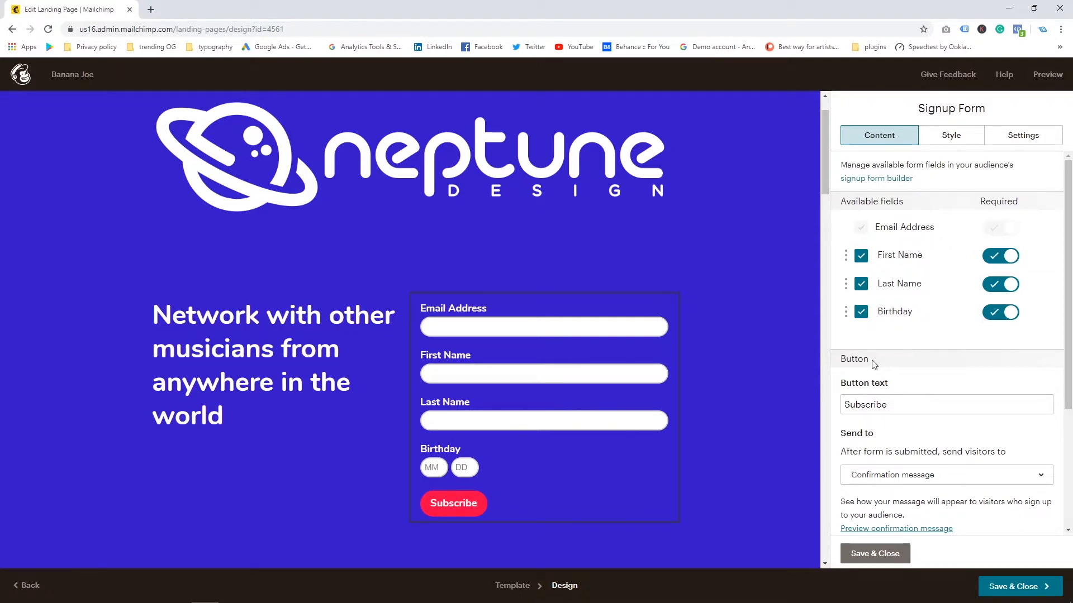
pyautogui.click(860, 311)
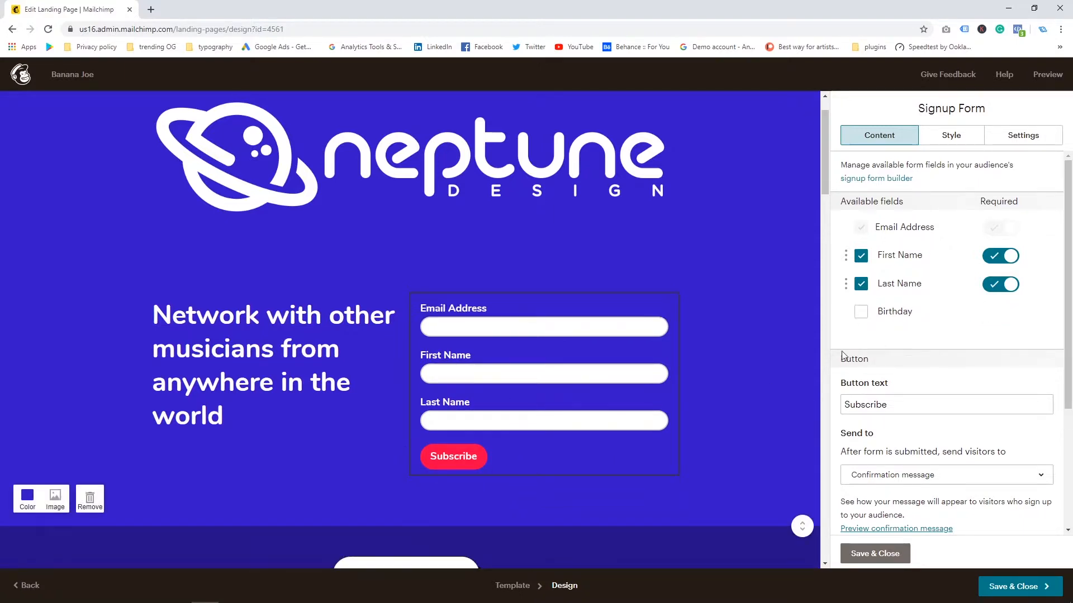
pyautogui.click(861, 311)
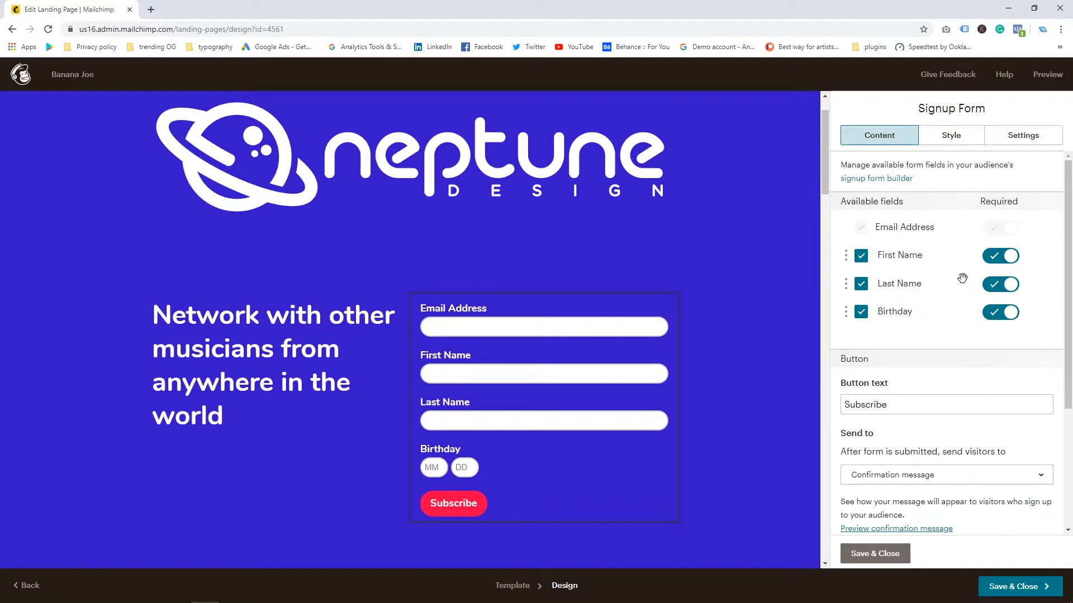
# Step: Replace the headline text with "Save Money On Your Ads Get The Free Ebook Now"
pyautogui.scroll(-1, 862, 283)
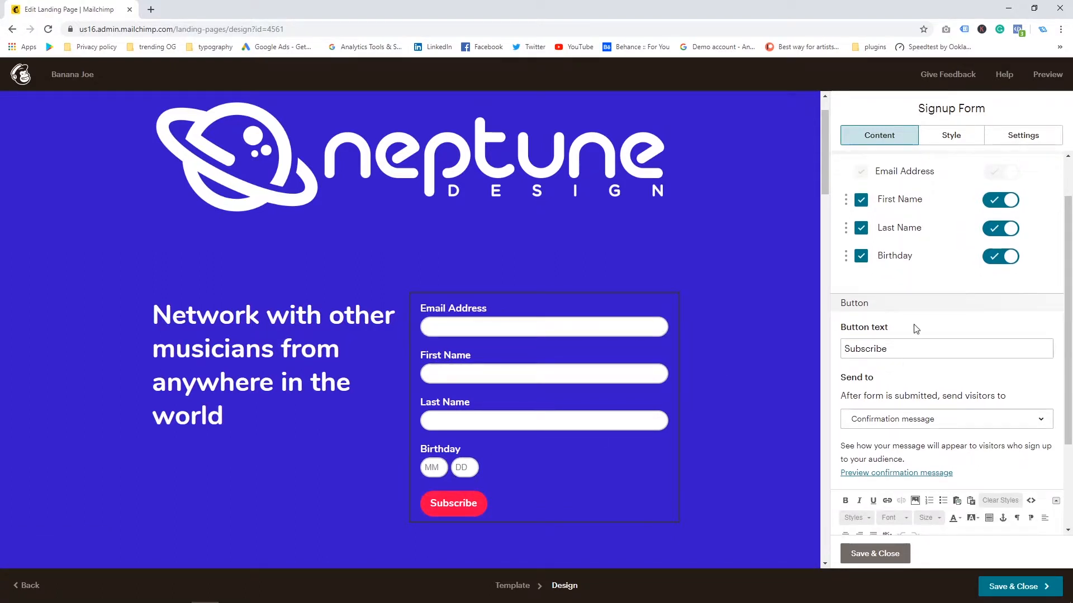
pyautogui.click(230, 364)
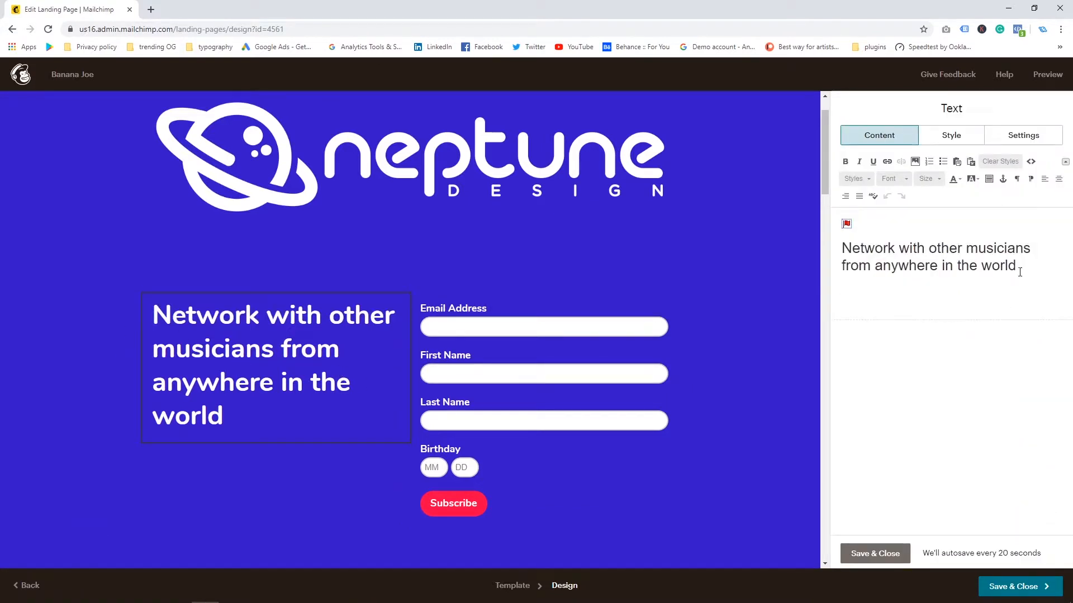
pyautogui.hotkey('ctrl', 'a')
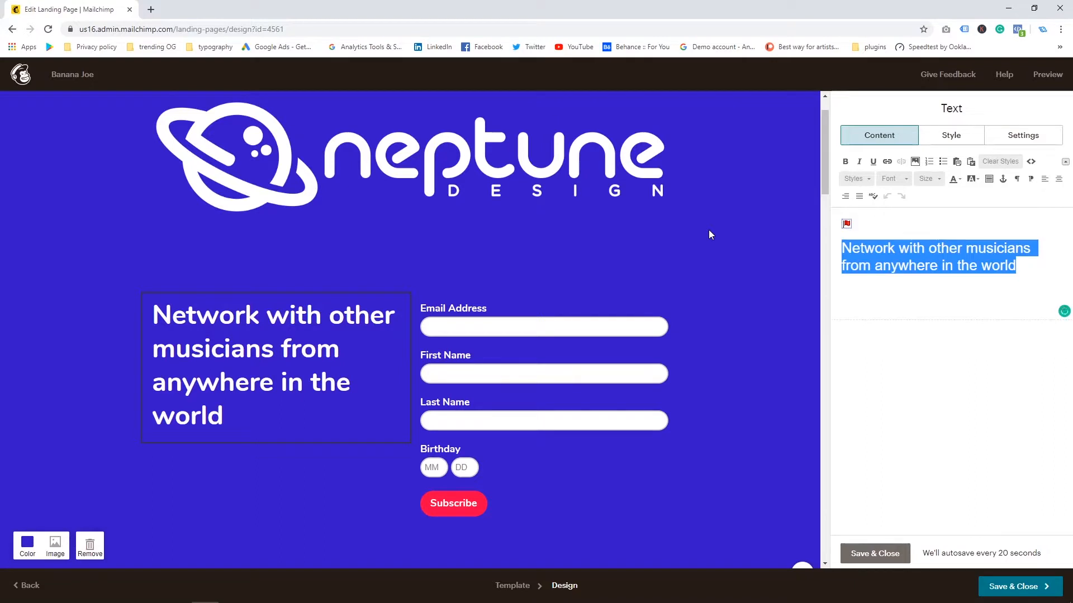
pyautogui.write('Save Mon')
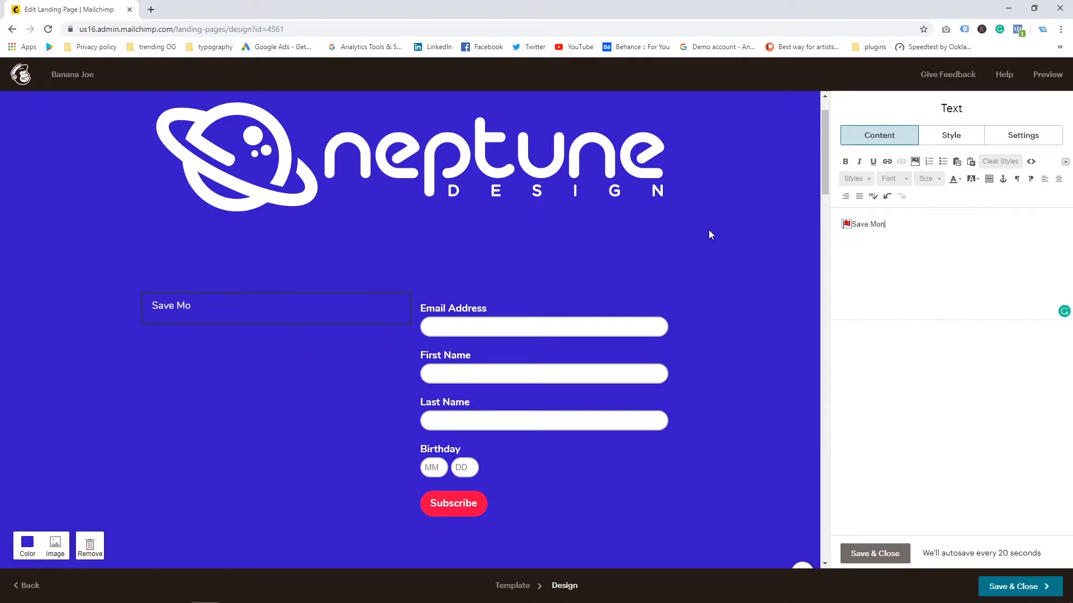
pyautogui.write('ey On Your Ads Get The')
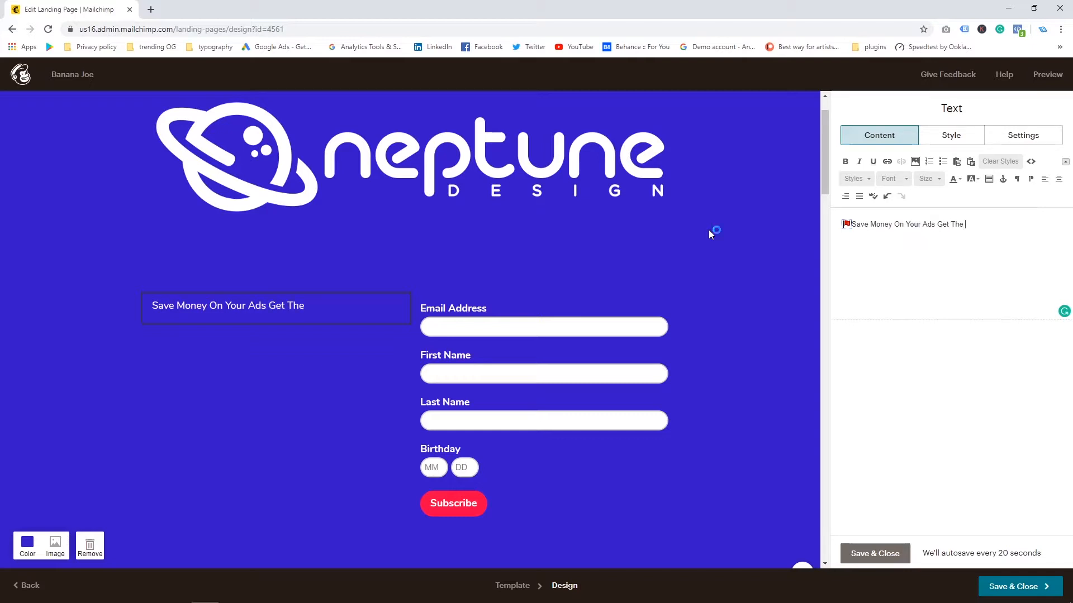
pyautogui.write(' Free Ebook NOw')
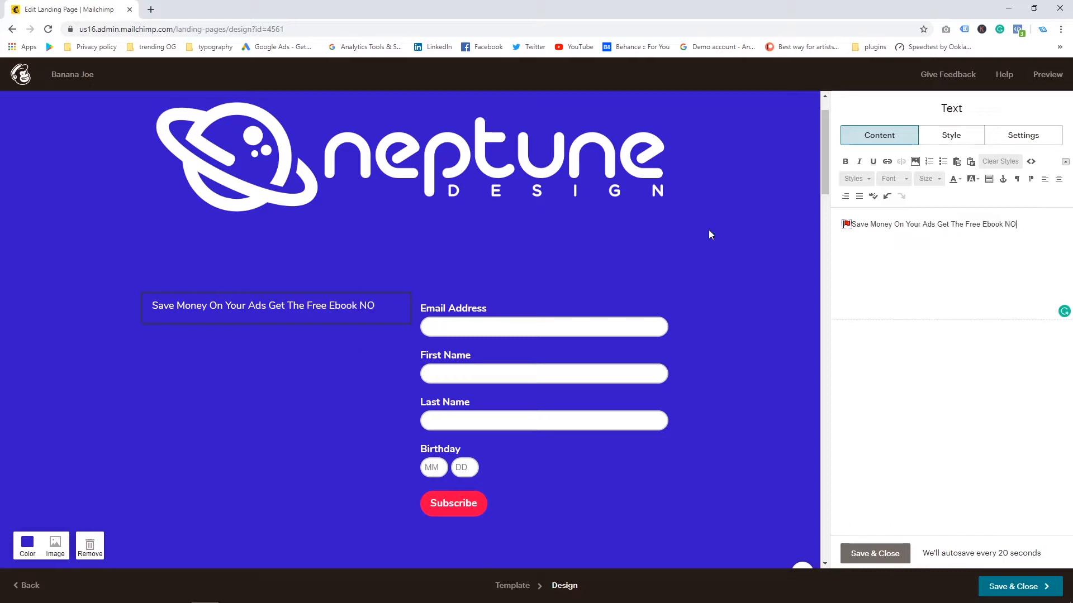
pyautogui.press('BackSpace')
pyautogui.press('BackSpace')
pyautogui.press('BackSpace')
pyautogui.write('Now')
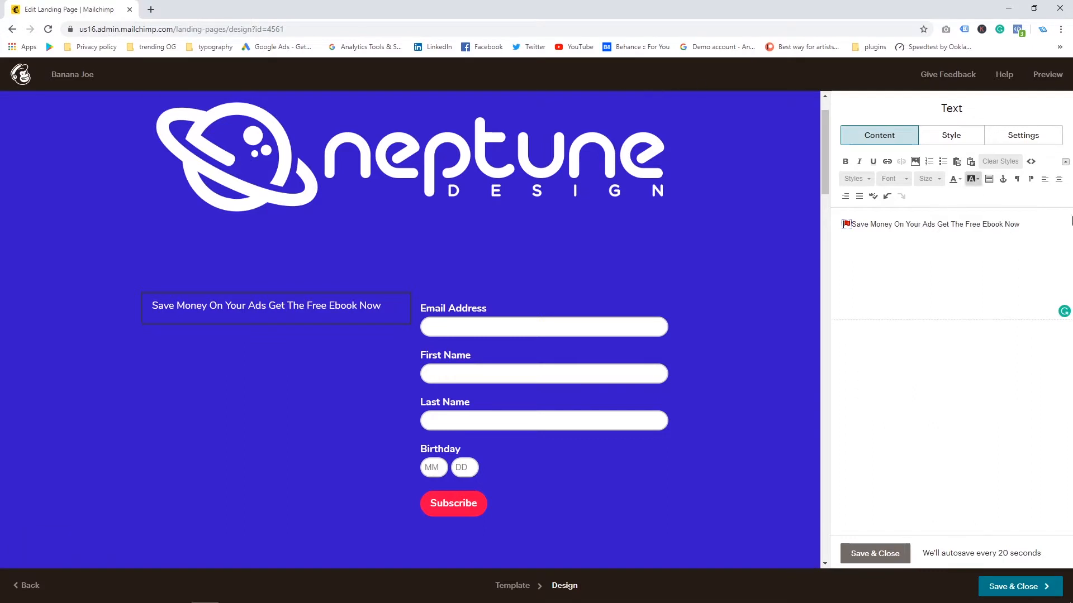
# Step: Apply a heading style to the whole headline text
pyautogui.hotkey('ctrl', 'a')
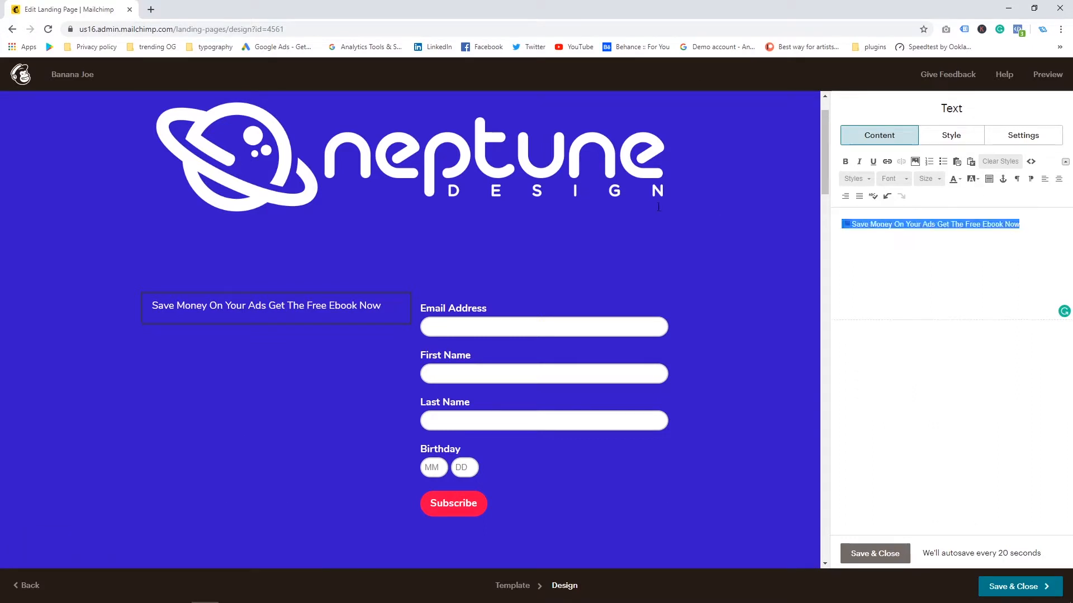
pyautogui.click(854, 179)
pyautogui.click(872, 207)
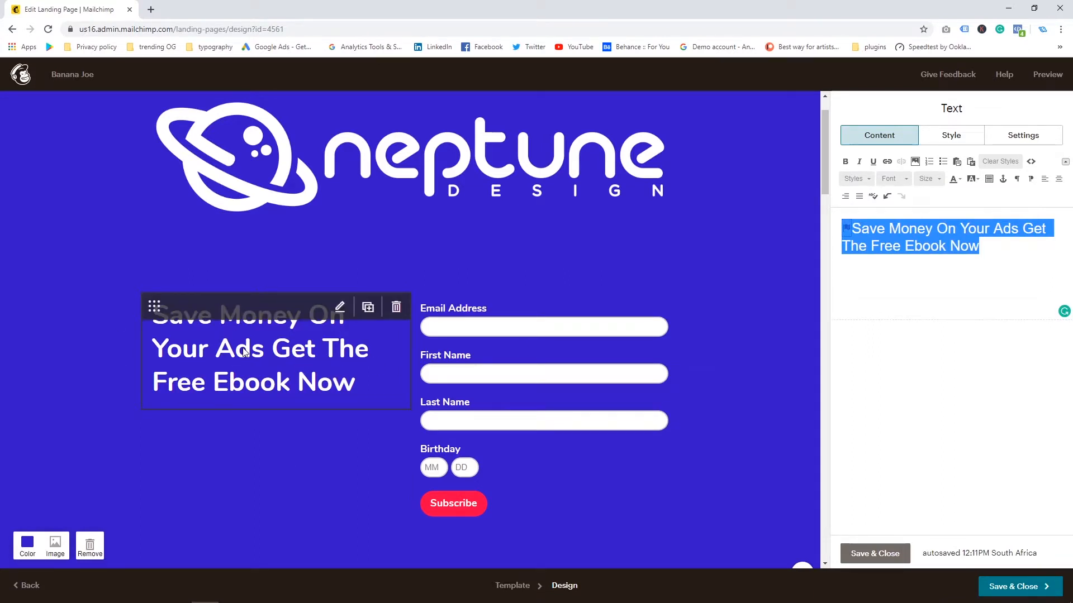
# Step: Delete the phone illustration block below the signup form
pyautogui.scroll(1, 235, 335)
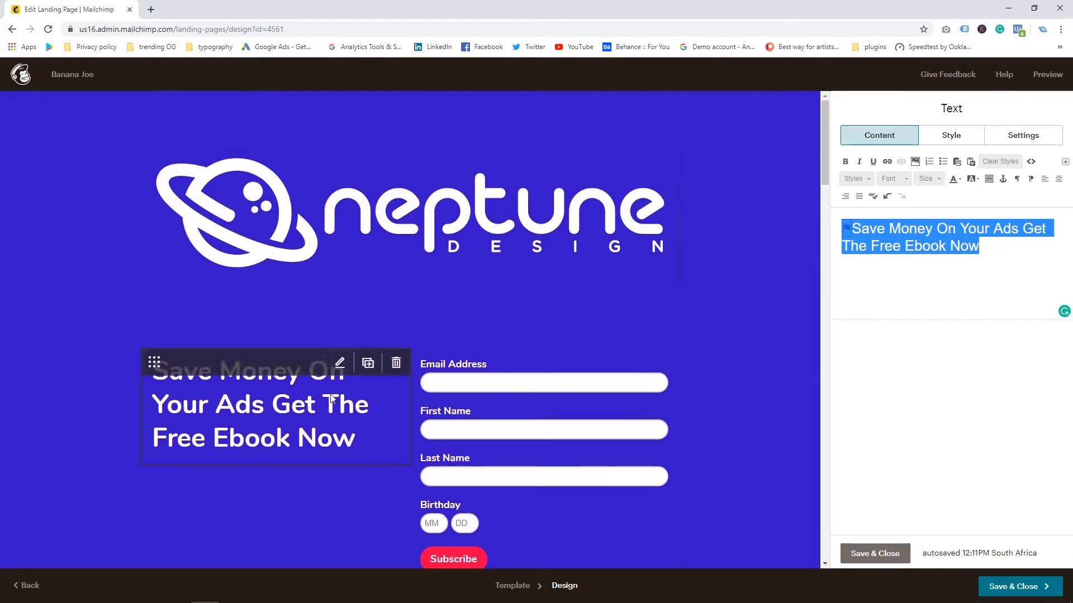
pyautogui.scroll(-8, 206, 318)
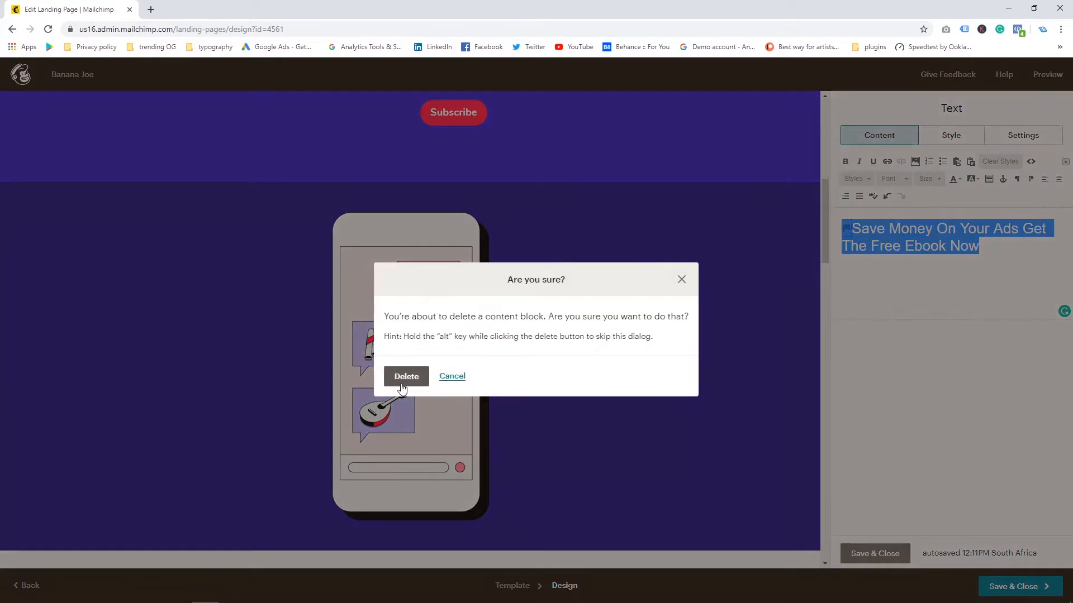
pyautogui.click(401, 375)
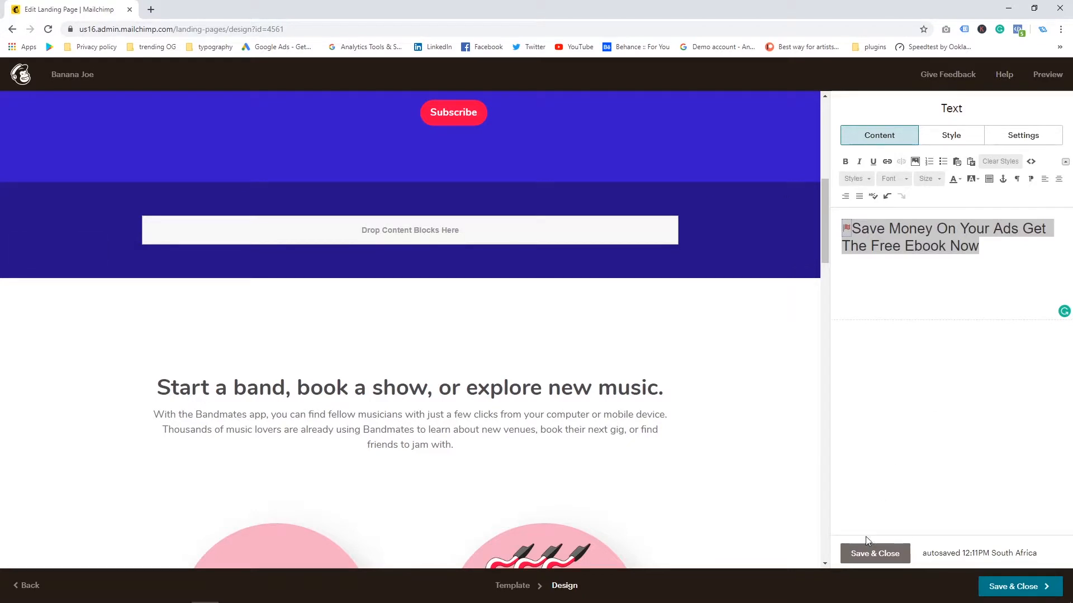
# Step: Add an Image block in the emptied section and insert the 12 Ways to Save Money on PPC Ads ebook cover from the content studio
pyautogui.click(857, 554)
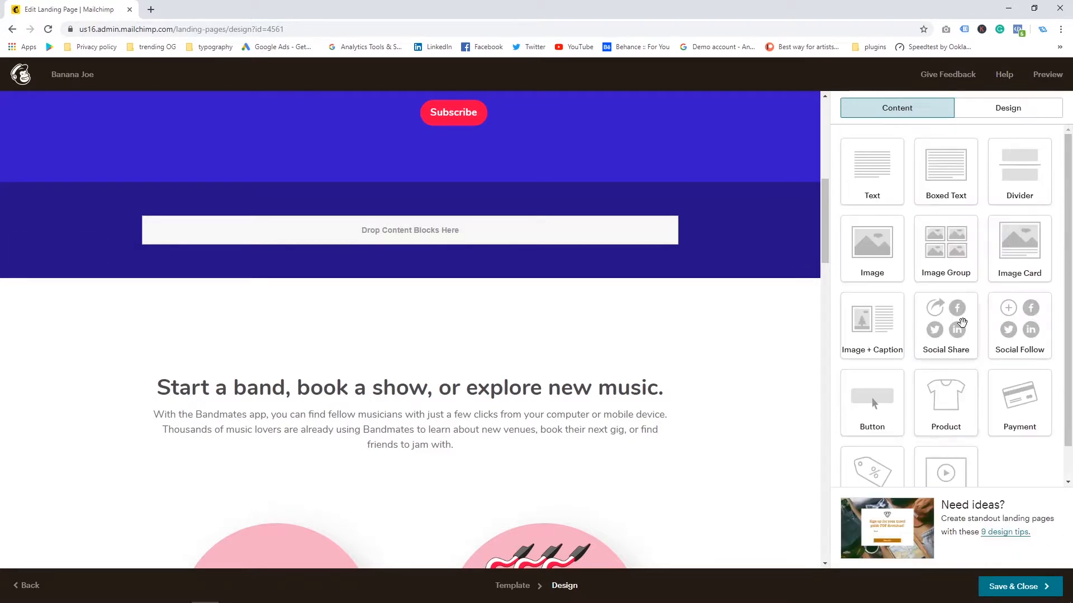
pyautogui.moveTo(720, 260); pyautogui.dragTo(413, 235)
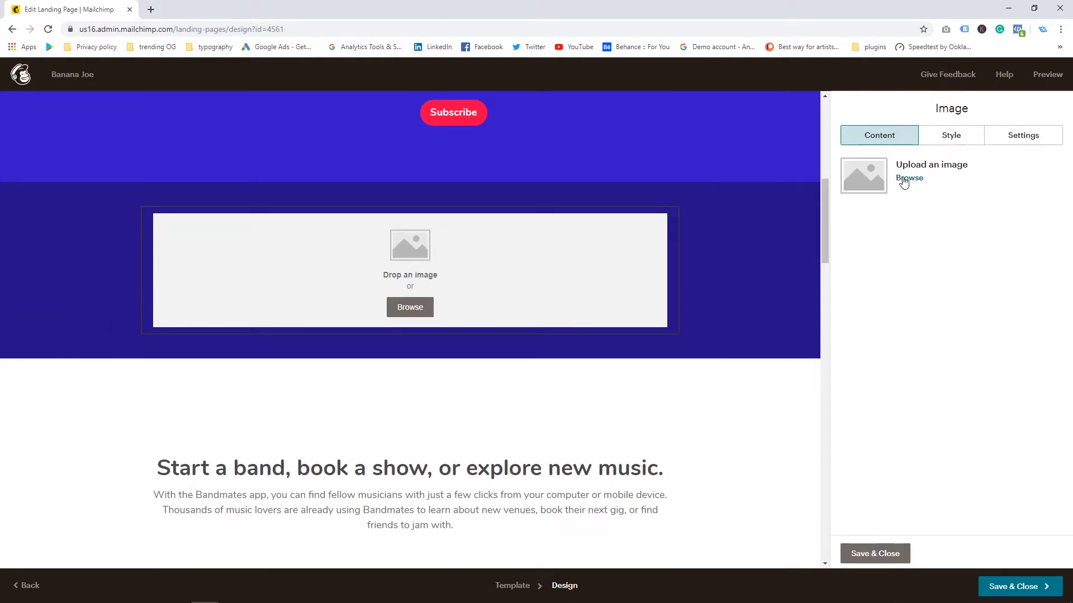
pyautogui.click(903, 178)
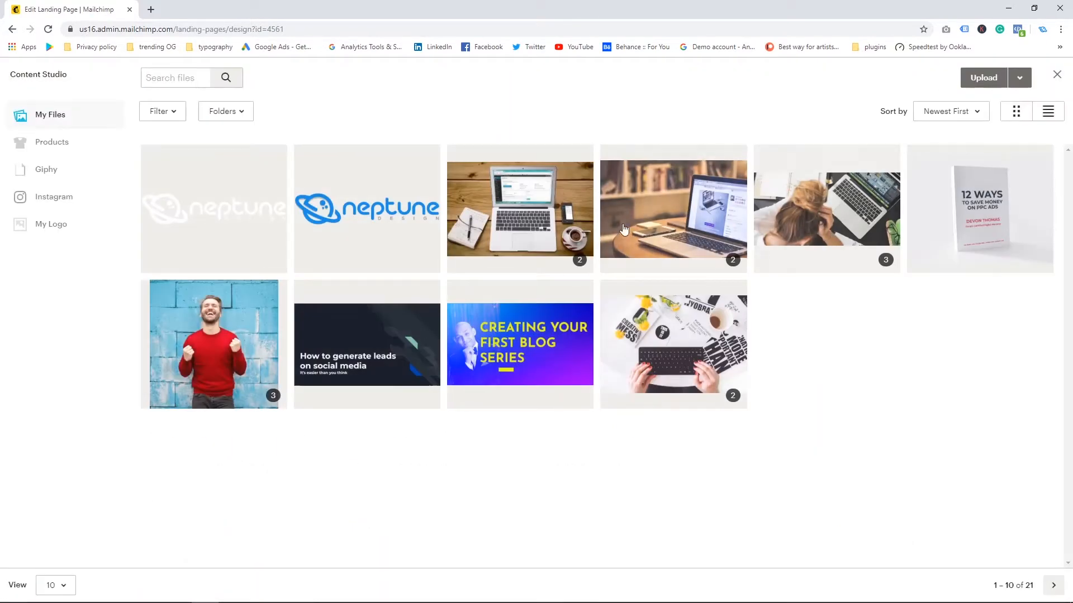
pyautogui.click(984, 262)
pyautogui.click(1000, 82)
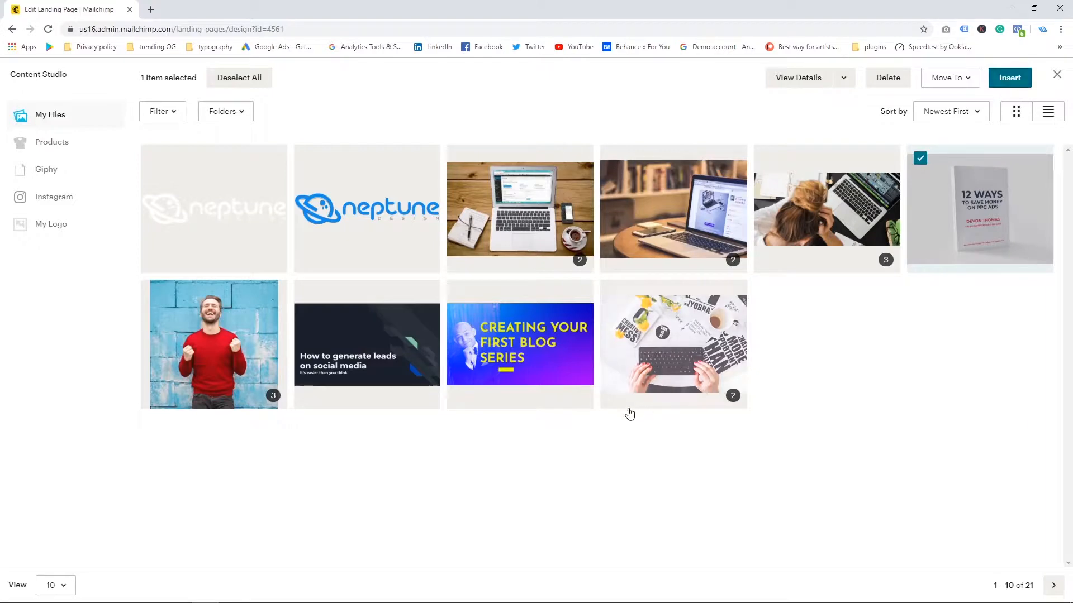
pyautogui.scroll(-2, 187, 303)
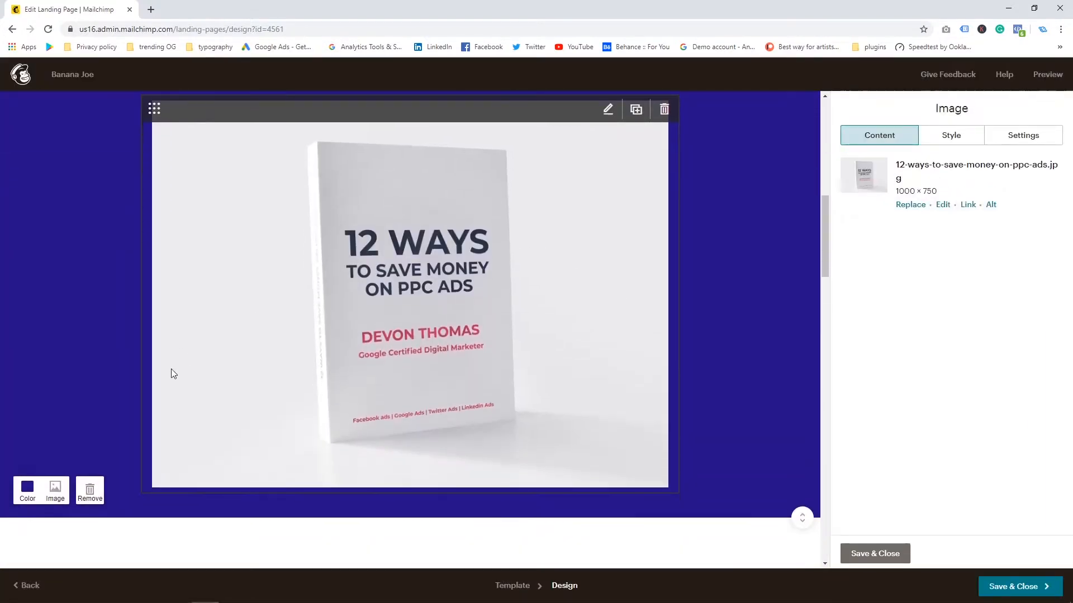
# Step: Set the ebook image section's background colour to light grey #eeeeee
pyautogui.click(28, 494)
pyautogui.moveTo(8, 531); pyautogui.dragTo(2, 520)
pyautogui.scroll(3, 66, 427)
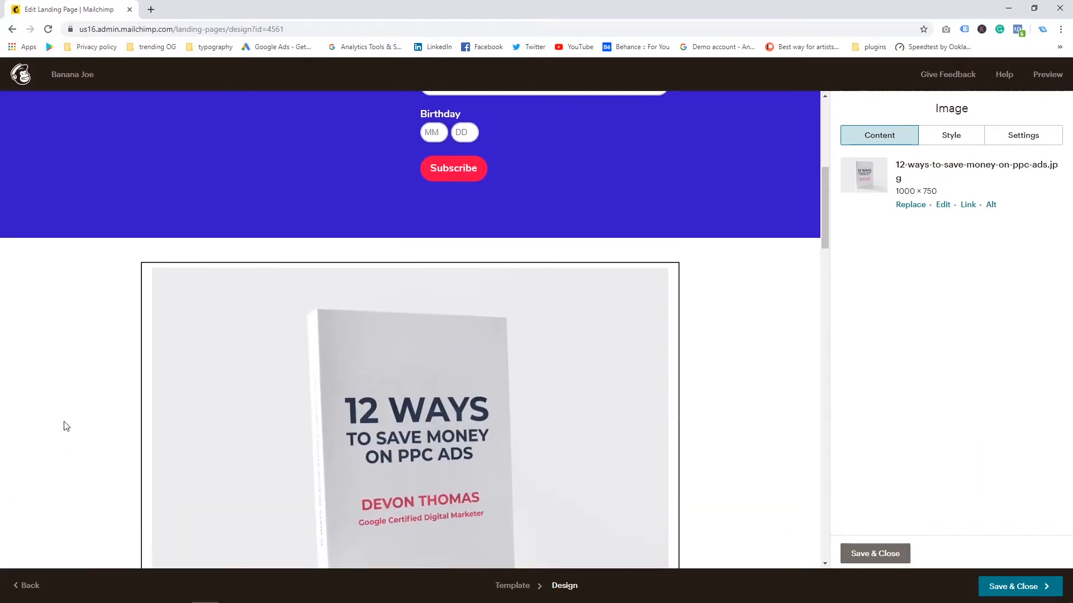
pyautogui.scroll(-2, 501, 353)
pyautogui.scroll(-2, 501, 353)
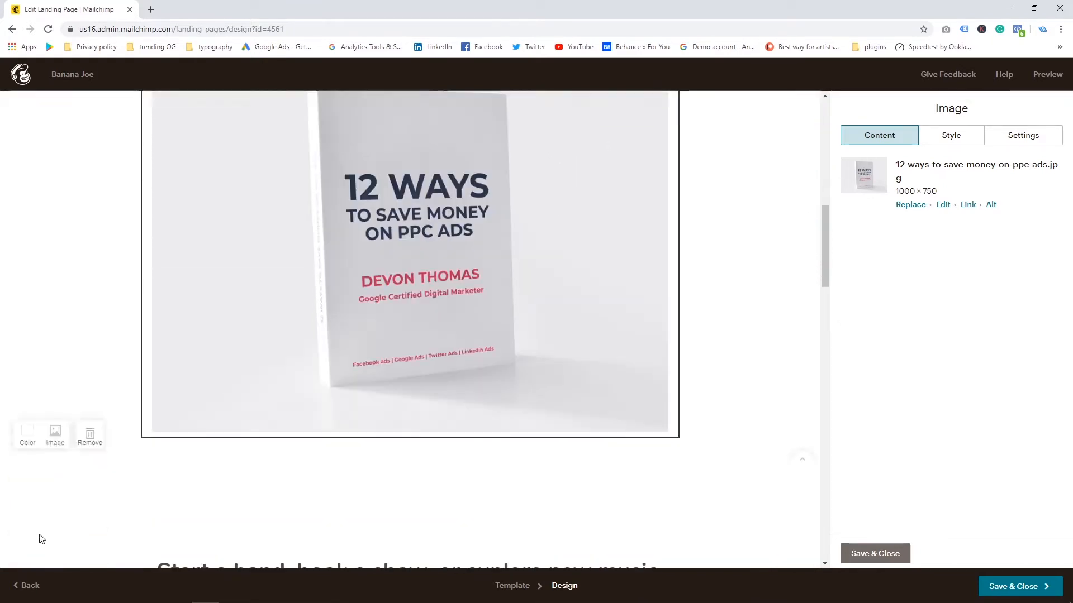
pyautogui.click(27, 439)
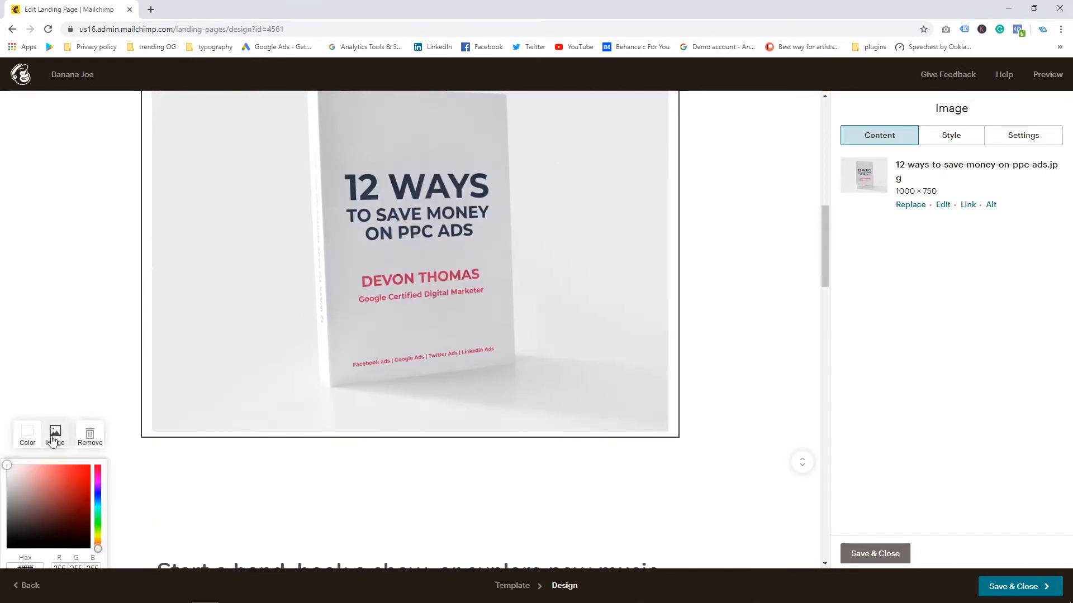
pyautogui.click(12, 483)
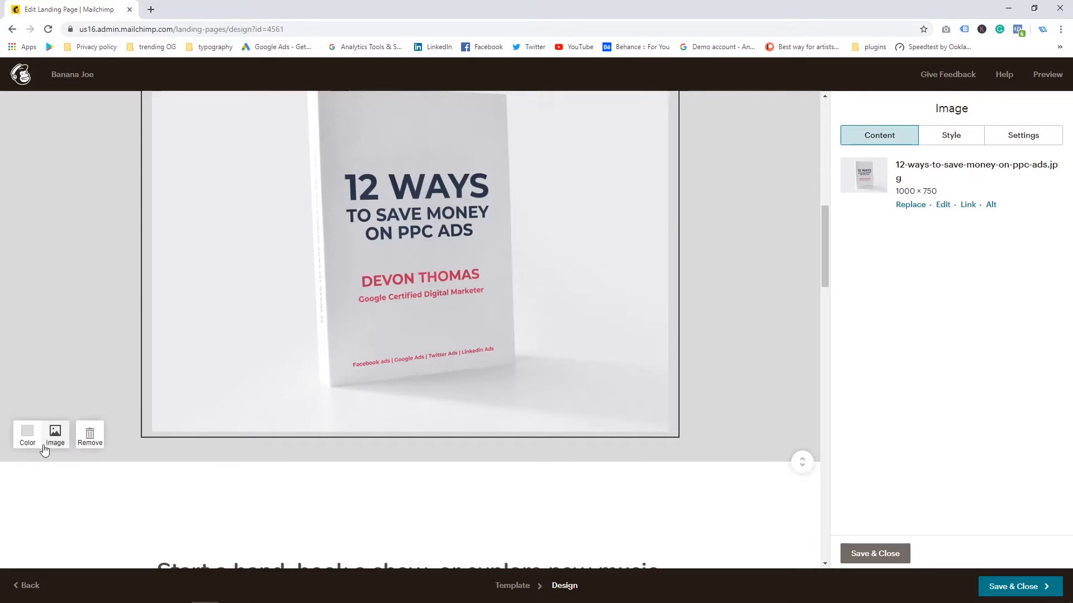
pyautogui.click(28, 438)
pyautogui.moveTo(7, 476); pyautogui.dragTo(7, 471)
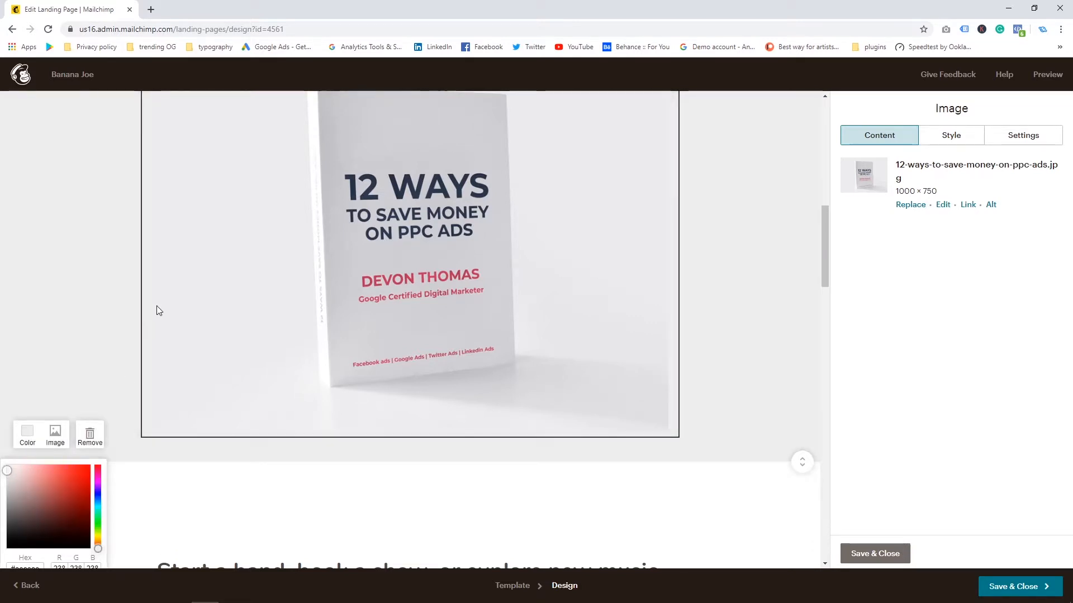
# Step: Scroll through the remaining template sections below the ebook image
pyautogui.scroll(5, 155, 306)
pyautogui.scroll(-3, 152, 308)
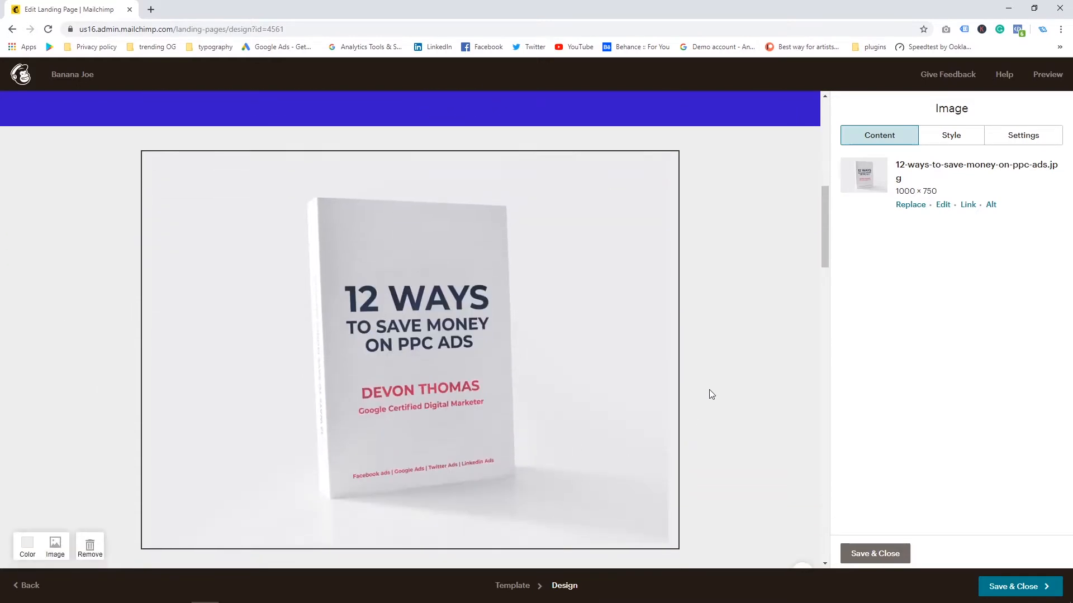
pyautogui.scroll(-2, 664, 442)
pyautogui.scroll(5, 686, 358)
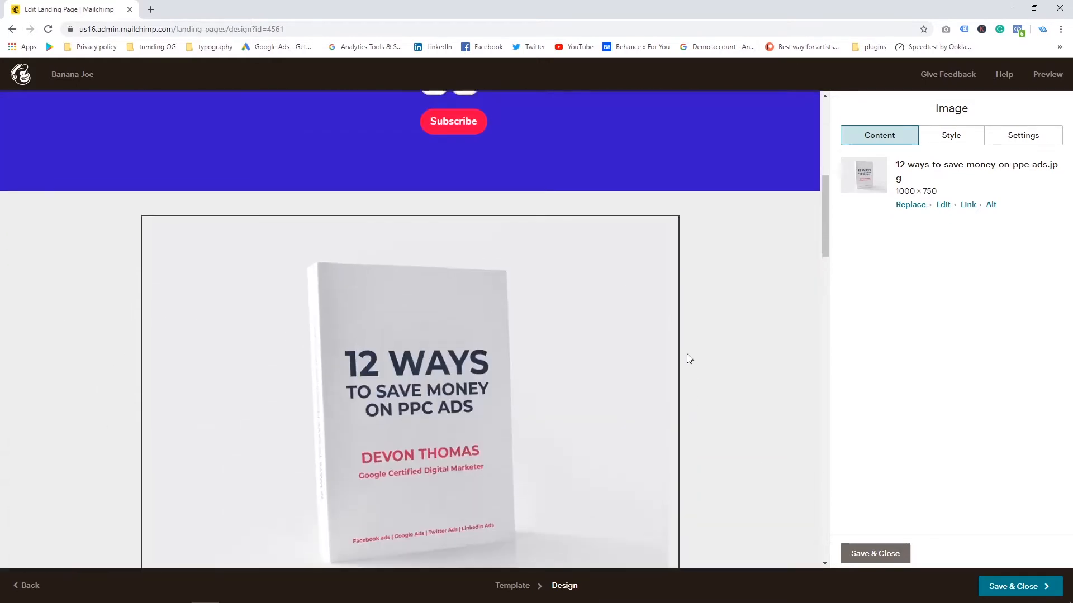
pyautogui.scroll(5, 685, 350)
pyautogui.scroll(-4, 251, 306)
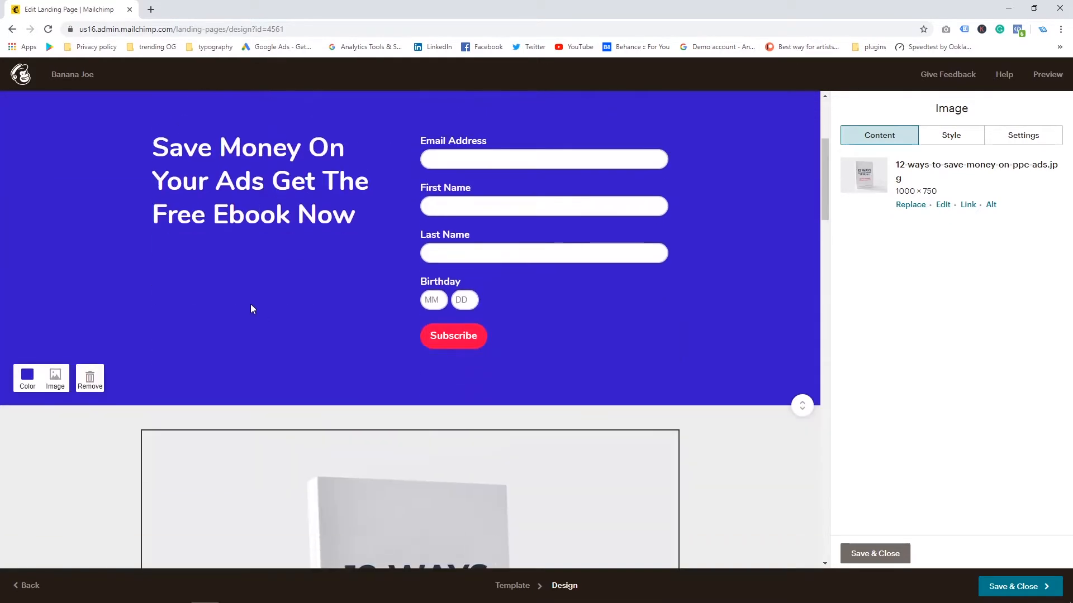
pyautogui.scroll(-2, 558, 321)
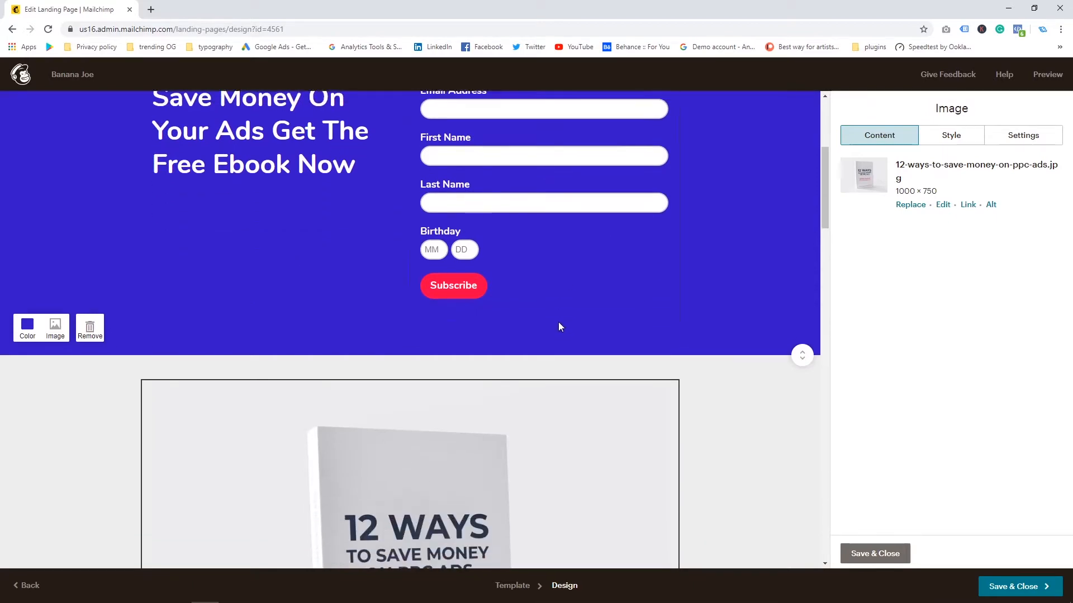
pyautogui.scroll(-10, 563, 358)
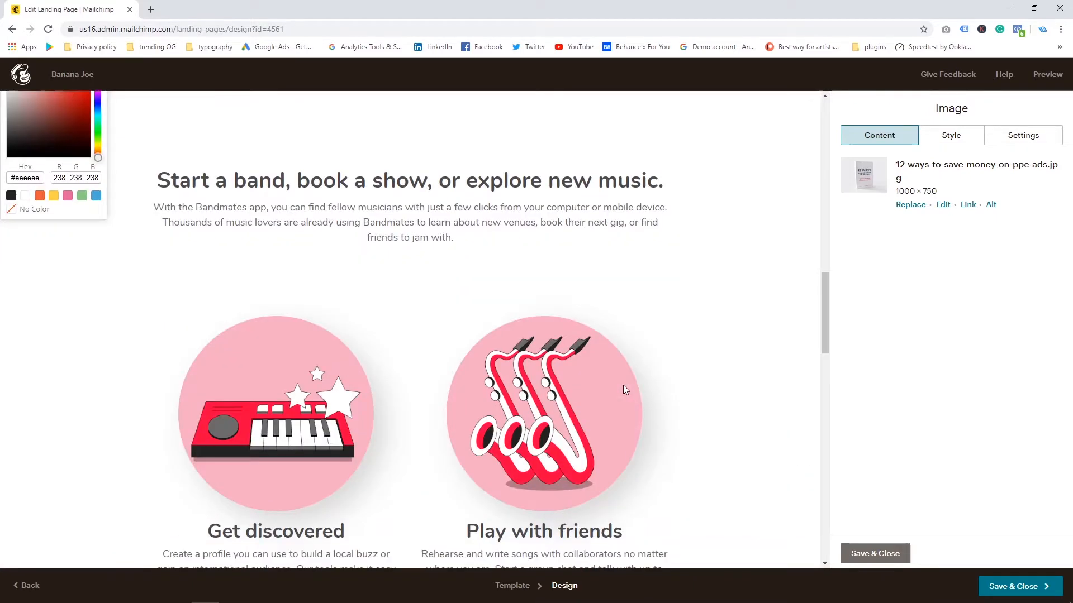
pyautogui.scroll(-12, 606, 384)
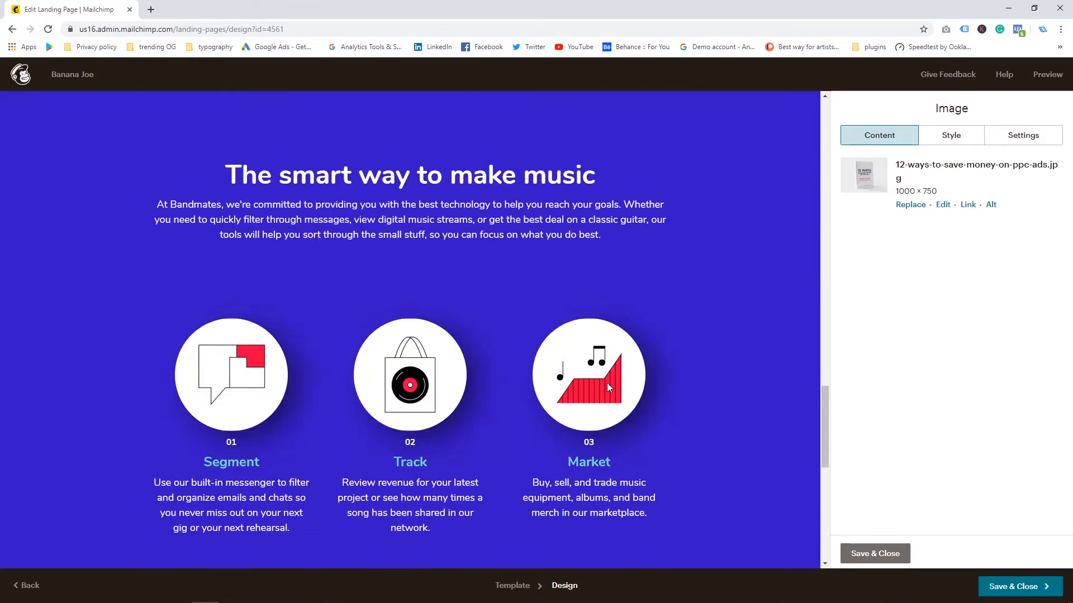
# Step: Delete the Segment, Track and Market icons block from the "The smart way to make music" section
pyautogui.scroll(2, 505, 547)
pyautogui.click(664, 433)
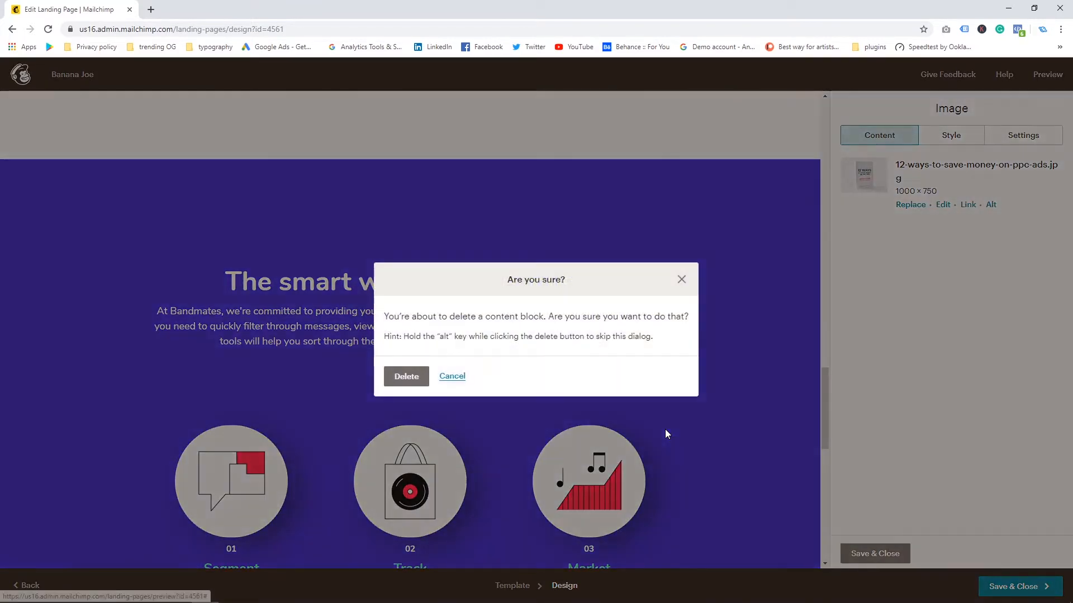
pyautogui.click(401, 376)
# Step: Delete the "Get discovered" and "Play with friends" illustration block
pyautogui.scroll(8, 389, 379)
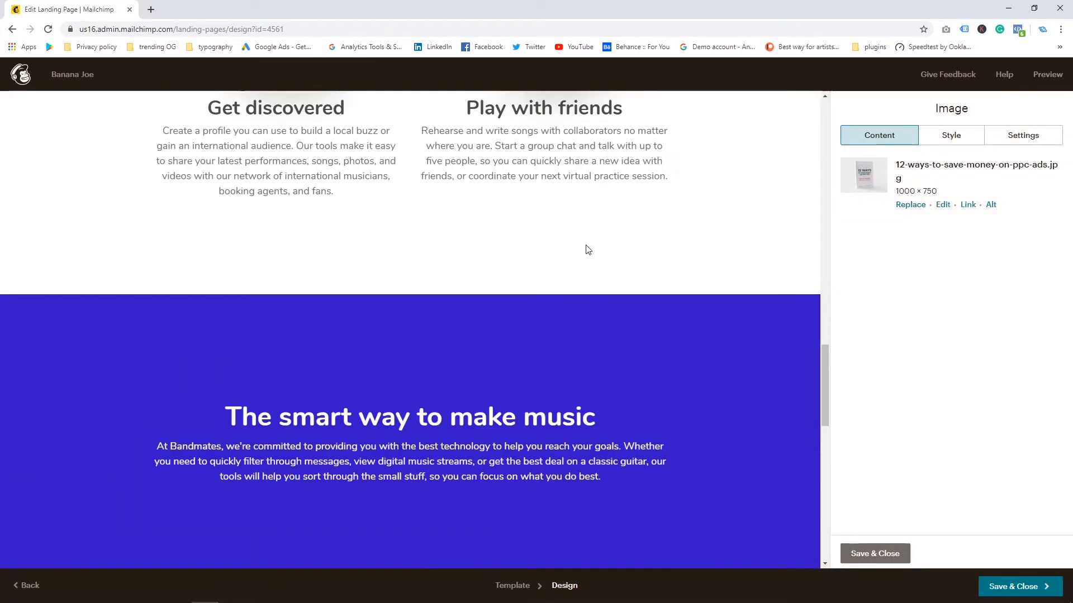
pyautogui.click(664, 157)
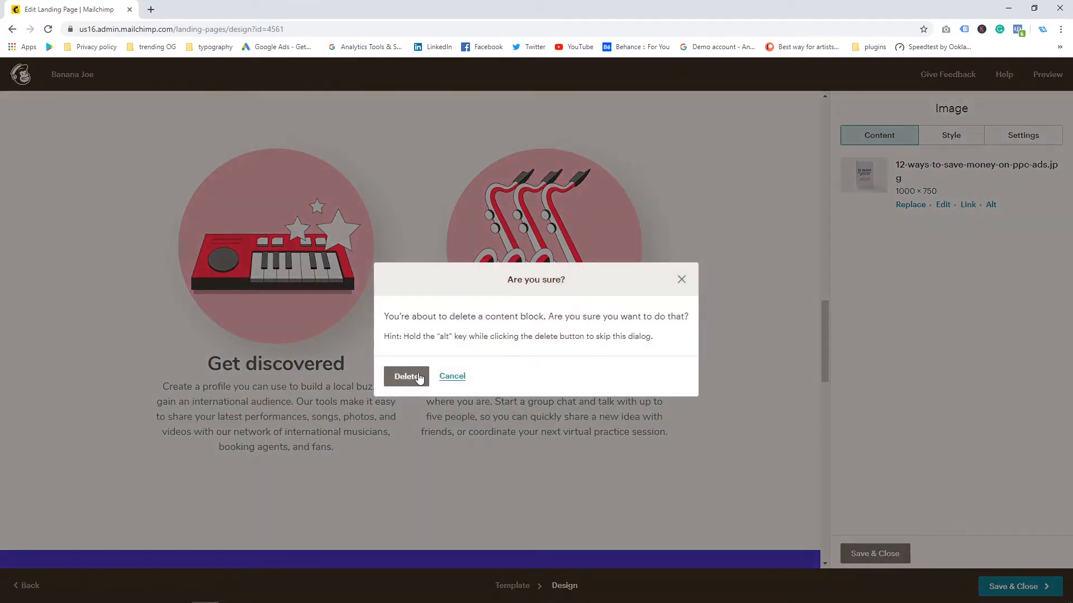
pyautogui.press('Return')
# Step: Remove the whole "Start a band, book a show, or explore new music" section
pyautogui.scroll(8, 475, 335)
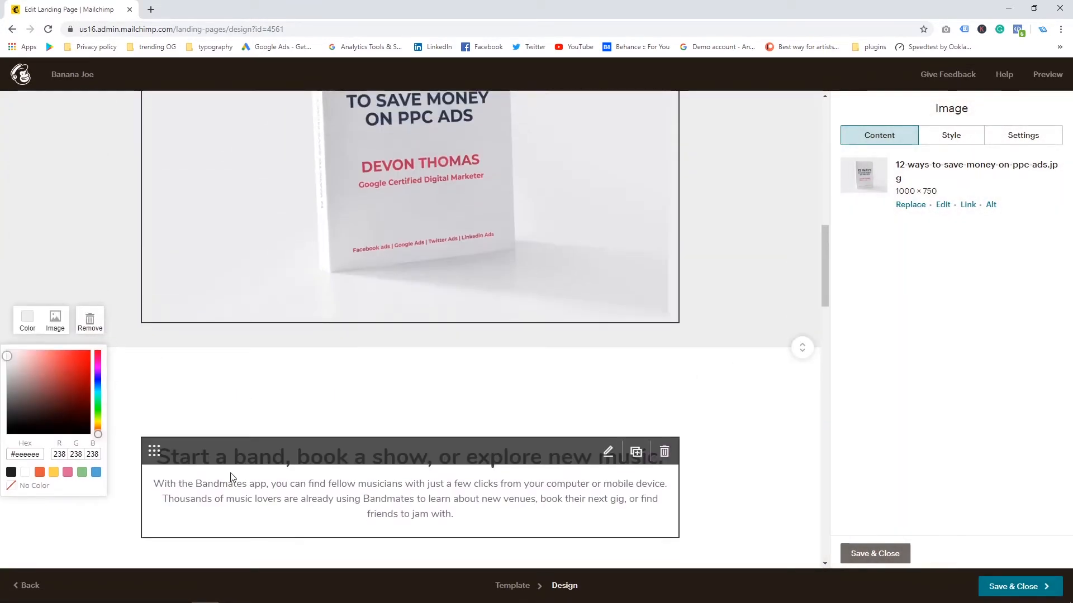
pyautogui.scroll(-2, 167, 475)
pyautogui.click(90, 544)
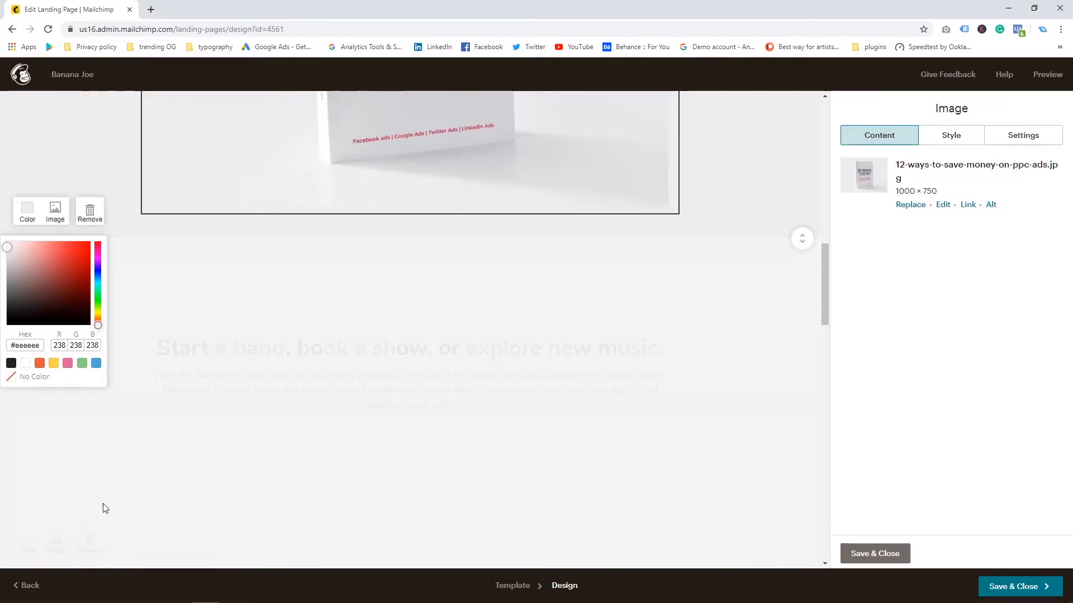
pyautogui.scroll(-10, 397, 319)
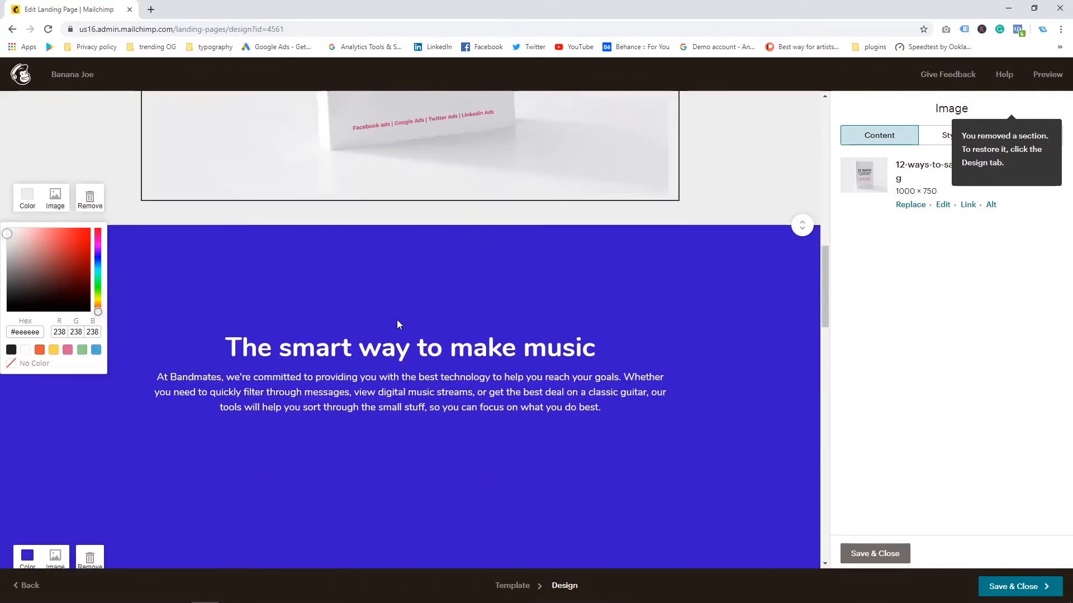
# Step: Review the page sections left below the ebook image
pyautogui.scroll(5, 402, 322)
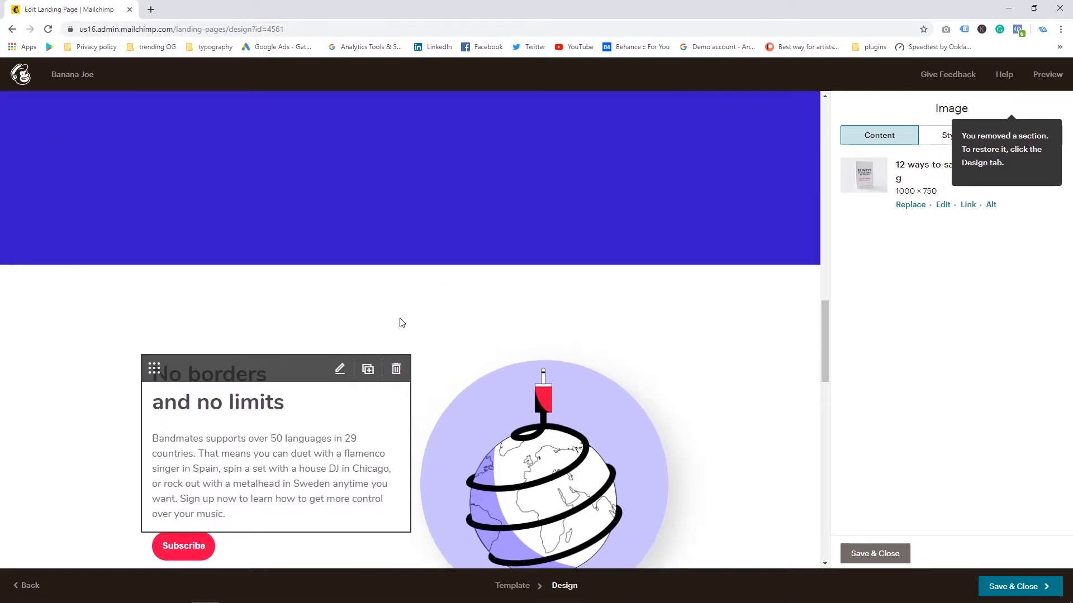
pyautogui.scroll(-3, 401, 323)
pyautogui.scroll(8, 400, 319)
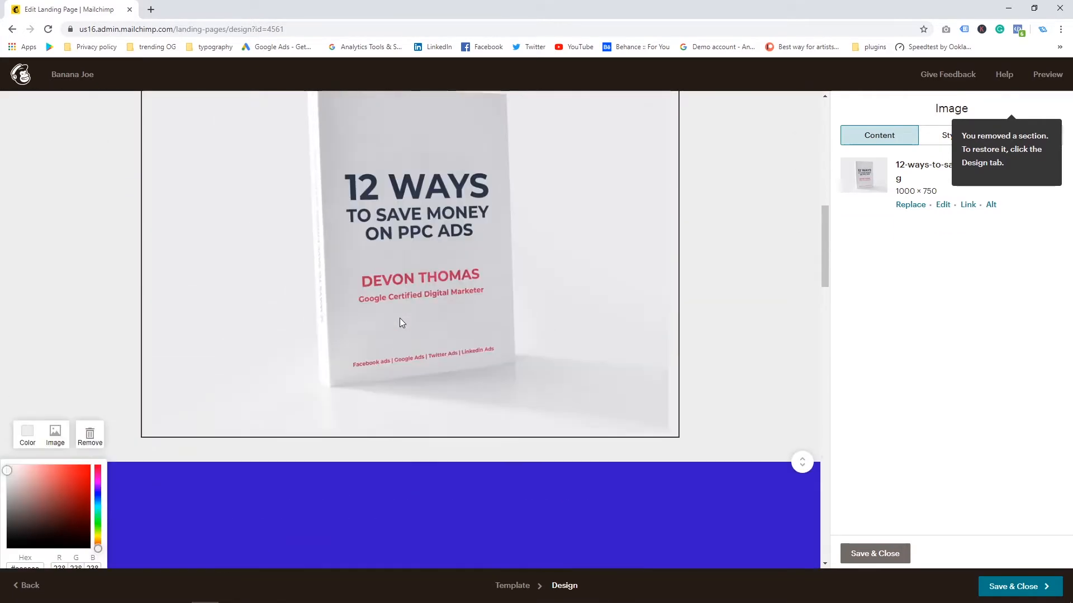
pyautogui.scroll(-10, 400, 318)
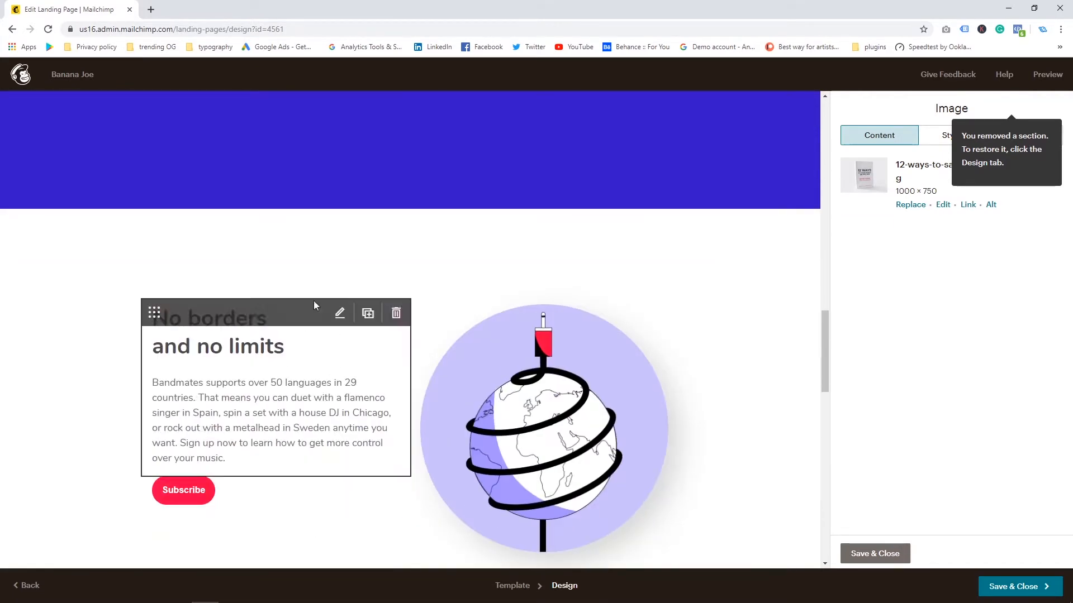
pyautogui.scroll(1, 567, 253)
pyautogui.scroll(2, 565, 253)
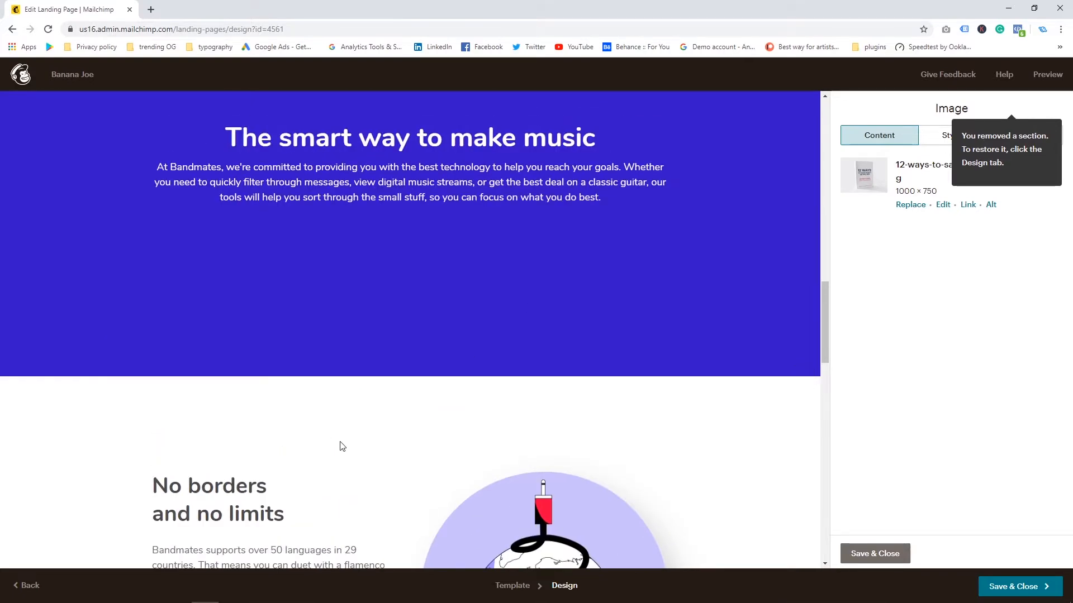
pyautogui.scroll(-8, 94, 360)
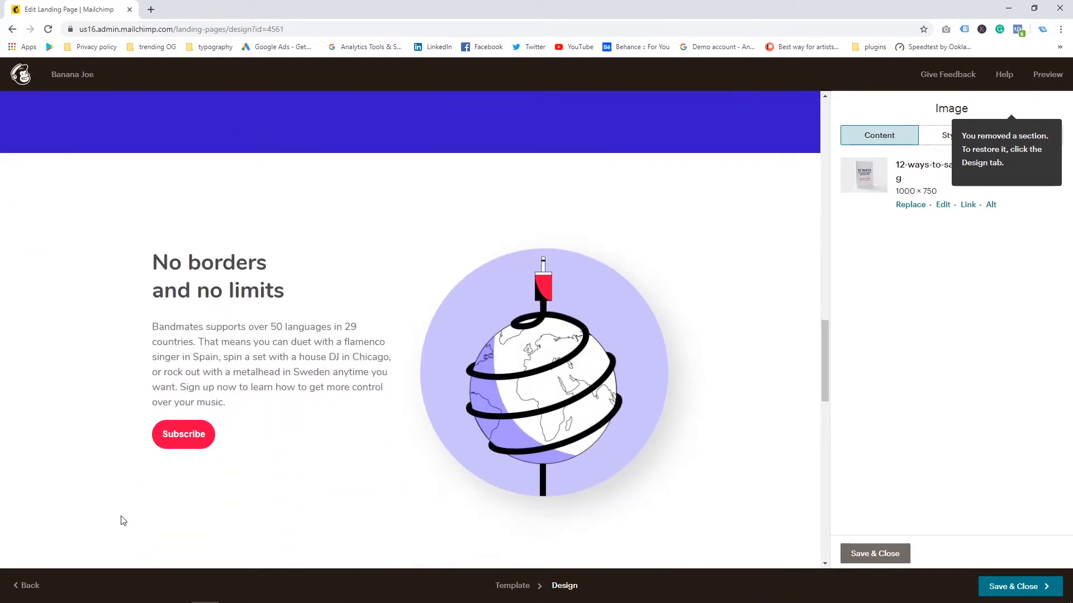
pyautogui.scroll(3, 353, 372)
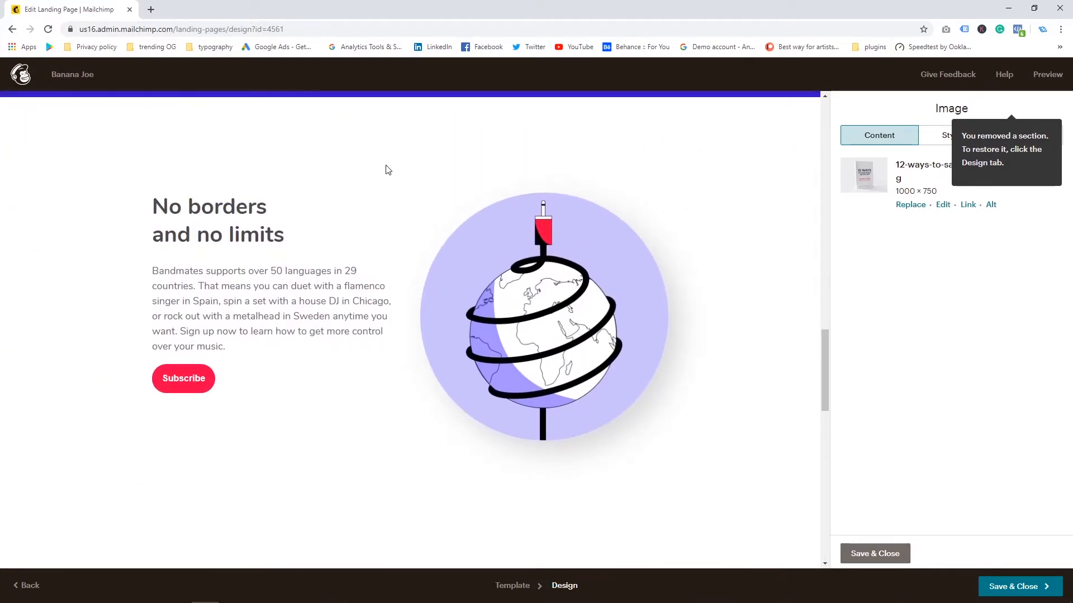
# Step: Delete the "No borders and no limits" text block
pyautogui.scroll(1, 339, 321)
pyautogui.click(395, 258)
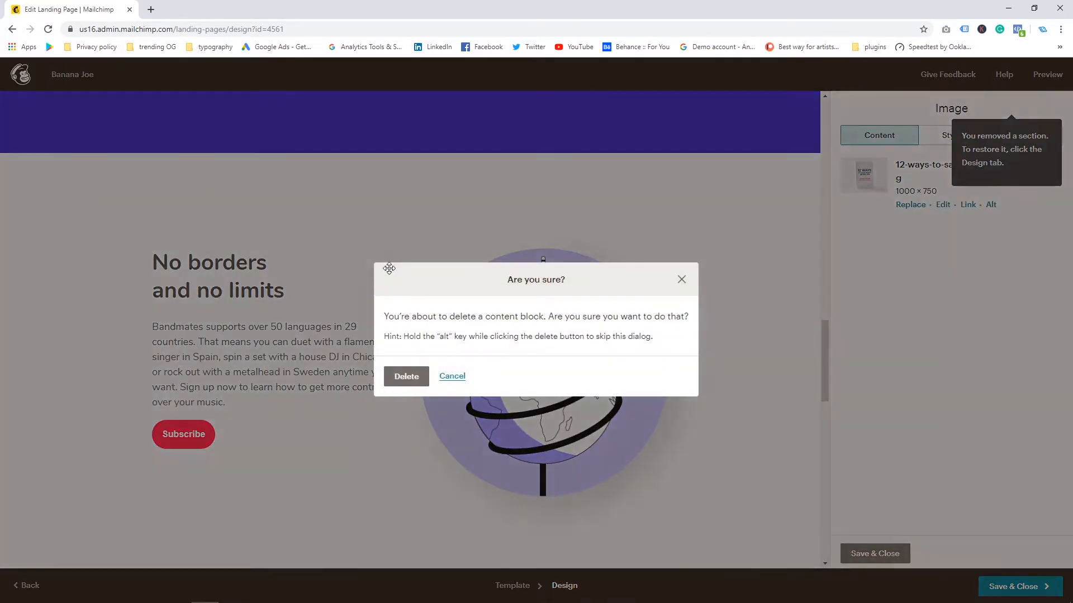
pyautogui.press('Return')
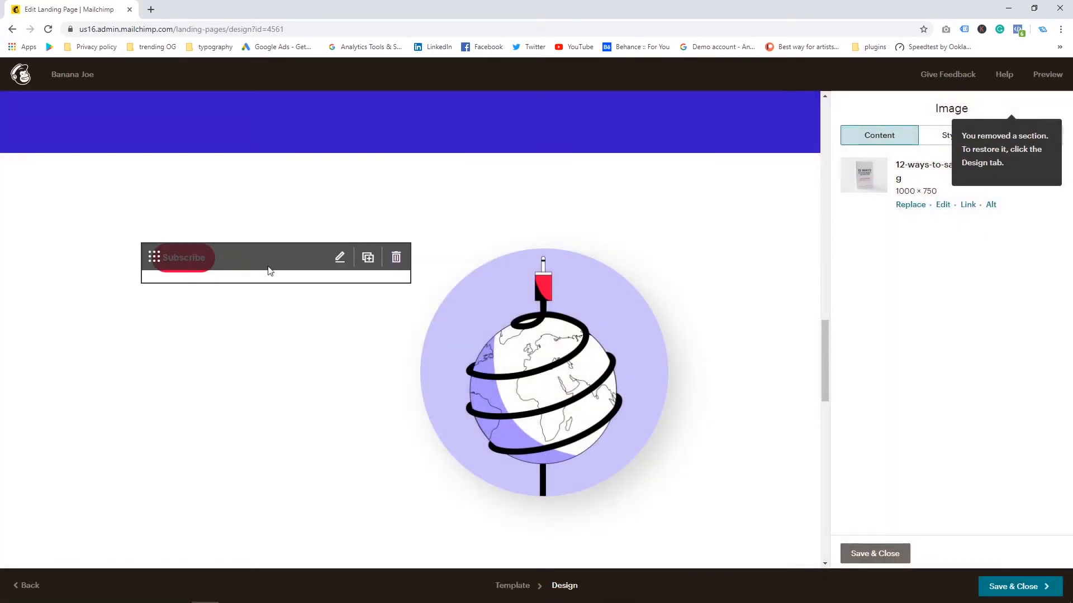
# Step: Delete the Subscribe button block beside the globe illustration
pyautogui.click(392, 258)
pyautogui.click(407, 376)
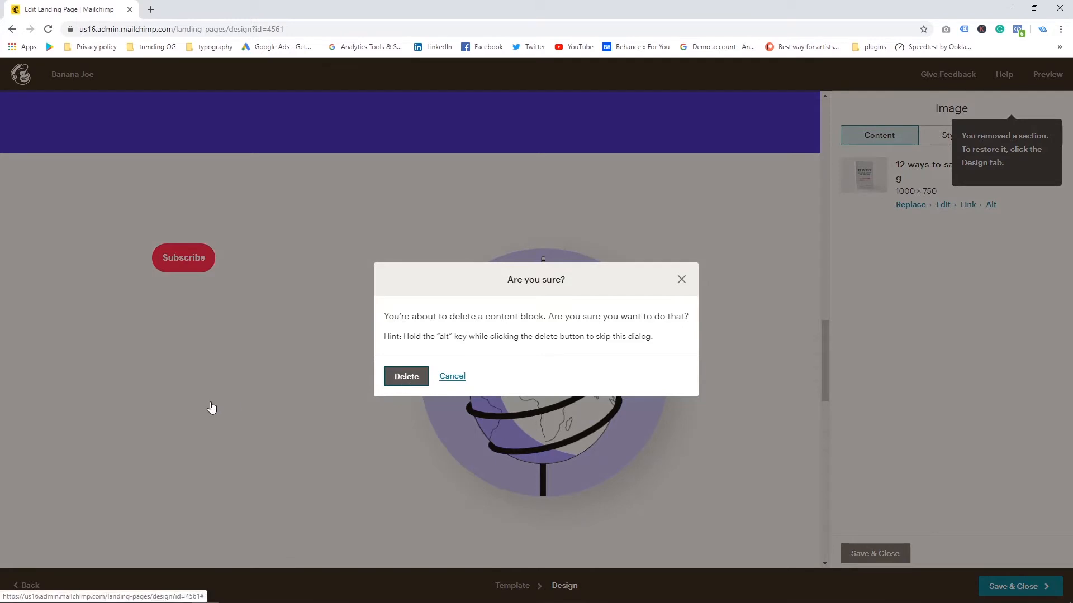
pyautogui.scroll(-10, 271, 403)
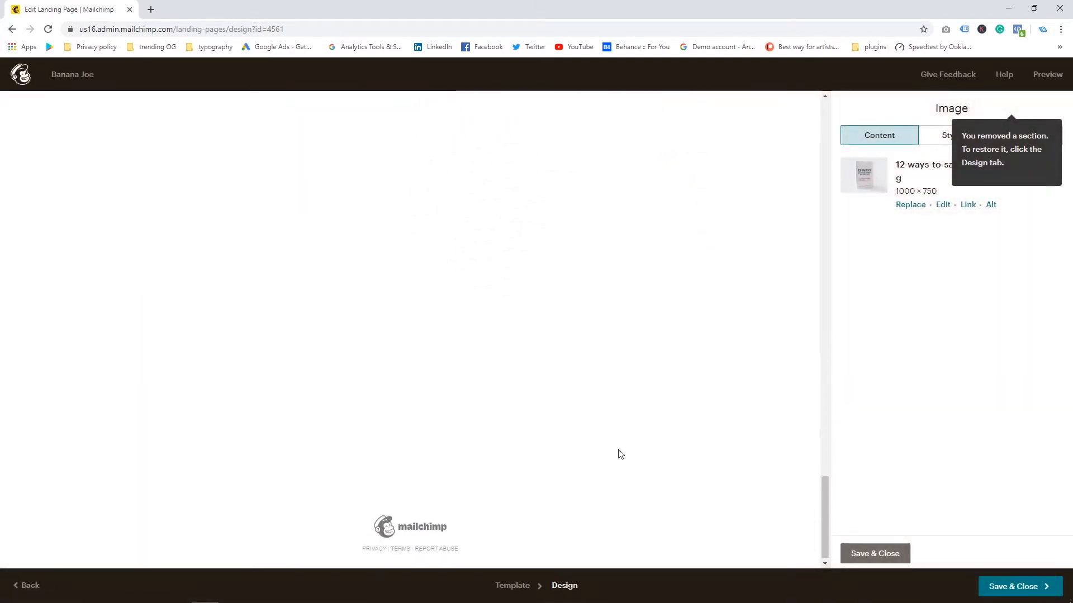
# Step: Delete the globe illustration image block and confirm the deletion
pyautogui.scroll(3, 383, 270)
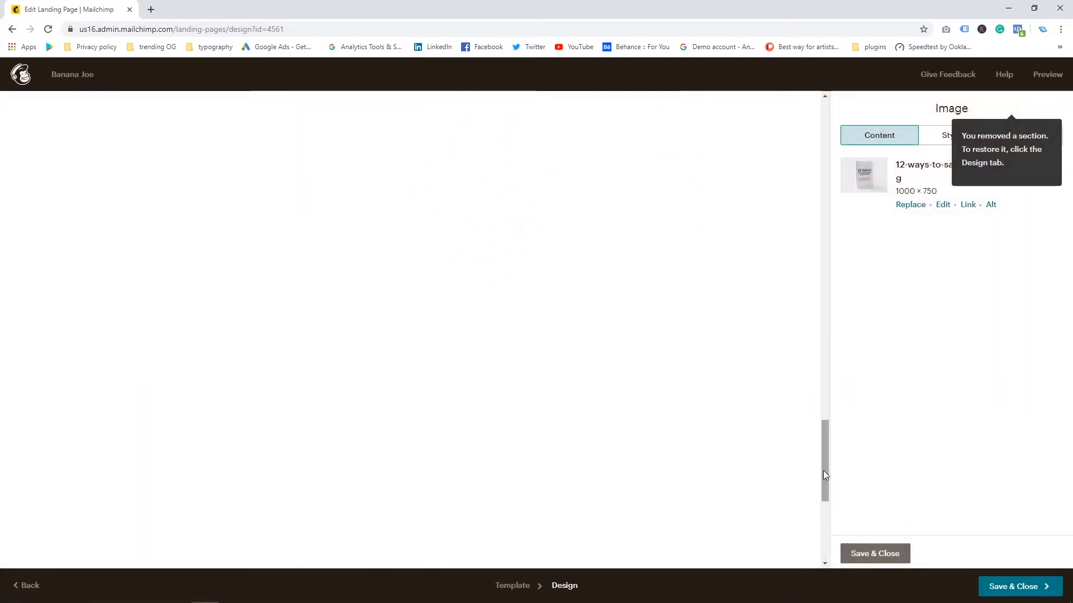
pyautogui.moveTo(826, 454); pyautogui.dragTo(822, 343)
pyautogui.click(664, 326)
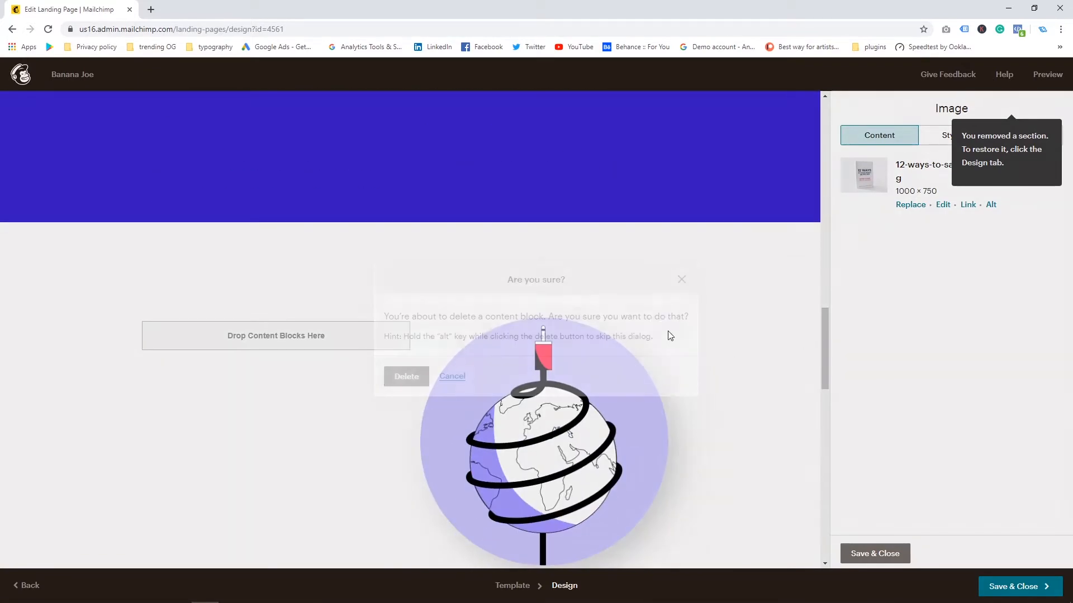
pyautogui.click(411, 377)
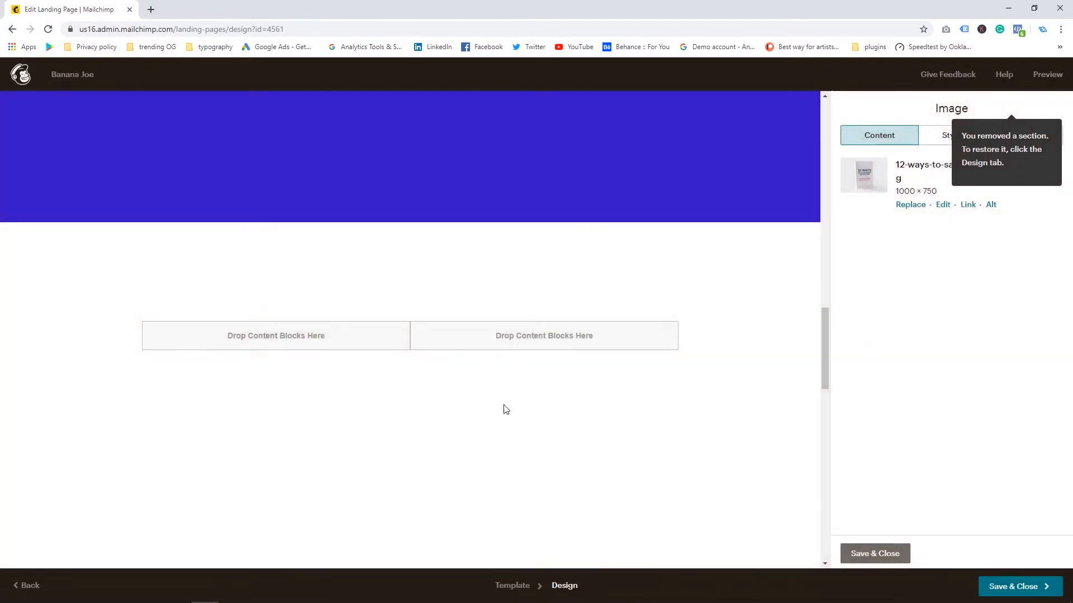
# Step: Open the "The smart way to make music" text block for editing
pyautogui.moveTo(824, 483); pyautogui.dragTo(822, 325)
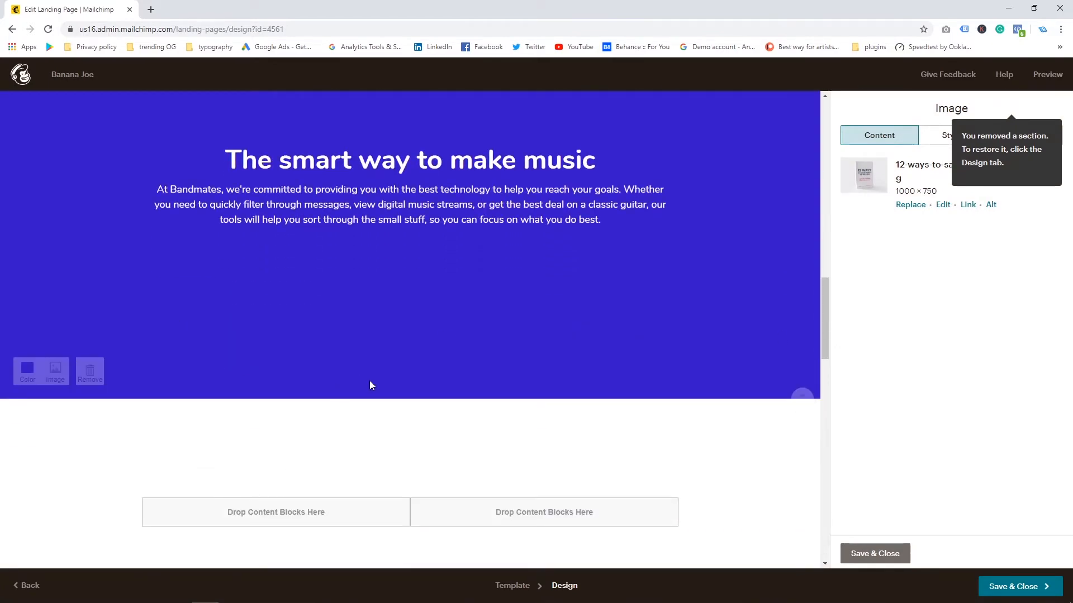
pyautogui.scroll(5, 190, 375)
pyautogui.scroll(-1, 268, 475)
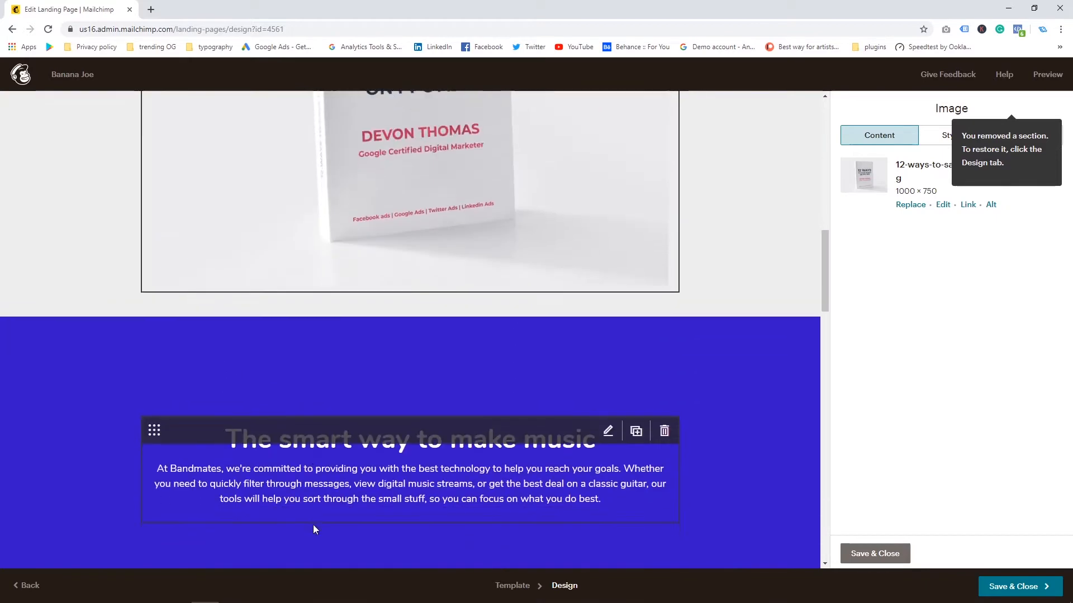
pyautogui.click(421, 457)
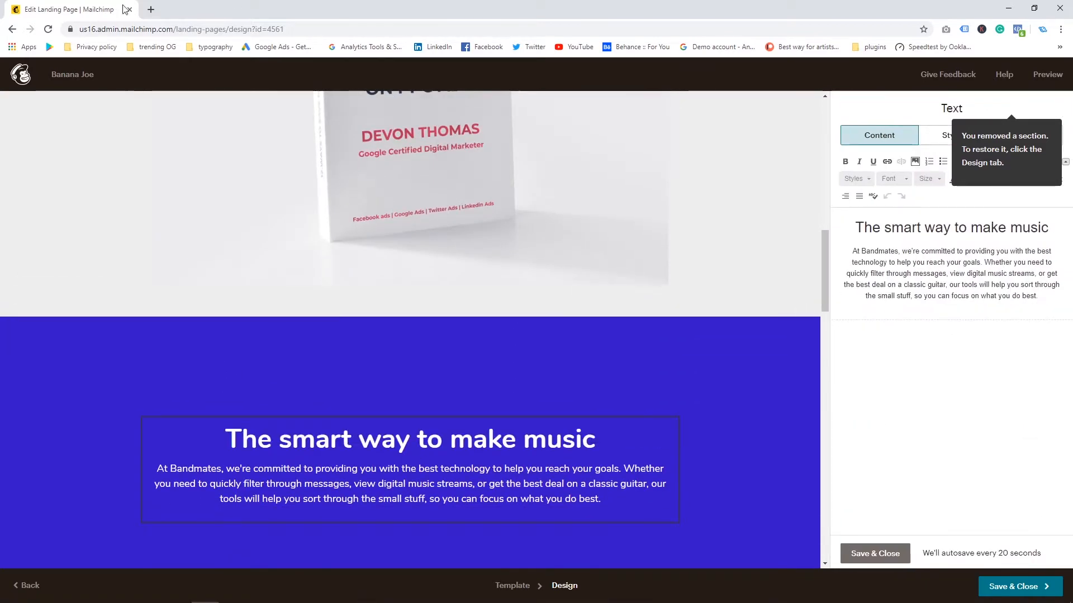
# Step: Open neptunedesign.co.za in a new tab and go to its newsletter subscribe page
pyautogui.click(151, 10)
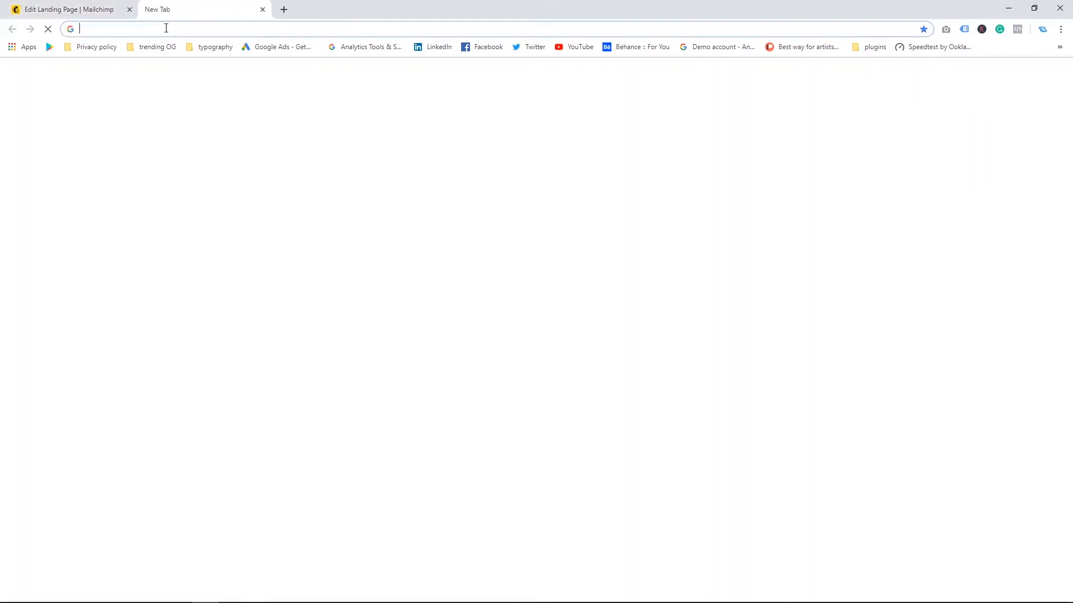
pyautogui.write('neptunedesign.co.za')
pyautogui.press('Return')
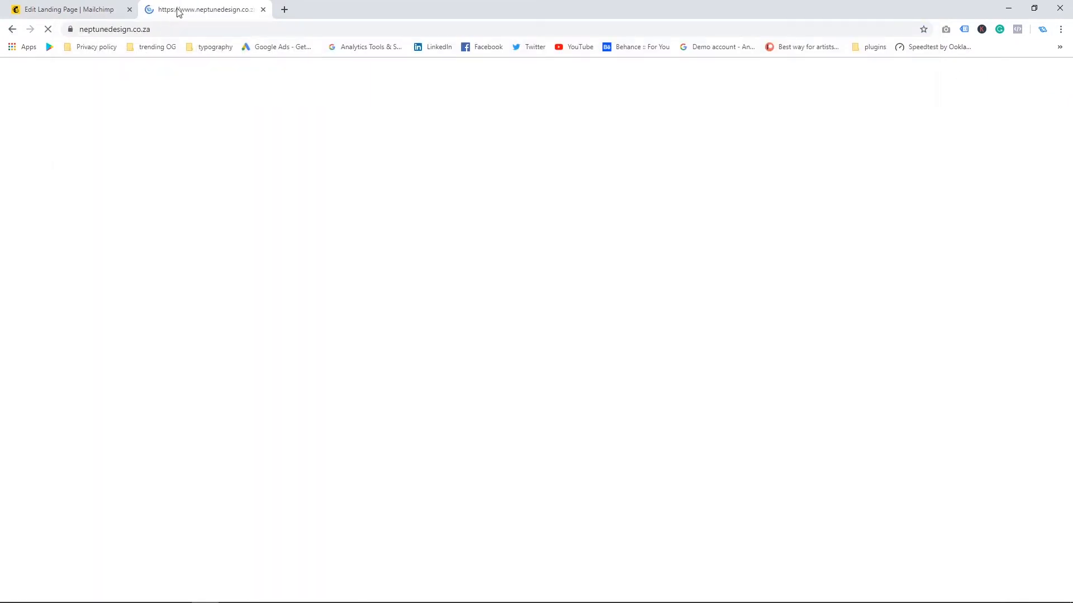
pyautogui.scroll(-10, 817, 530)
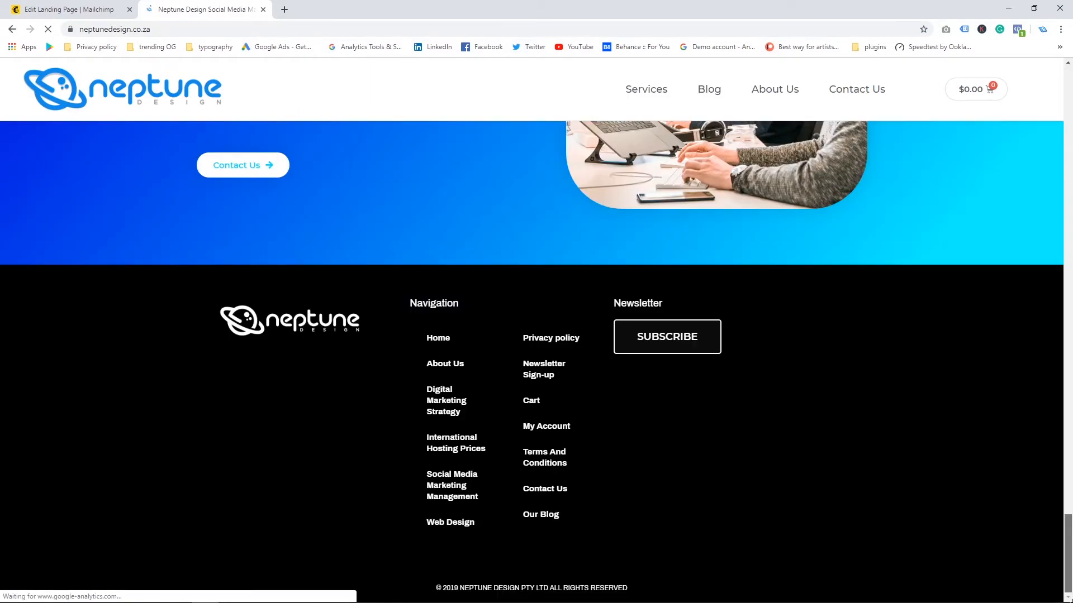
pyautogui.click(669, 340)
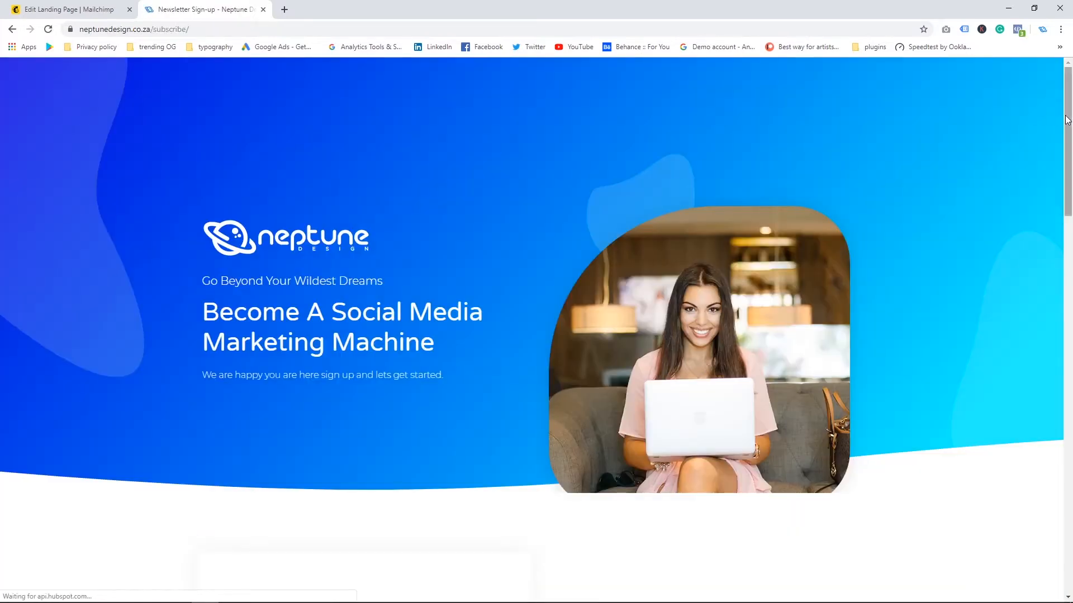
pyautogui.scroll(-9, 1067, 120)
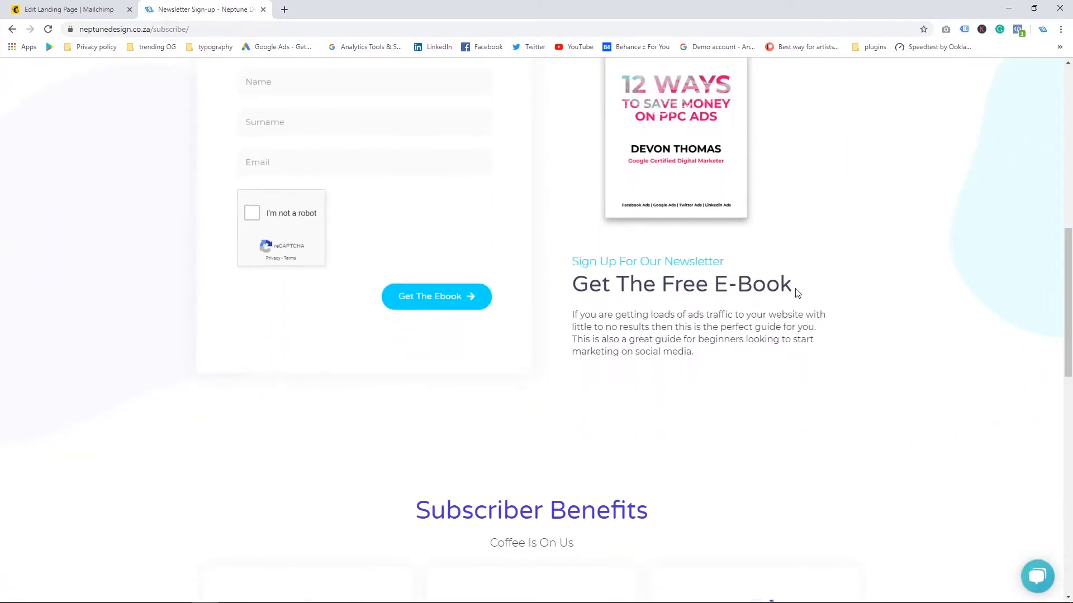
# Step: Copy the "Get The Free E-Book" heading from the subscribe page into the text block's heading
pyautogui.moveTo(797, 293); pyautogui.dragTo(599, 286)
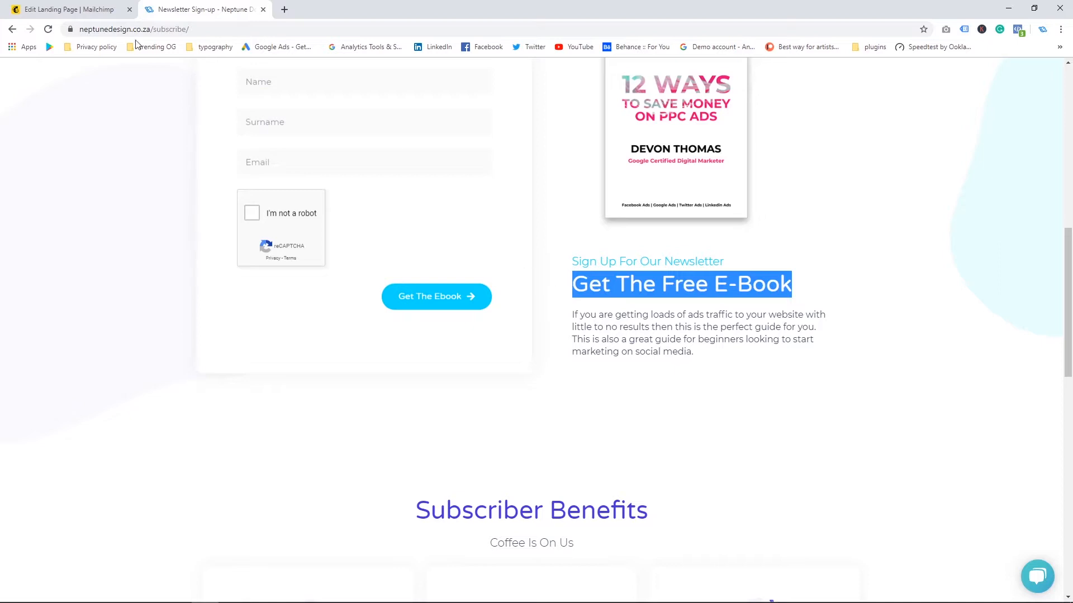
pyautogui.click(70, 8)
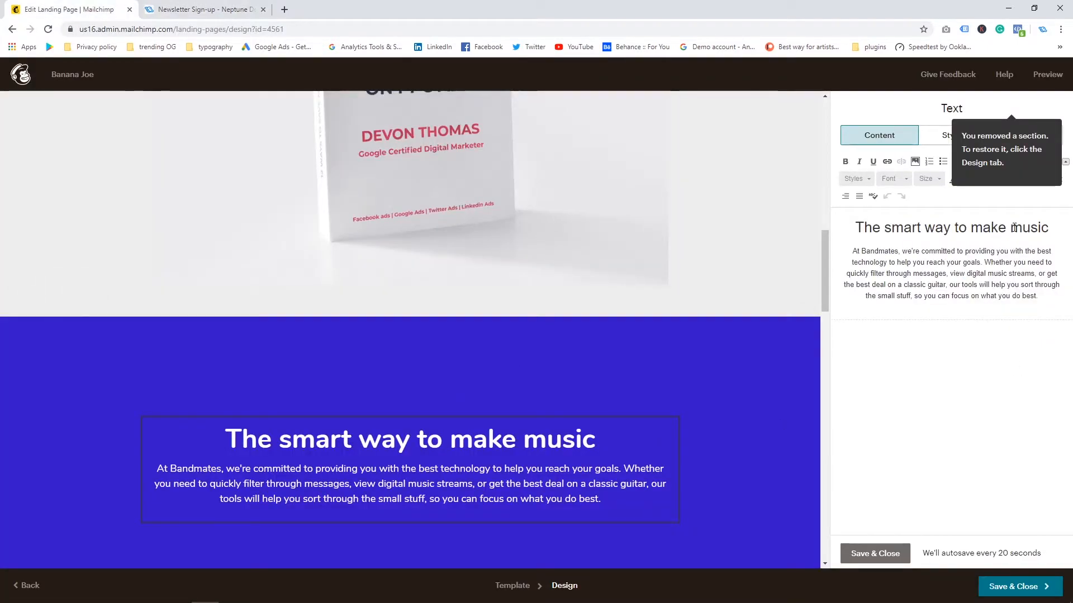
pyautogui.moveTo(1048, 232); pyautogui.dragTo(853, 228)
pyautogui.write('Get The Free E-Book')
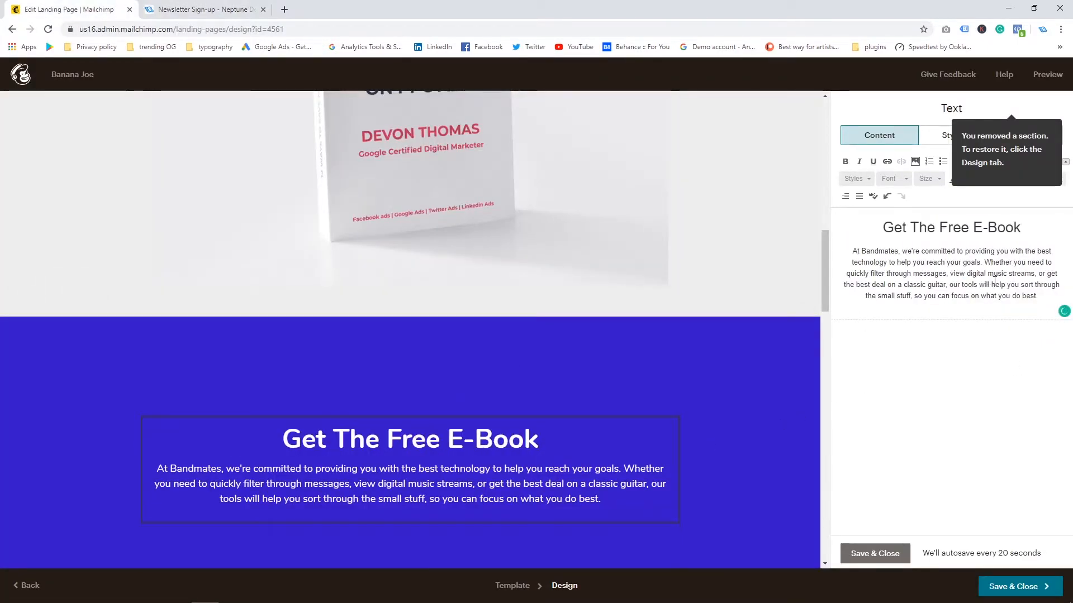
# Step: Replace the text block's paragraph with the ebook description copied from the subscribe page
pyautogui.click(201, 9)
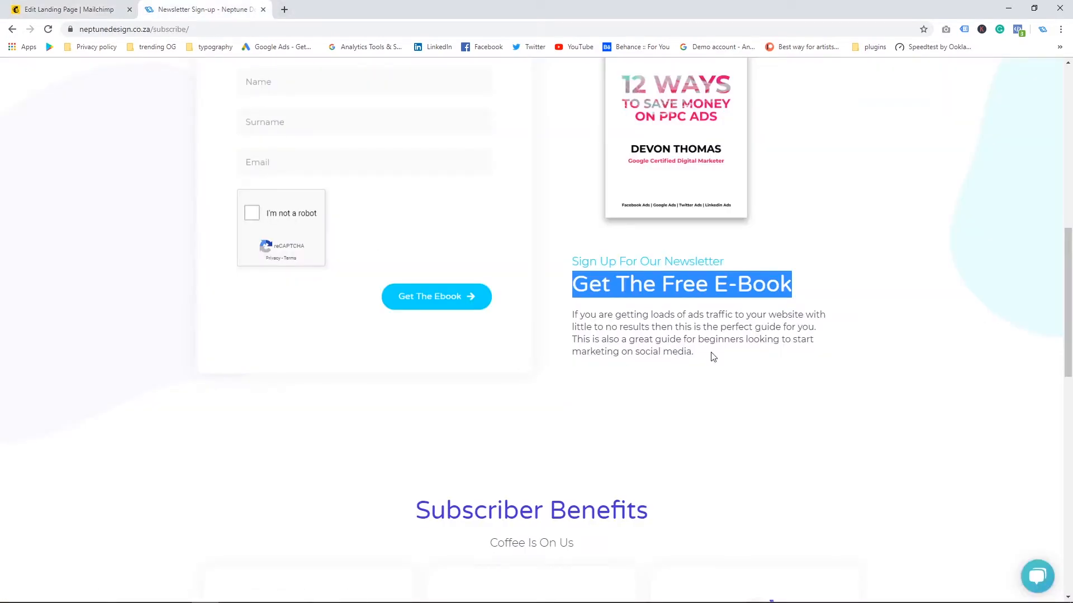
pyautogui.moveTo(713, 357); pyautogui.dragTo(573, 312)
pyautogui.hotkey('ctrl', 'c')
pyautogui.click(60, 9)
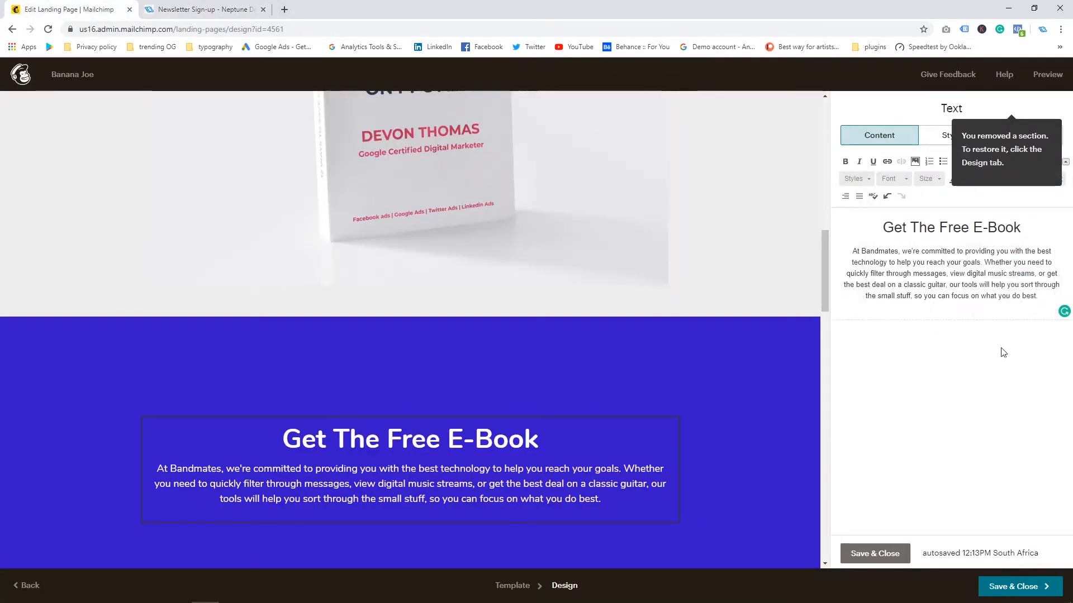
pyautogui.moveTo(1033, 294); pyautogui.dragTo(851, 248)
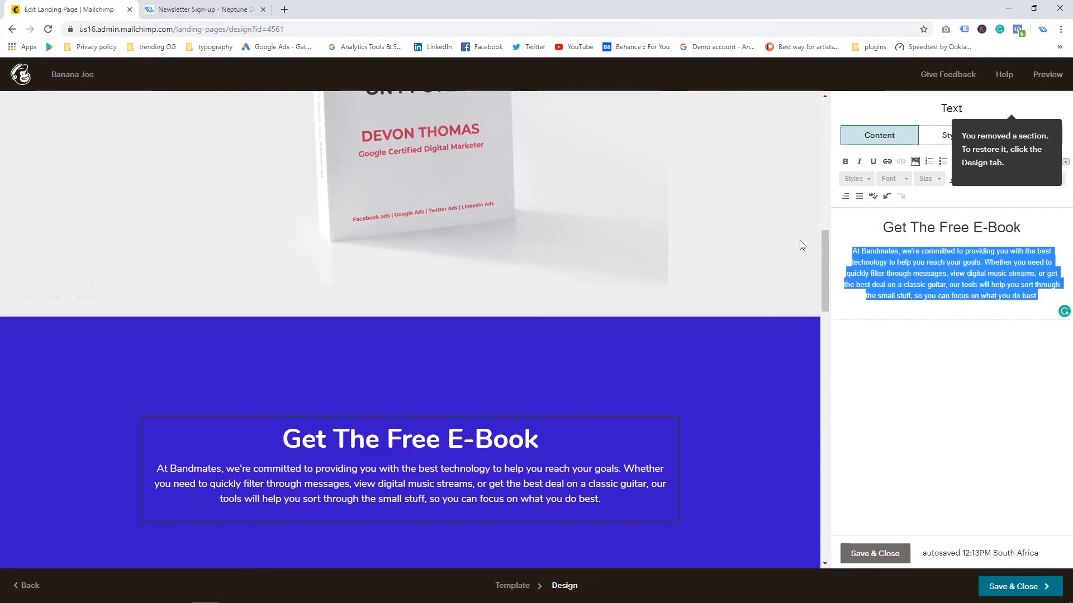
pyautogui.hotkey('ctrl', 'v')
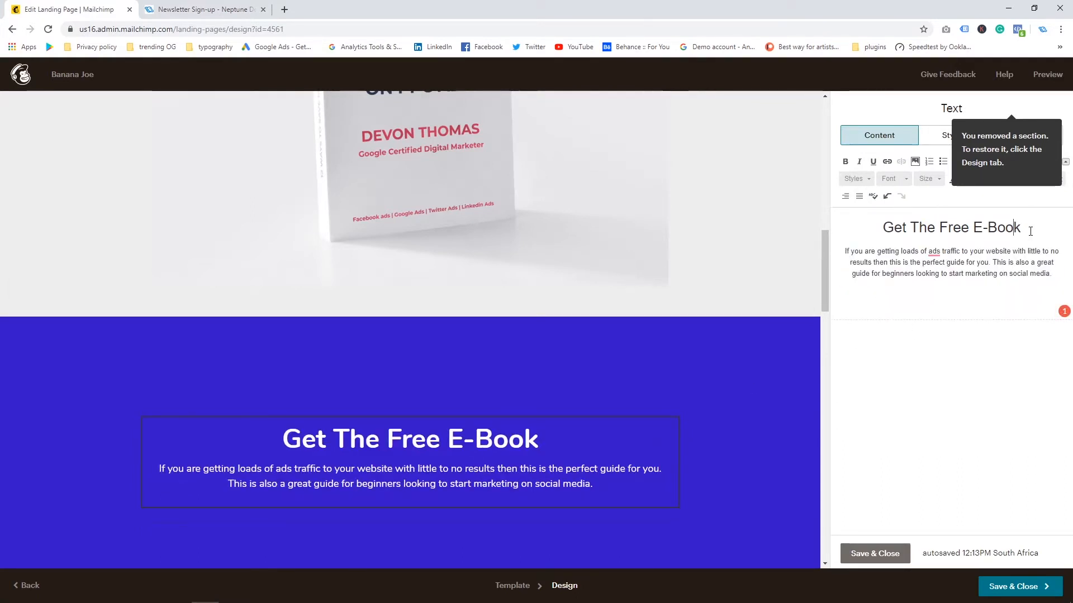
# Step: Change the text block's heading to "Understand Your Market"
pyautogui.moveTo(1030, 232); pyautogui.dragTo(844, 227)
pyautogui.write('U')
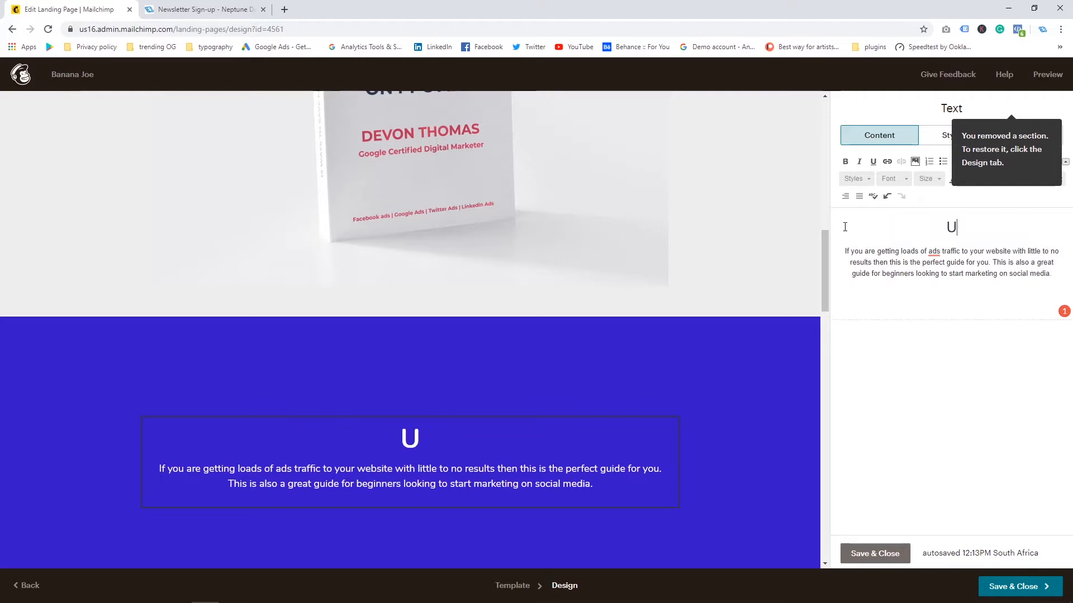
pyautogui.write('nderstand')
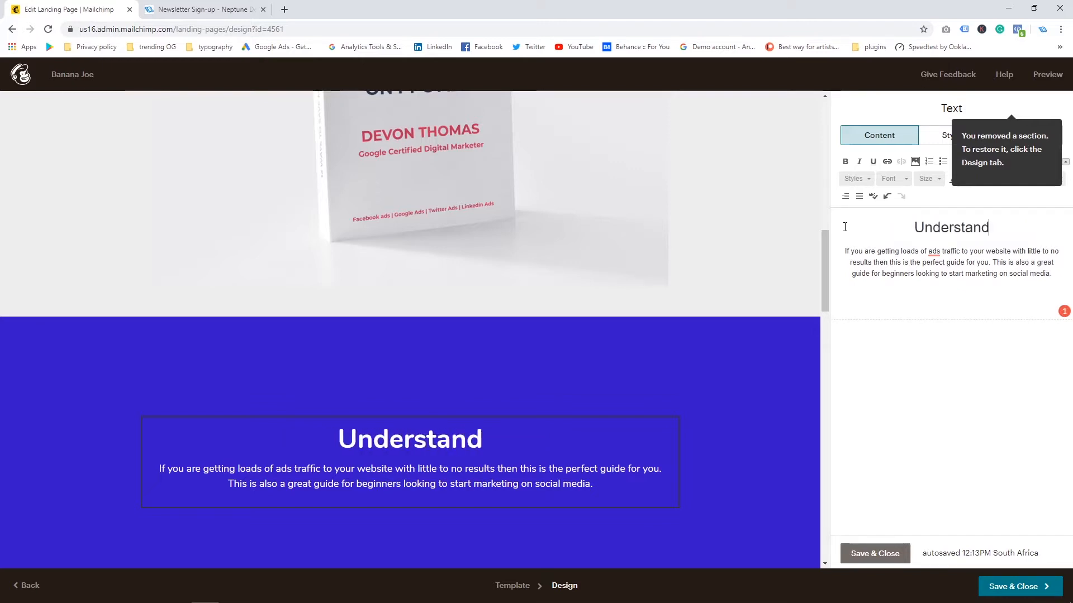
pyautogui.write(' Your Market')
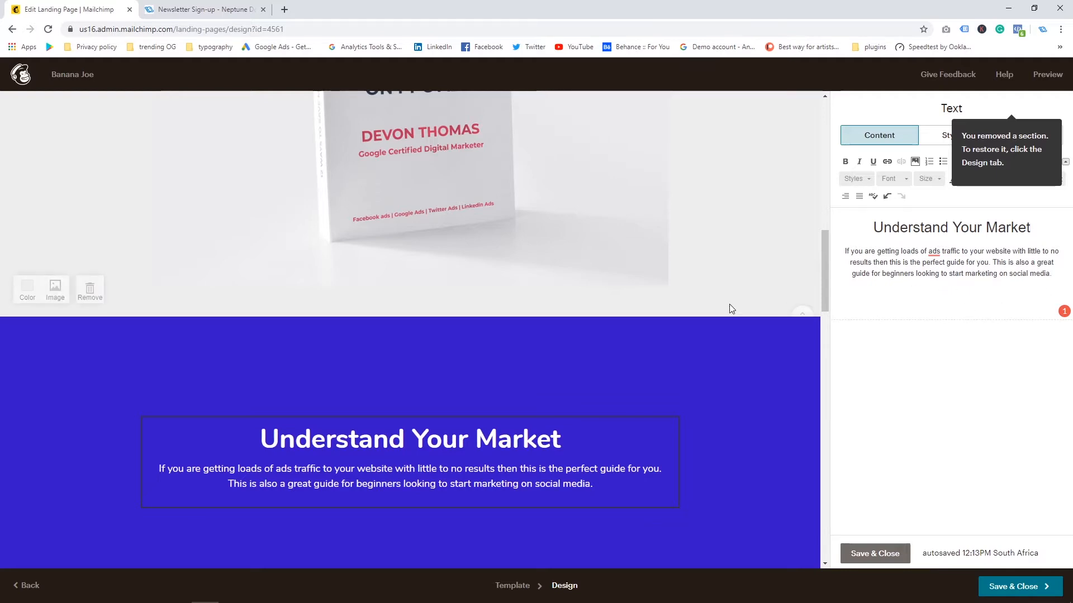
# Step: Review the edited landing page from top to bottom
pyautogui.scroll(10, 706, 301)
pyautogui.scroll(-15, 706, 304)
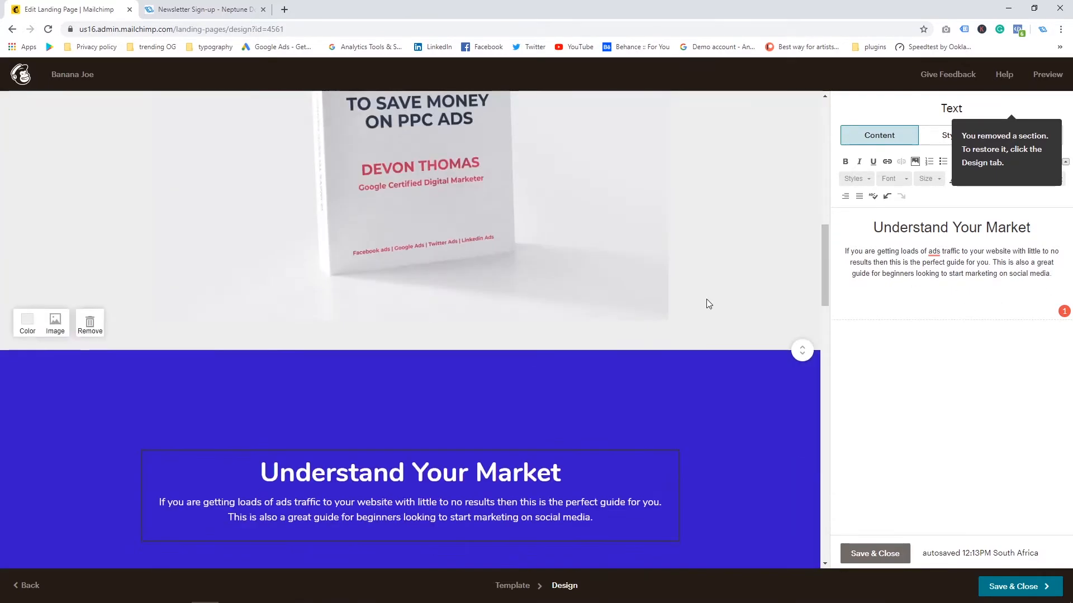
pyautogui.scroll(3, 705, 307)
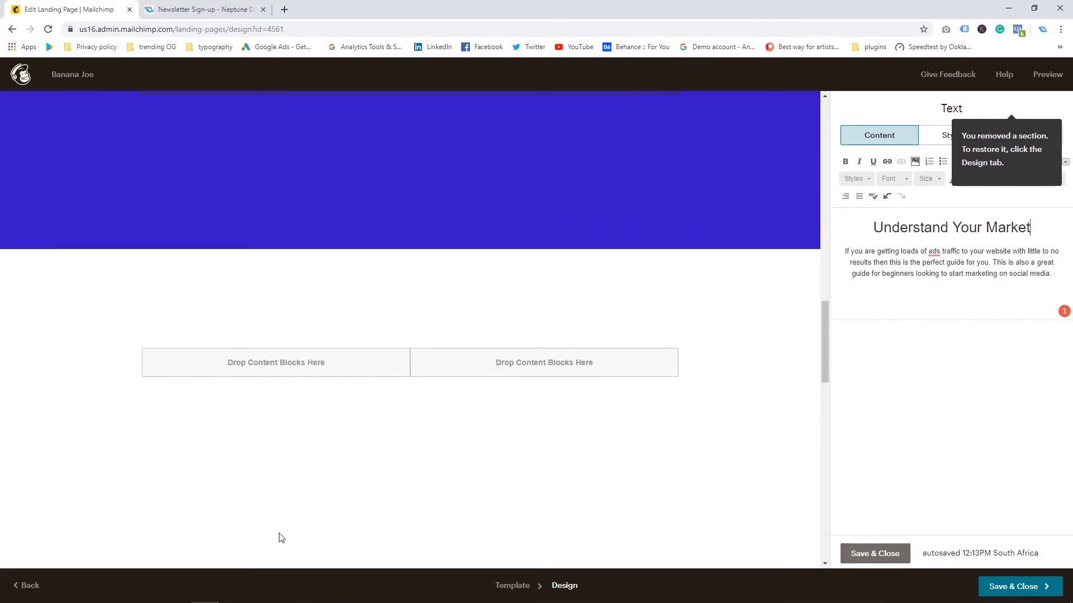
pyautogui.scroll(-5, 277, 502)
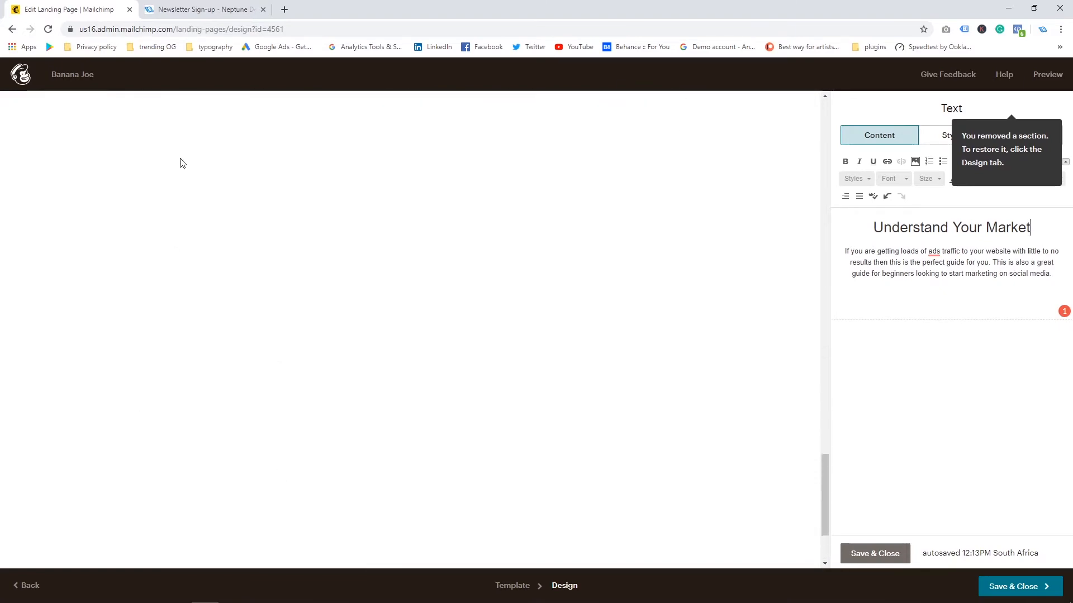
pyautogui.scroll(8, 179, 163)
pyautogui.scroll(15, 705, 334)
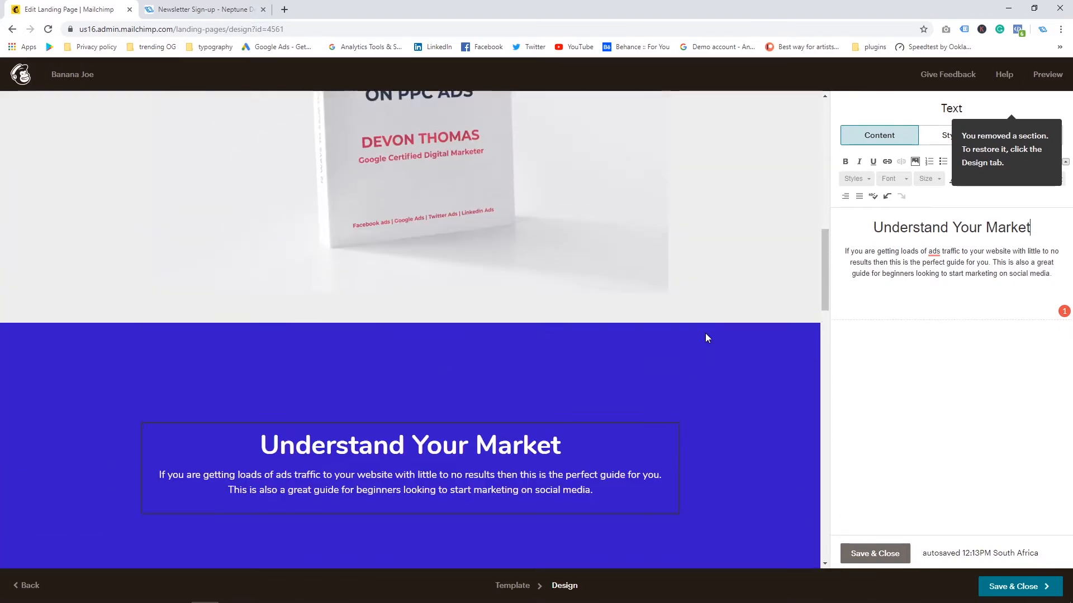
pyautogui.scroll(1, 705, 338)
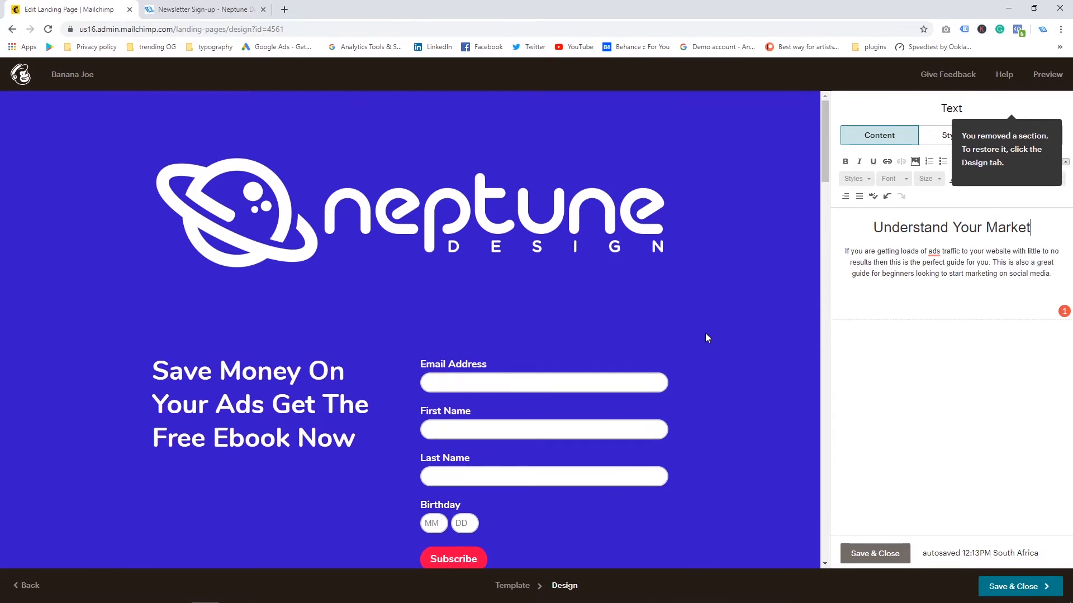
pyautogui.scroll(-8, 696, 326)
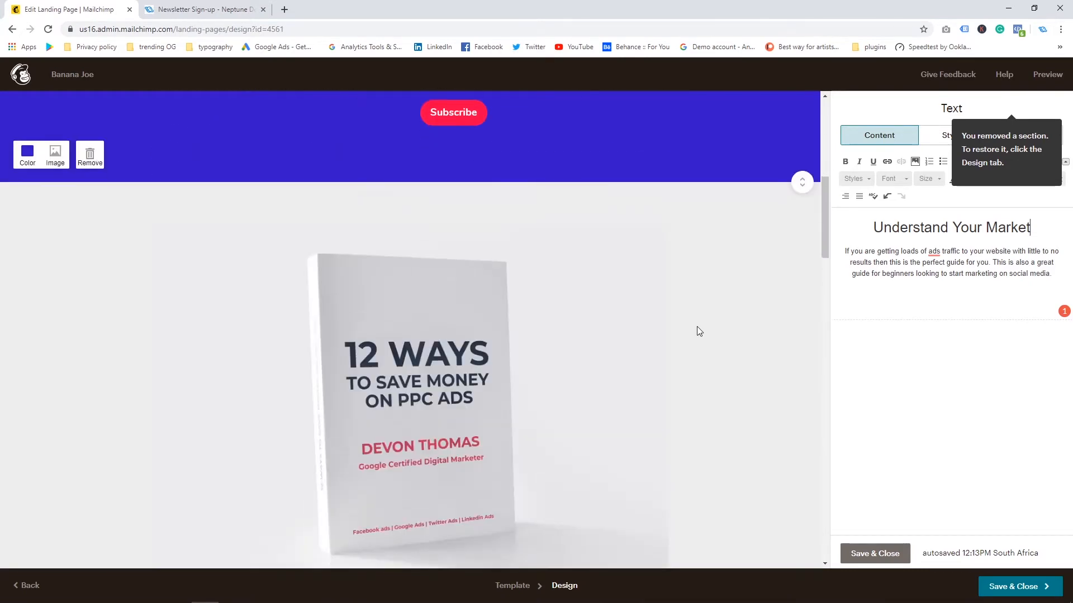
pyautogui.scroll(8, 696, 326)
pyautogui.scroll(-7, 696, 327)
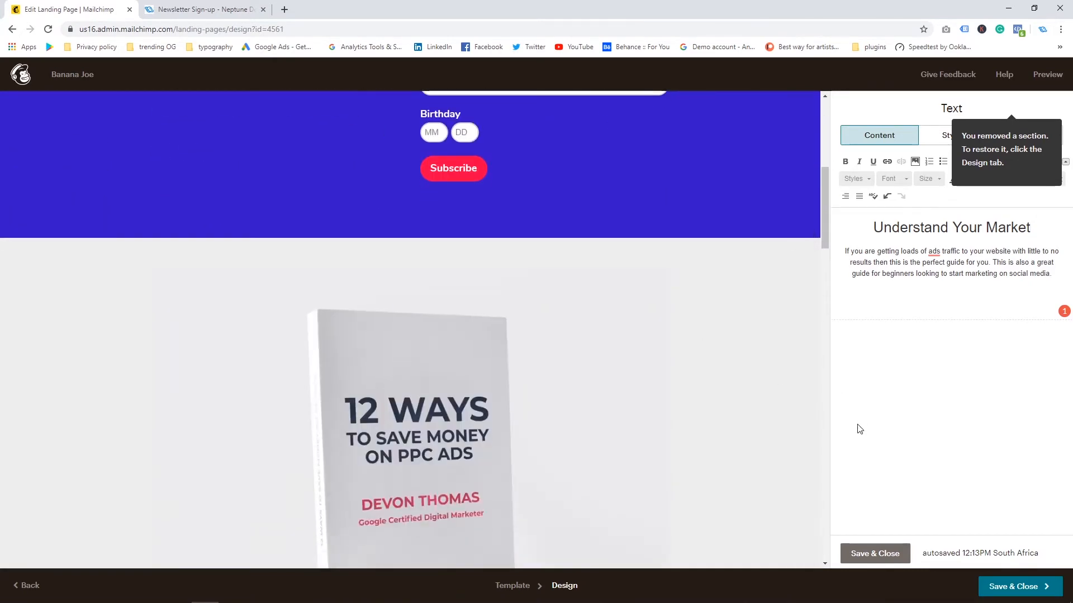
# Step: Save and close the landing page design editor
pyautogui.click(860, 555)
pyautogui.click(1024, 587)
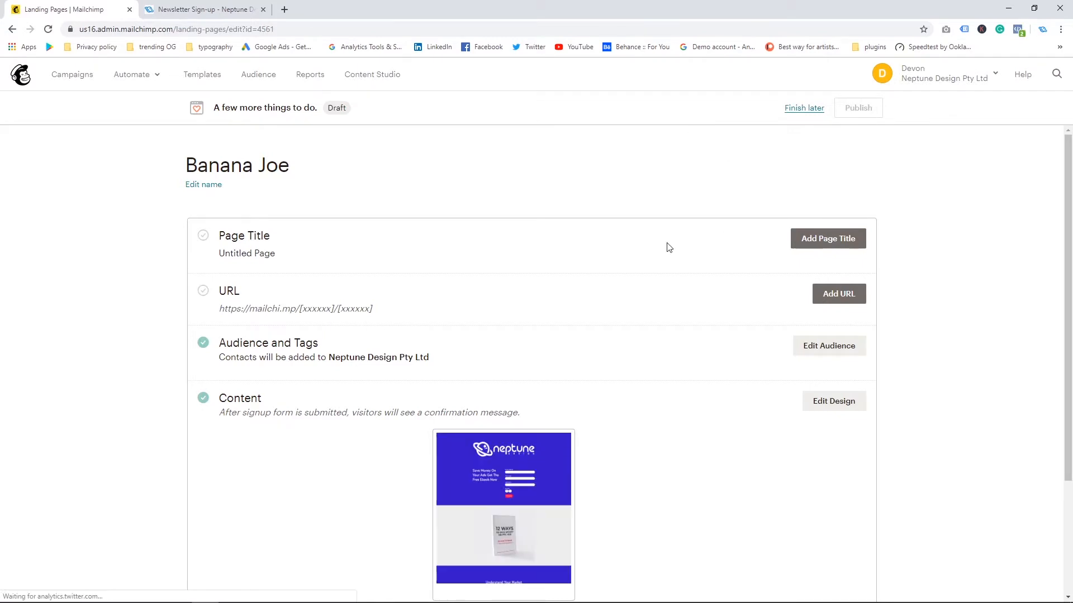
pyautogui.scroll(-2, 473, 287)
pyautogui.scroll(2, 472, 287)
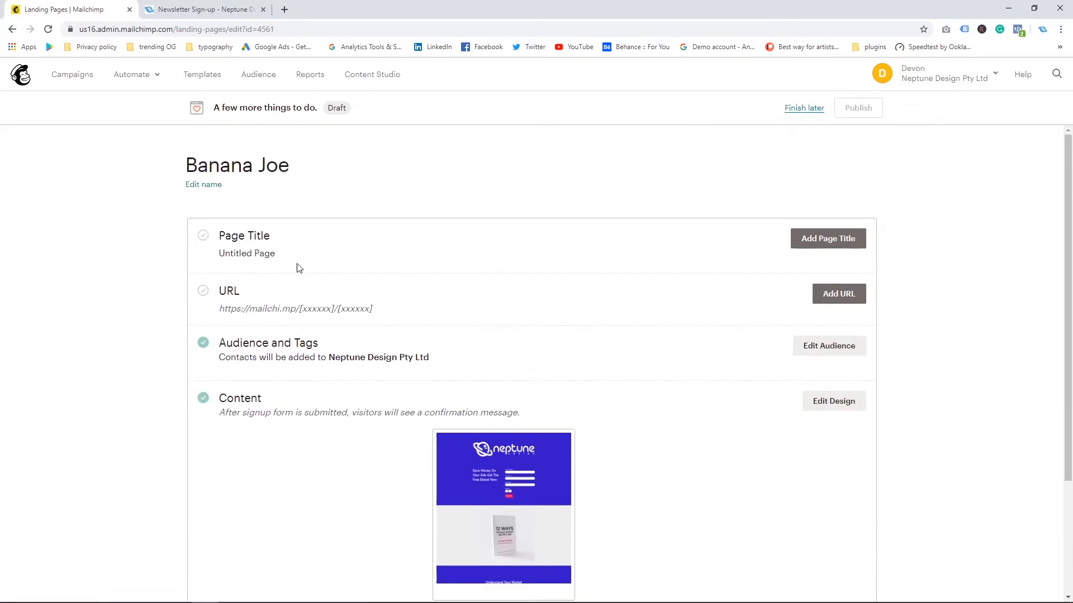
# Step: Set the landing page's title to "Neptune Design Newsletter" and save it
pyautogui.click(835, 240)
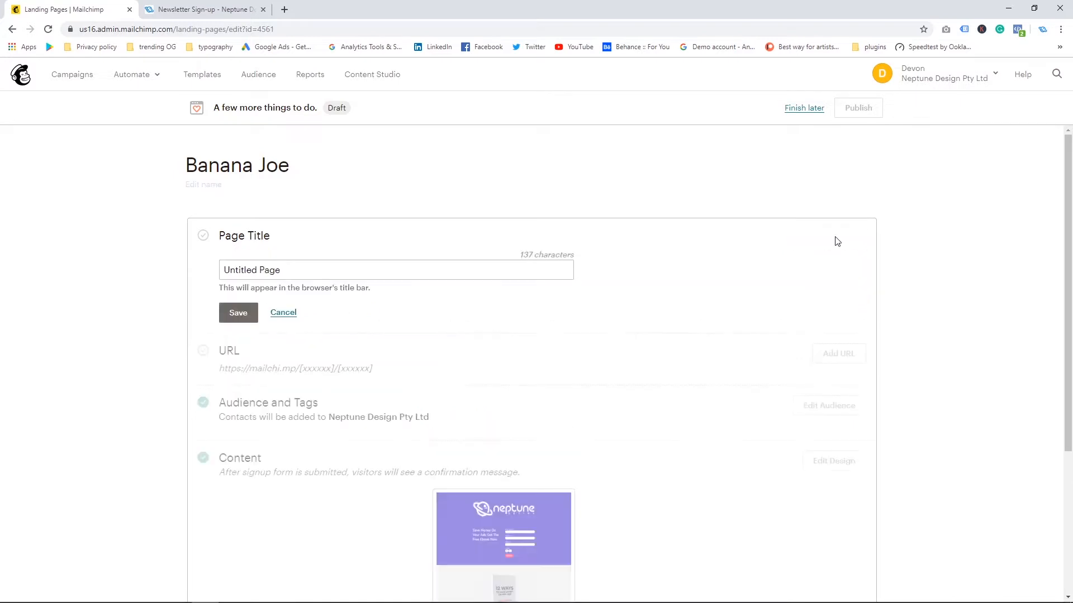
pyautogui.write('N')
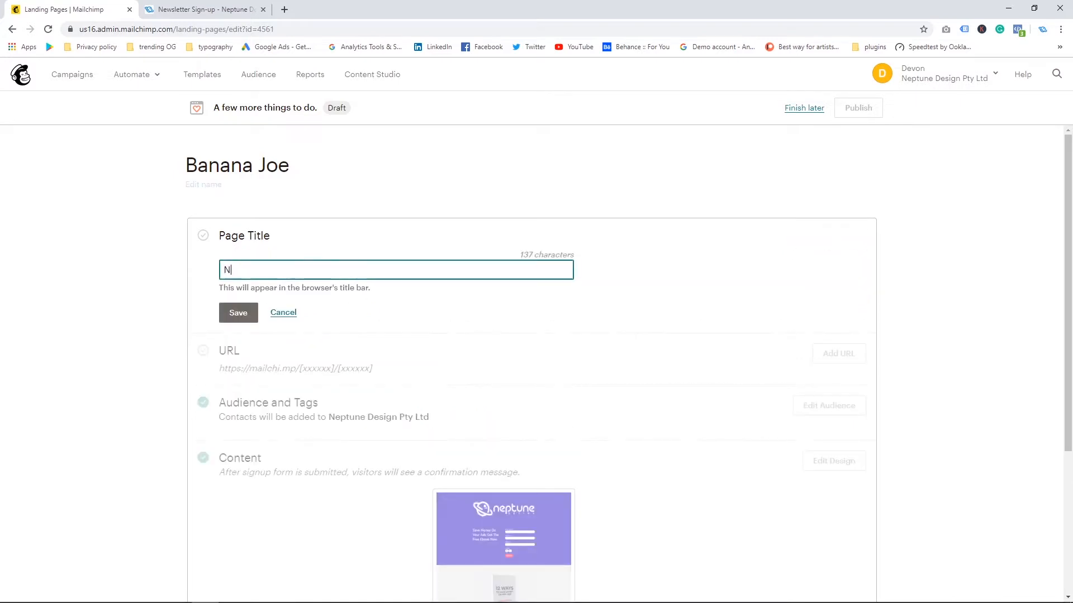
pyautogui.write('eptune Desi')
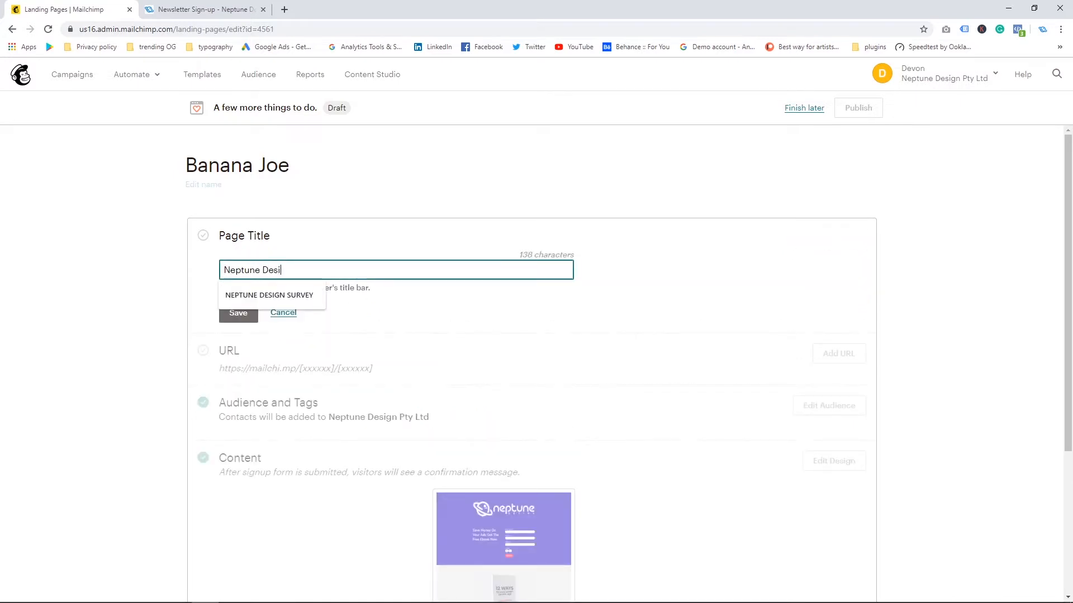
pyautogui.write('gn Newsl')
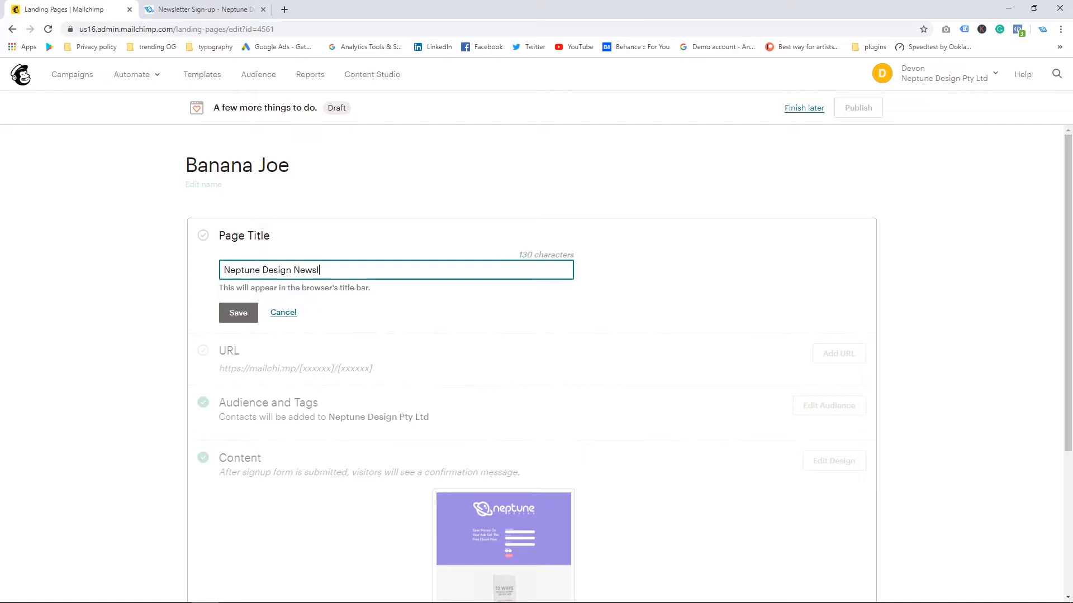
pyautogui.write('etter')
pyautogui.press('Tab')
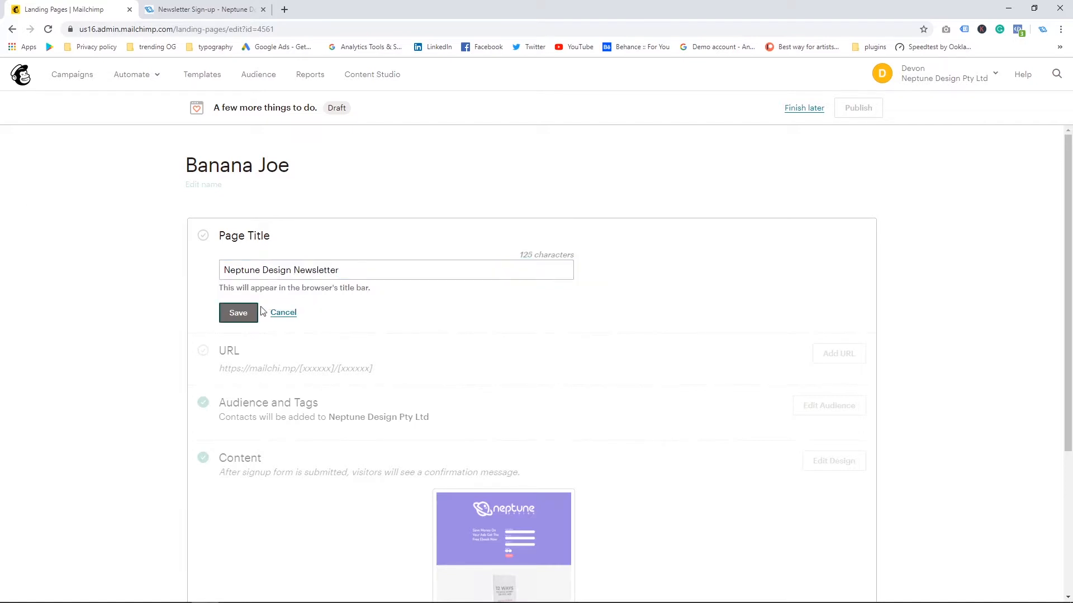
pyautogui.click(241, 314)
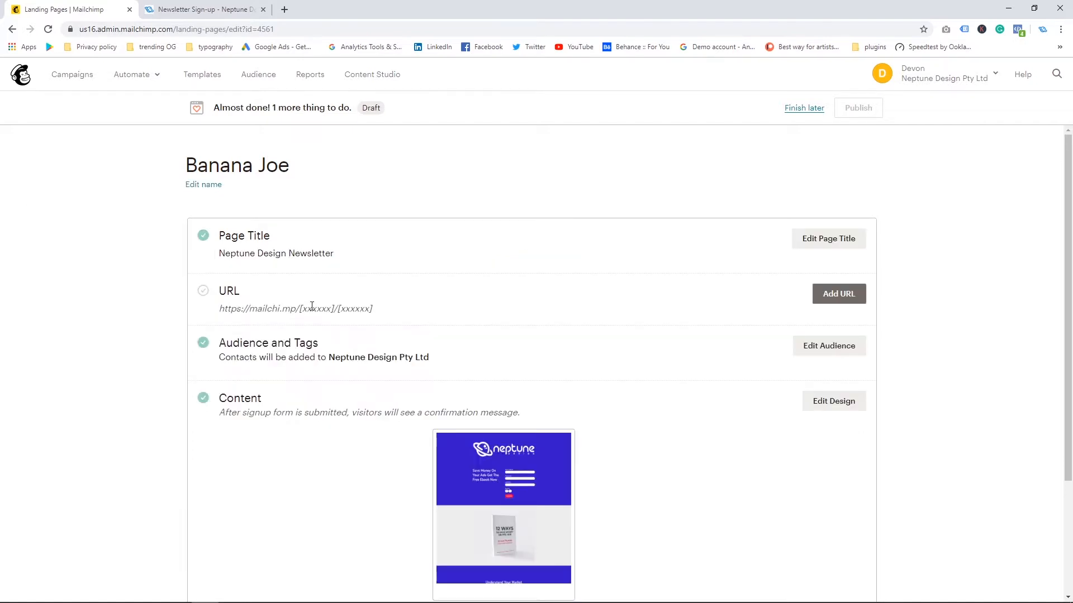
# Step: Add a Mailchimp-domain URL ending in "neptunedesignbook" and save it
pyautogui.click(814, 294)
pyautogui.click(458, 443)
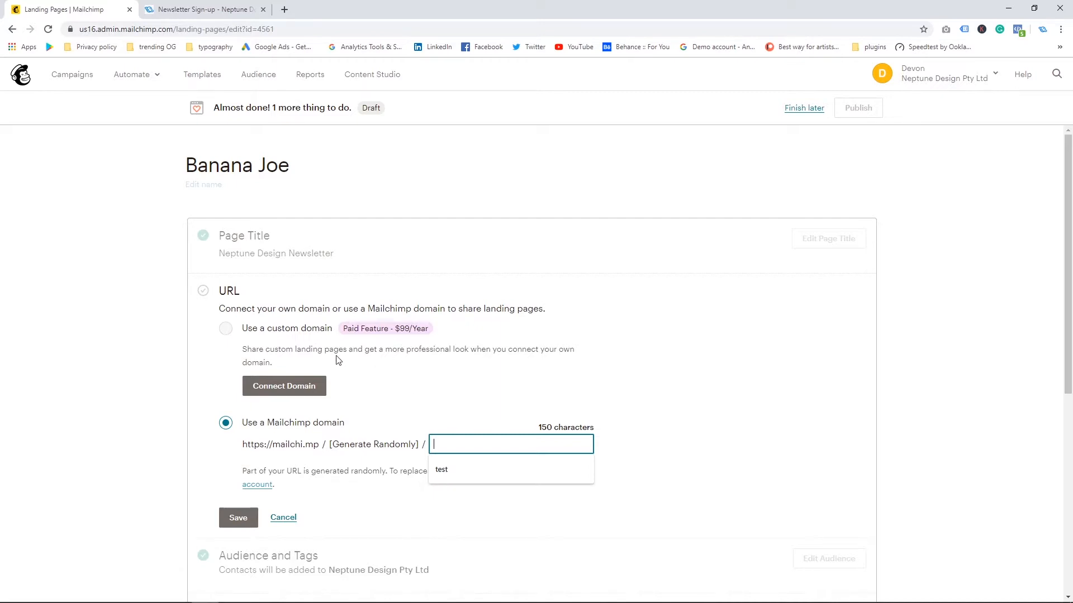
pyautogui.scroll(-1, 352, 393)
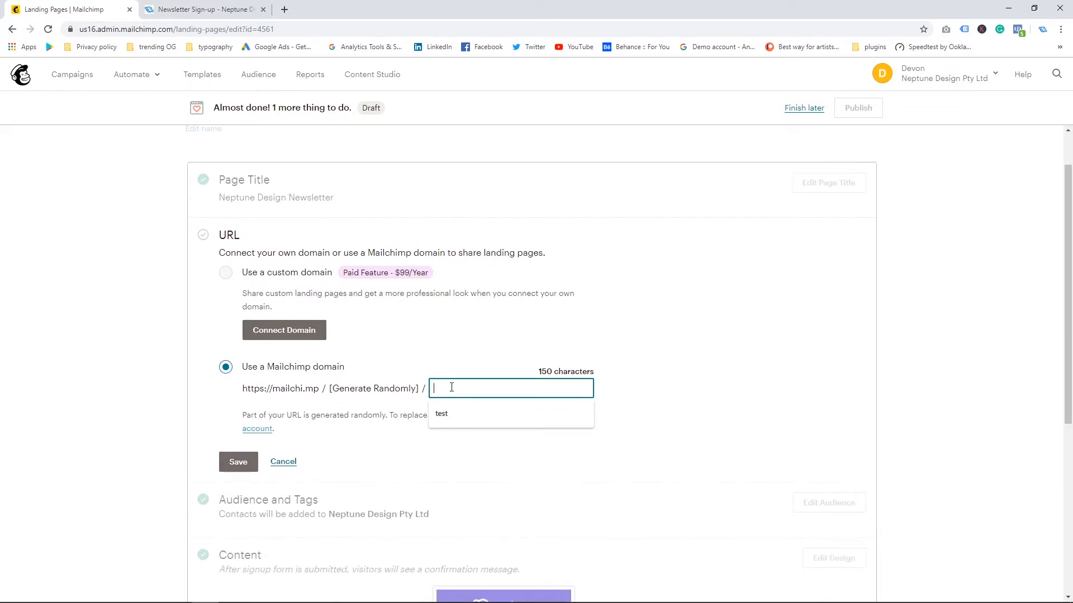
pyautogui.write('neptunedesign')
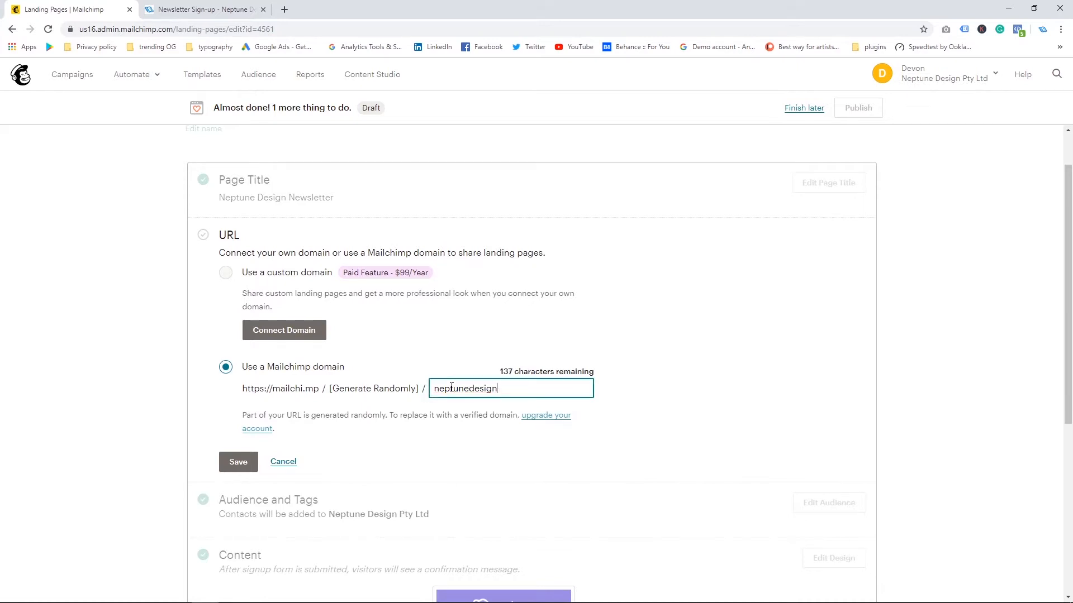
pyautogui.write('book')
pyautogui.click(238, 461)
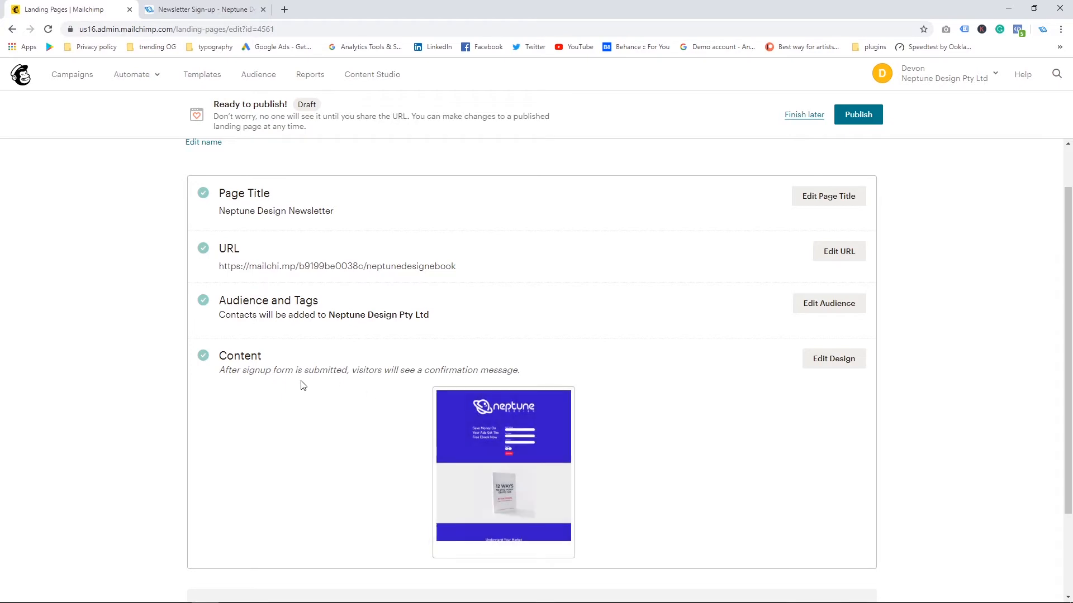
# Step: Preview the landing page's desktop version from top to bottom, then close the preview
pyautogui.scroll(-2, 507, 369)
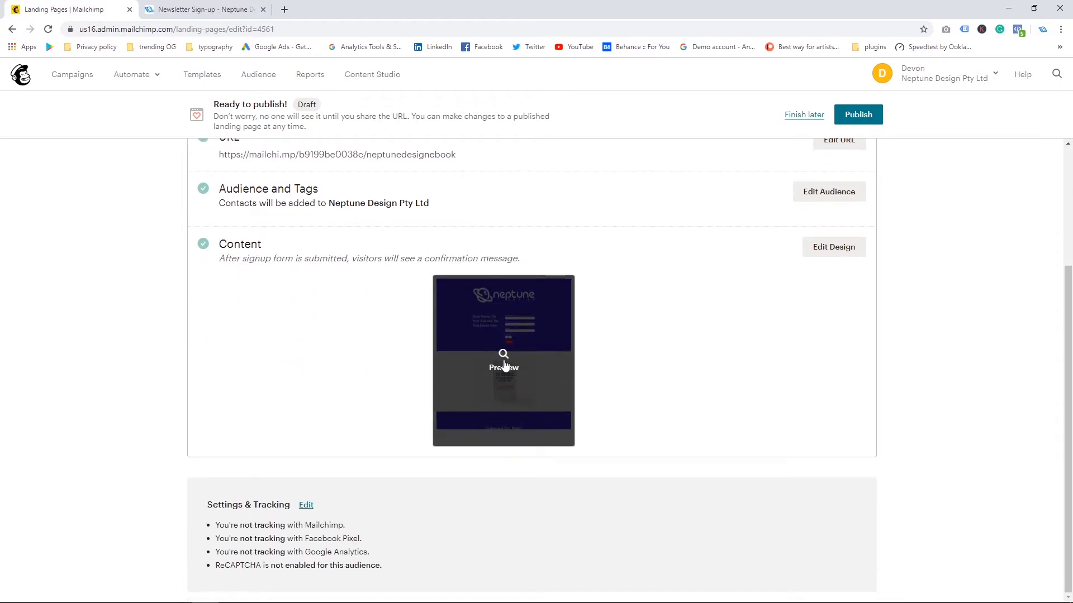
pyautogui.click(504, 365)
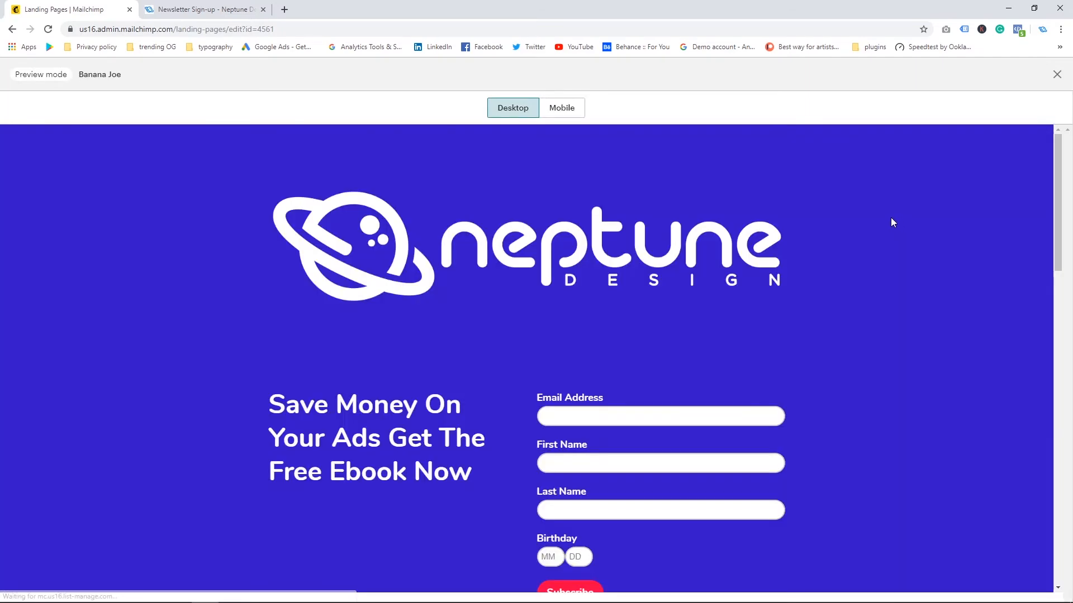
pyautogui.scroll(-6, 890, 218)
pyautogui.scroll(-2, 892, 222)
pyautogui.scroll(3, 892, 222)
pyautogui.scroll(-12, 892, 222)
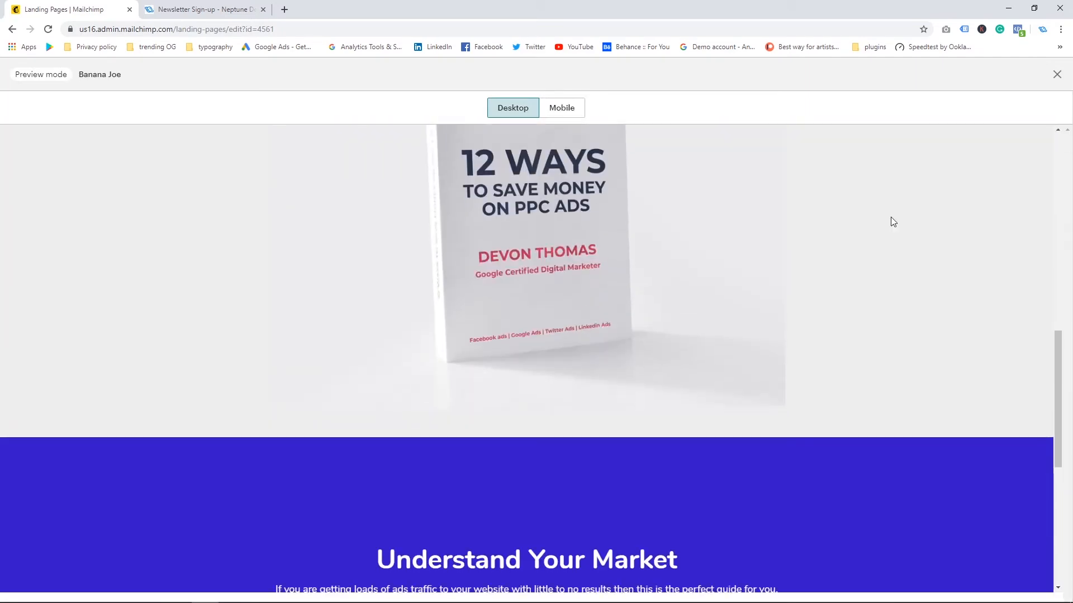
pyautogui.scroll(2, 891, 216)
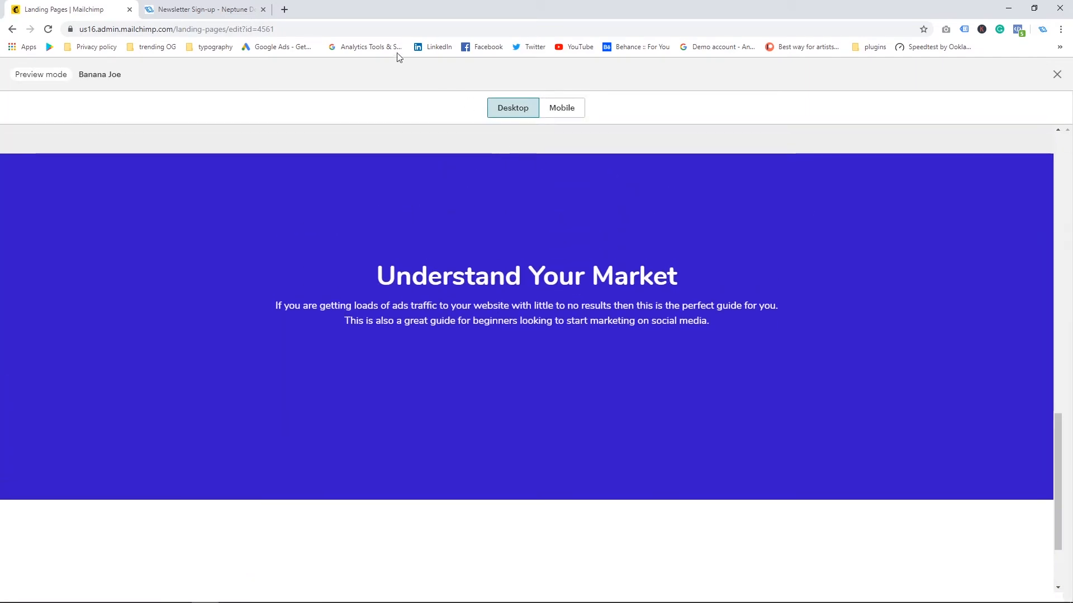
pyautogui.click(1056, 74)
pyautogui.scroll(3, 1069, 312)
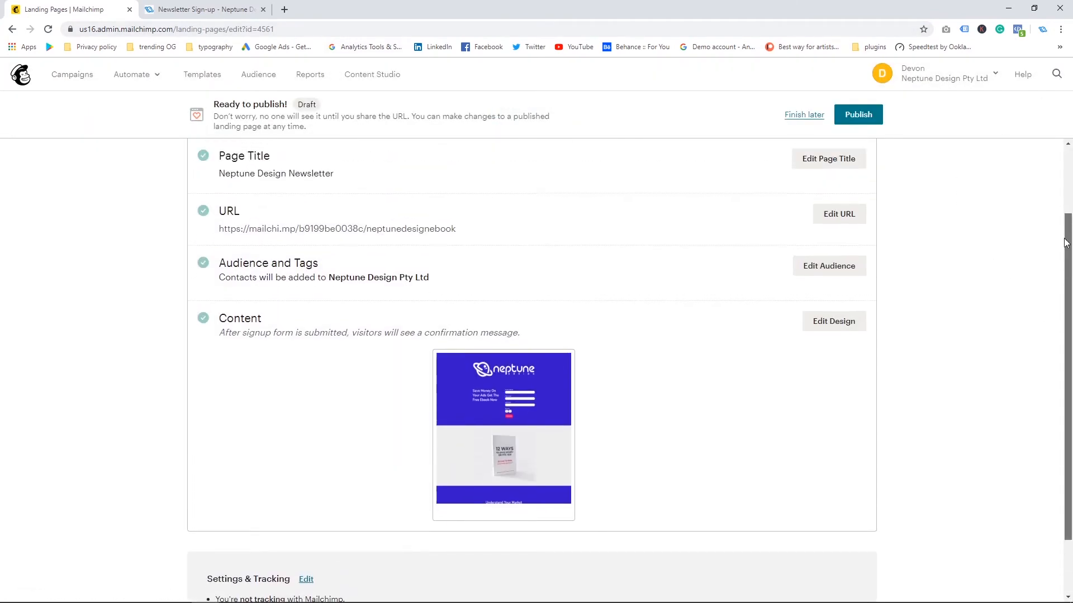
# Step: Publish the landing page and open its live URL in a new tab
pyautogui.click(858, 115)
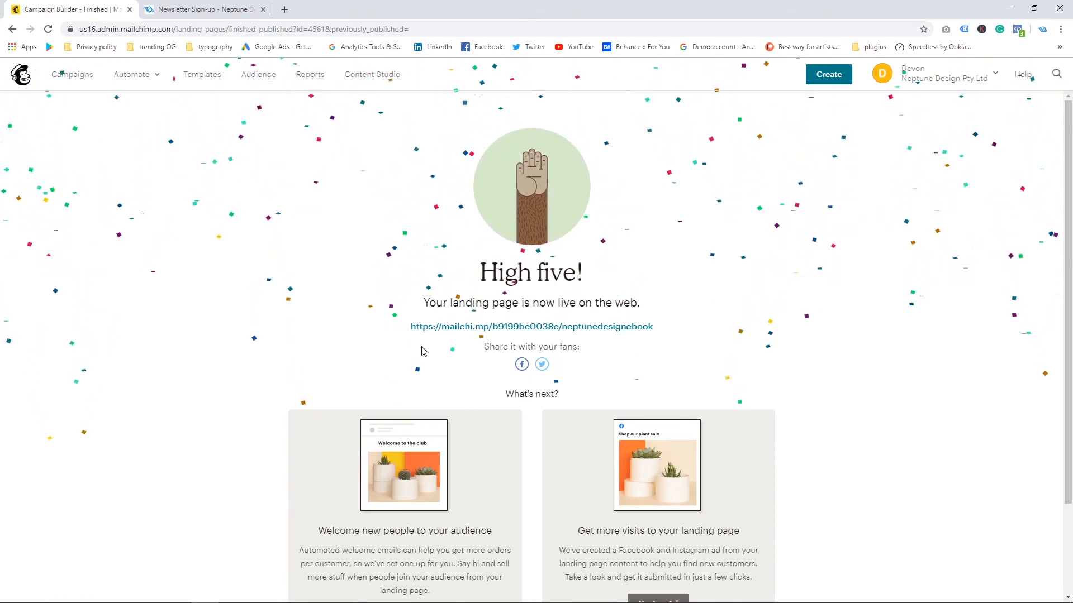
pyautogui.click(613, 332)
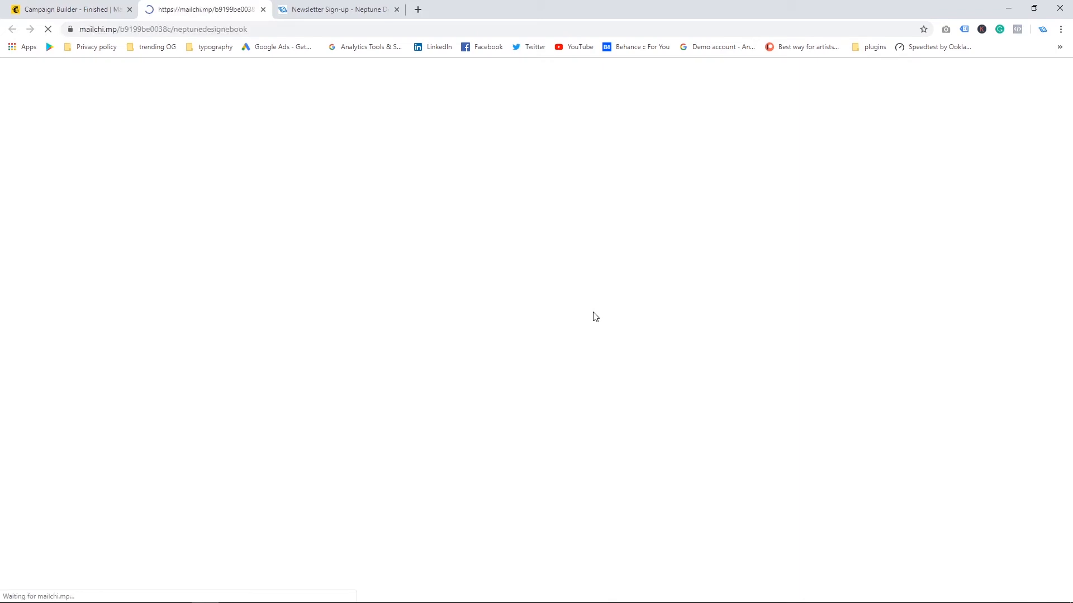
pyautogui.scroll(-12, 780, 241)
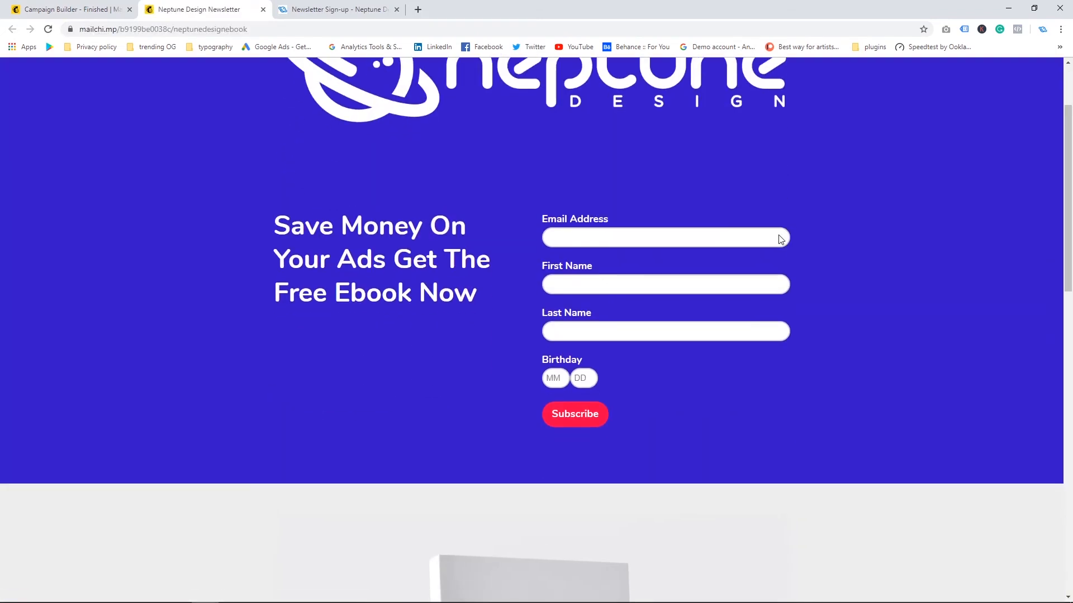
pyautogui.scroll(12, 779, 239)
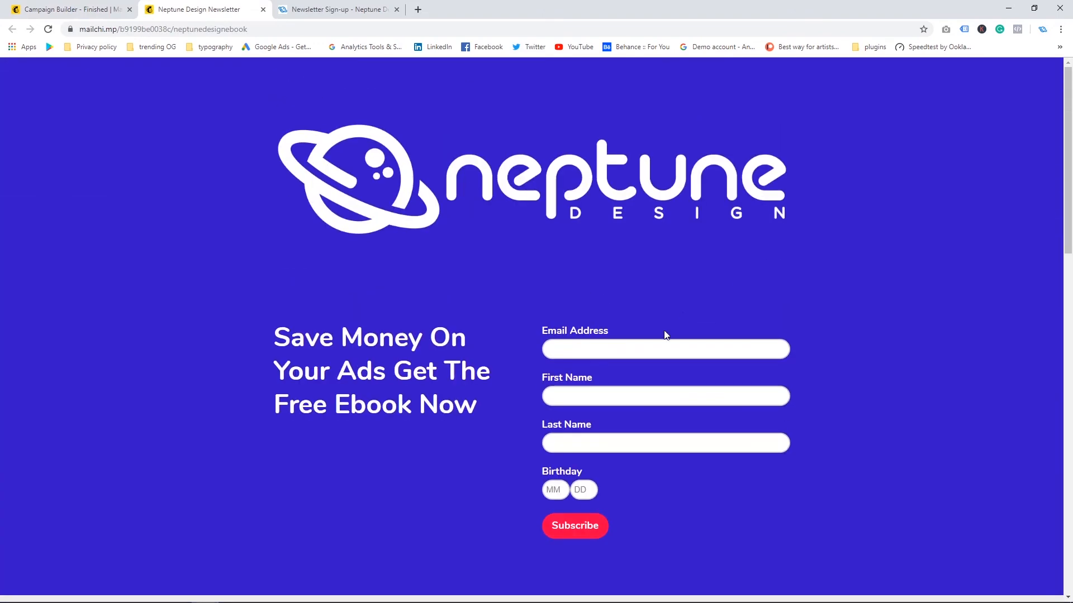
# Step: Fill the live sign-up form with autofilled contact details and a birthday month and day
pyautogui.click(654, 350)
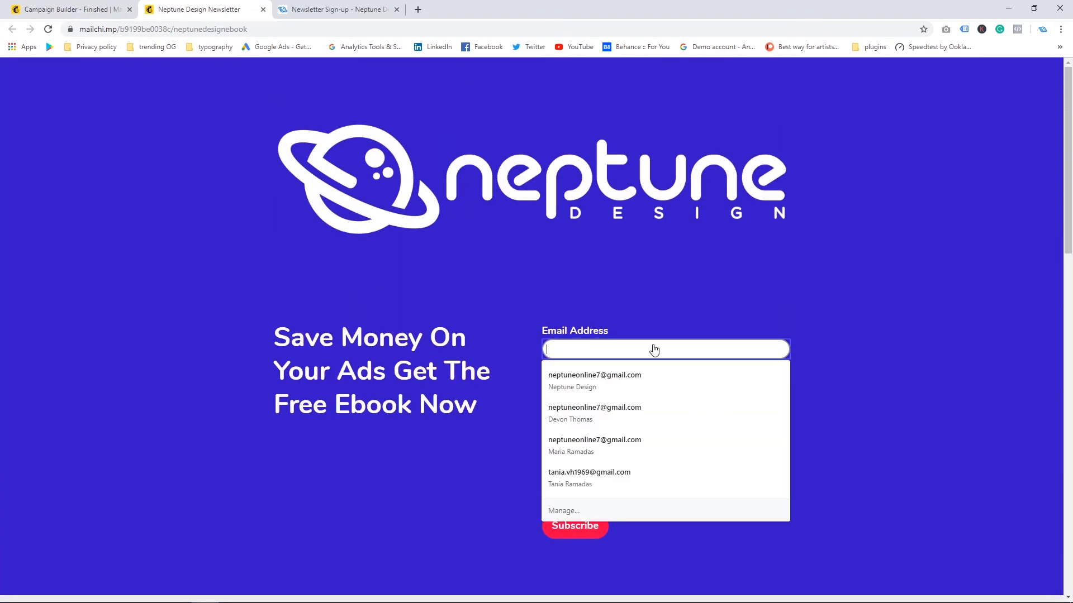
pyautogui.click(651, 377)
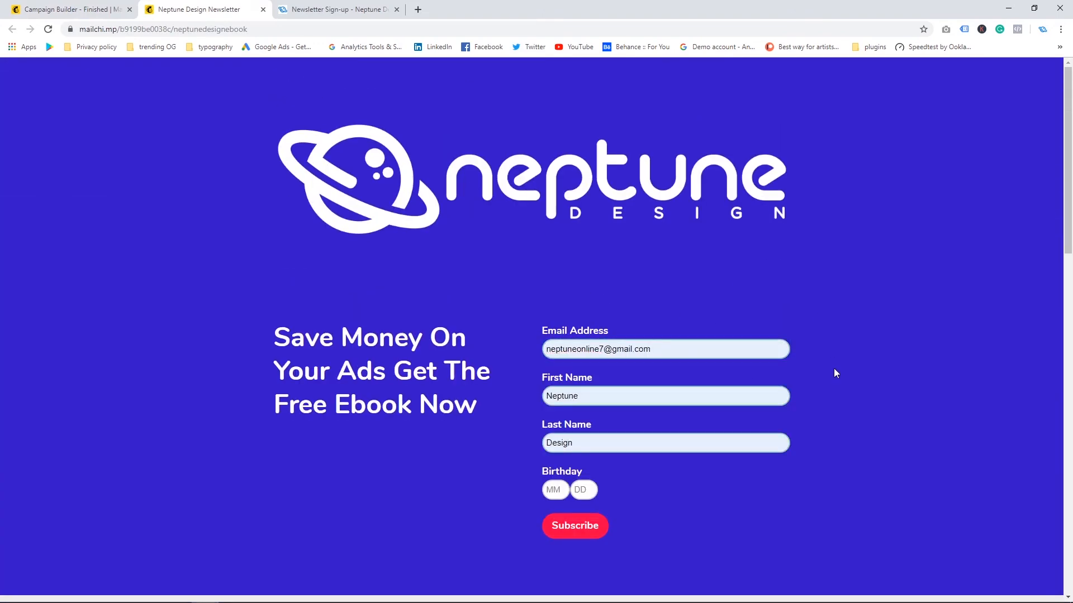
pyautogui.click(567, 490)
pyautogui.write('02')
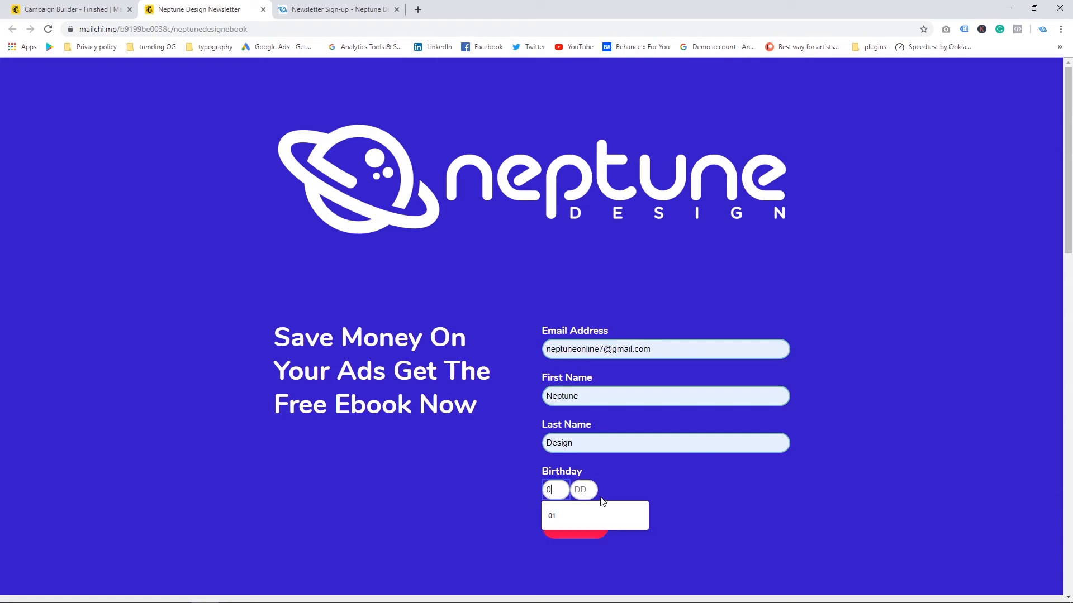
pyautogui.click(588, 490)
pyautogui.click(655, 514)
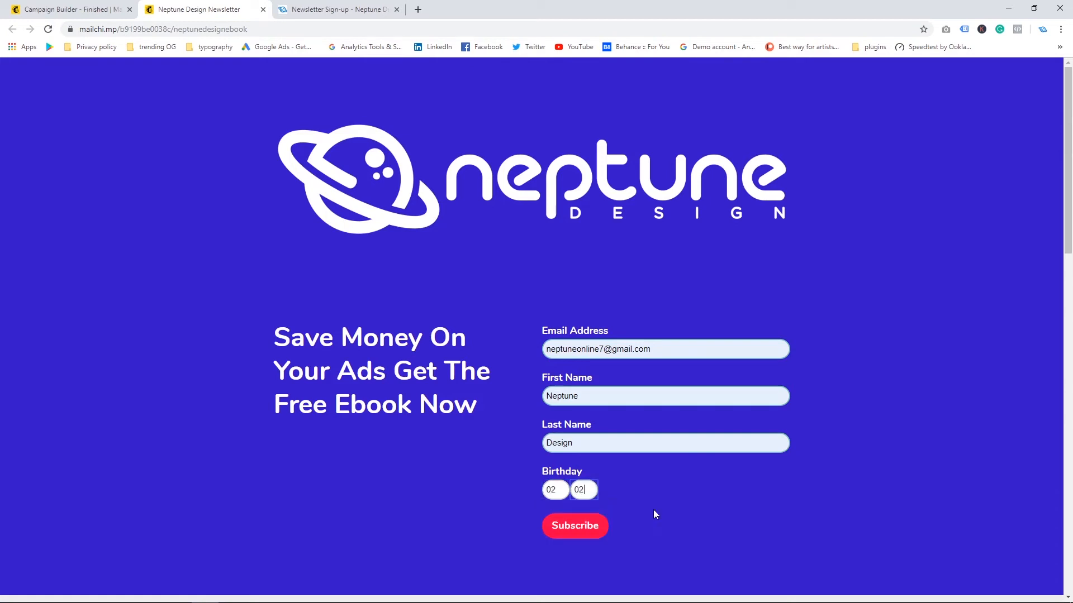
# Step: Replace the form's e-mail address with a new test address and submit the subscription
pyautogui.click(634, 349)
pyautogui.moveTo(656, 354); pyautogui.dragTo(547, 361)
pyautogui.moveTo(674, 351); pyautogui.dragTo(525, 358)
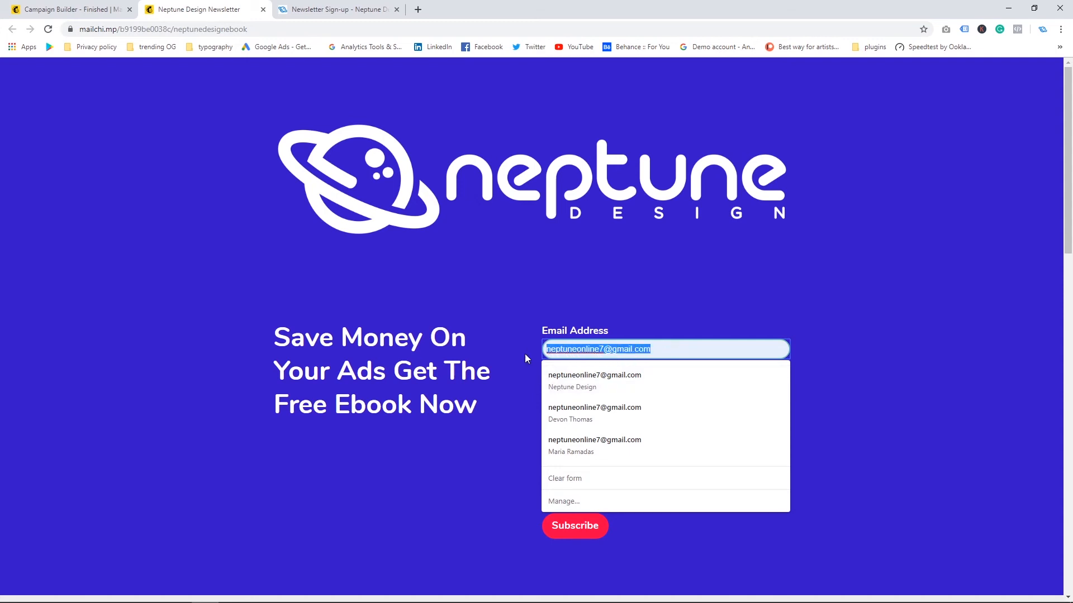
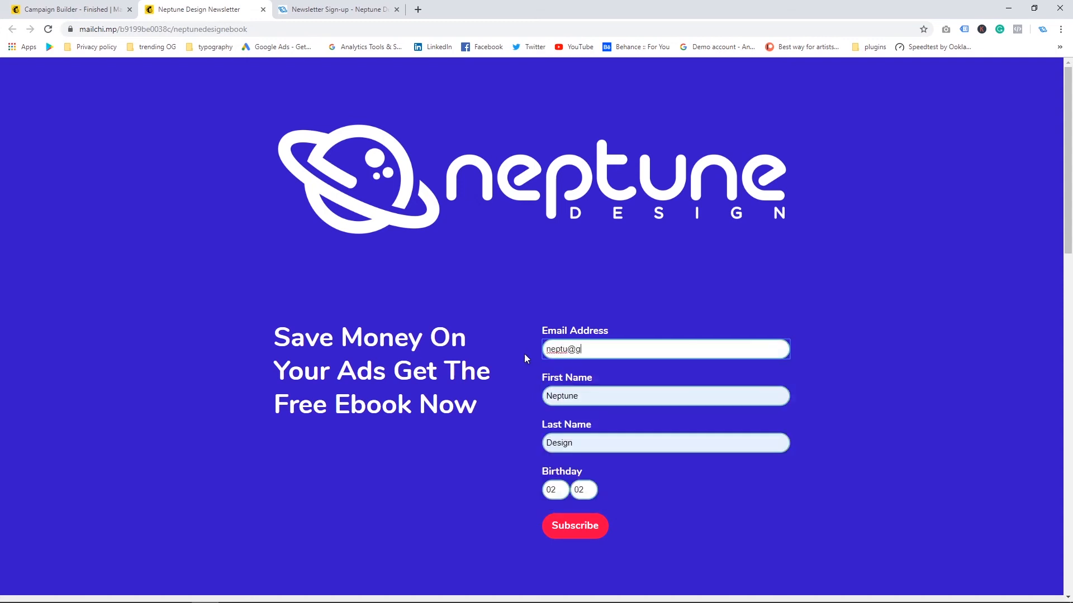
pyautogui.click(919, 202)
pyautogui.click(603, 522)
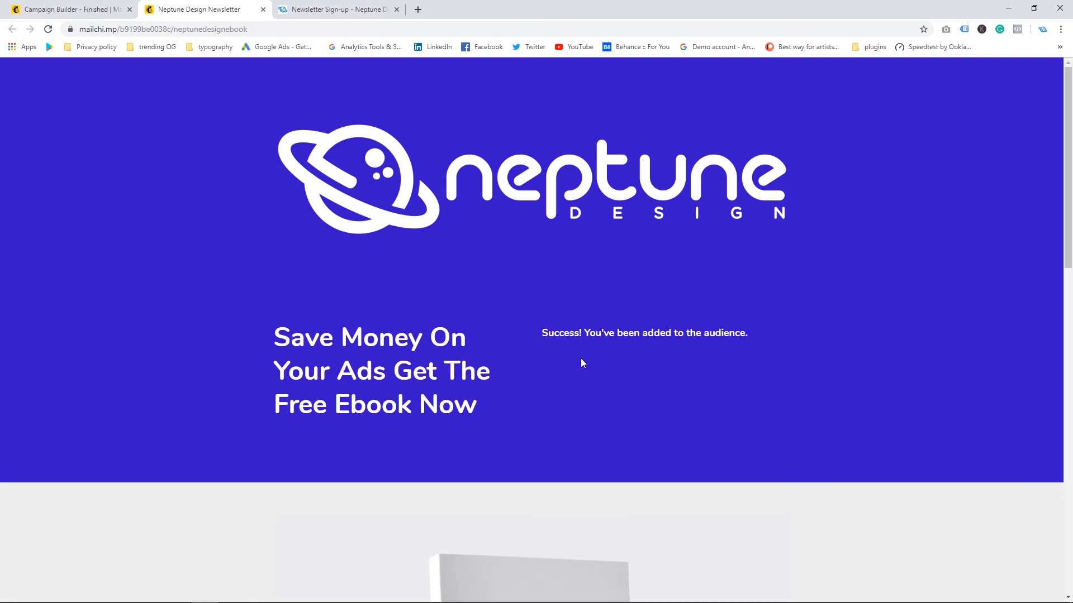
# Step: Review the live page's confirmation message, reload the page and scroll through it
pyautogui.moveTo(530, 330); pyautogui.dragTo(699, 385)
pyautogui.click(623, 322)
pyautogui.scroll(-1, 84, 136)
pyautogui.scroll(1, 83, 136)
pyautogui.scroll(-7, 84, 136)
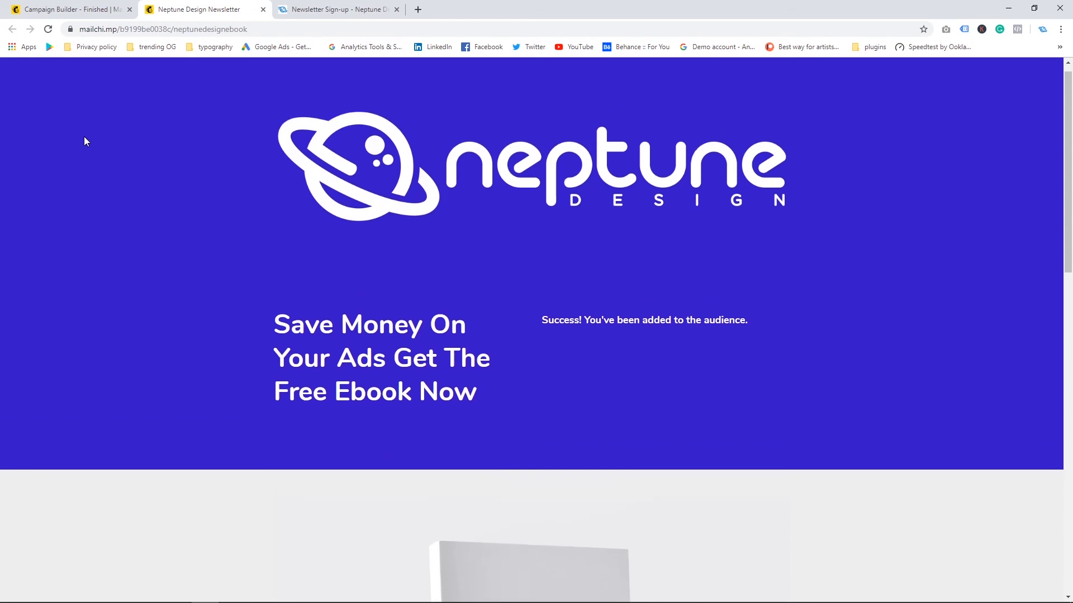
pyautogui.scroll(-5, 84, 136)
pyautogui.scroll(12, 84, 137)
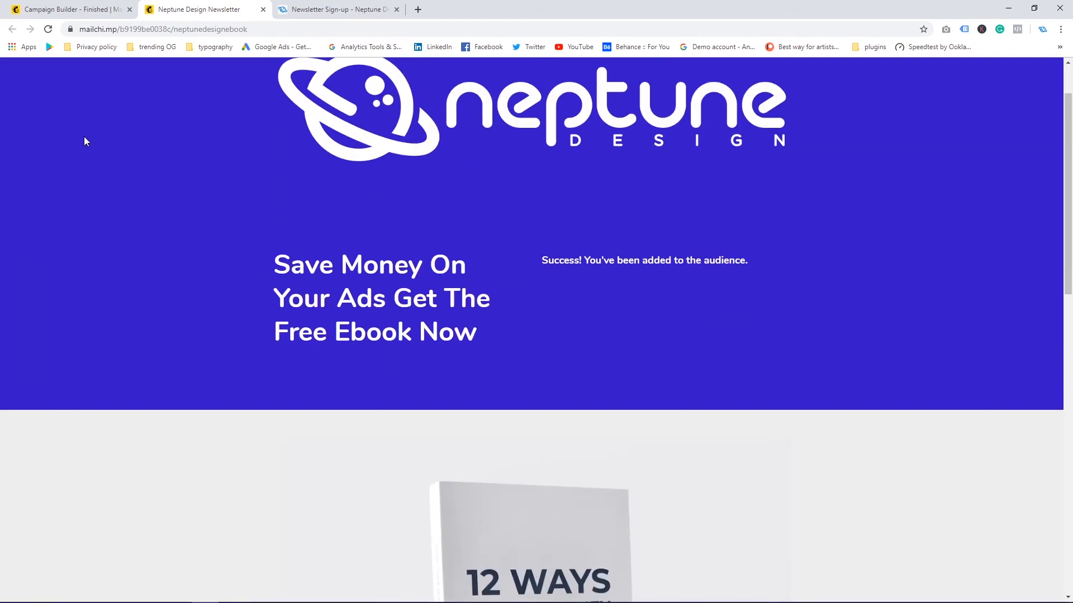
pyautogui.click(48, 31)
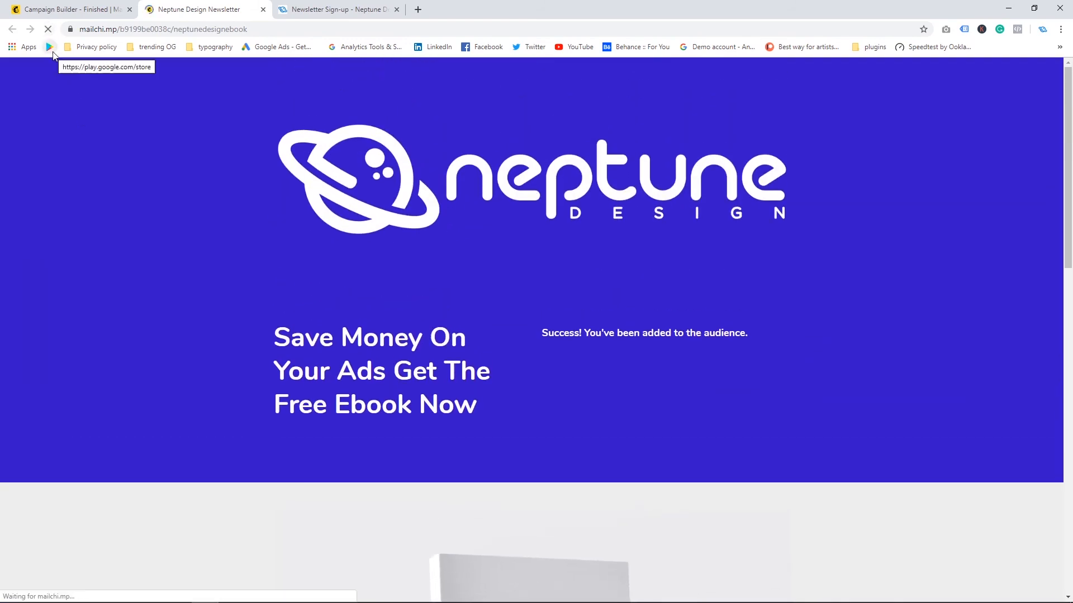
pyautogui.scroll(-15, 86, 139)
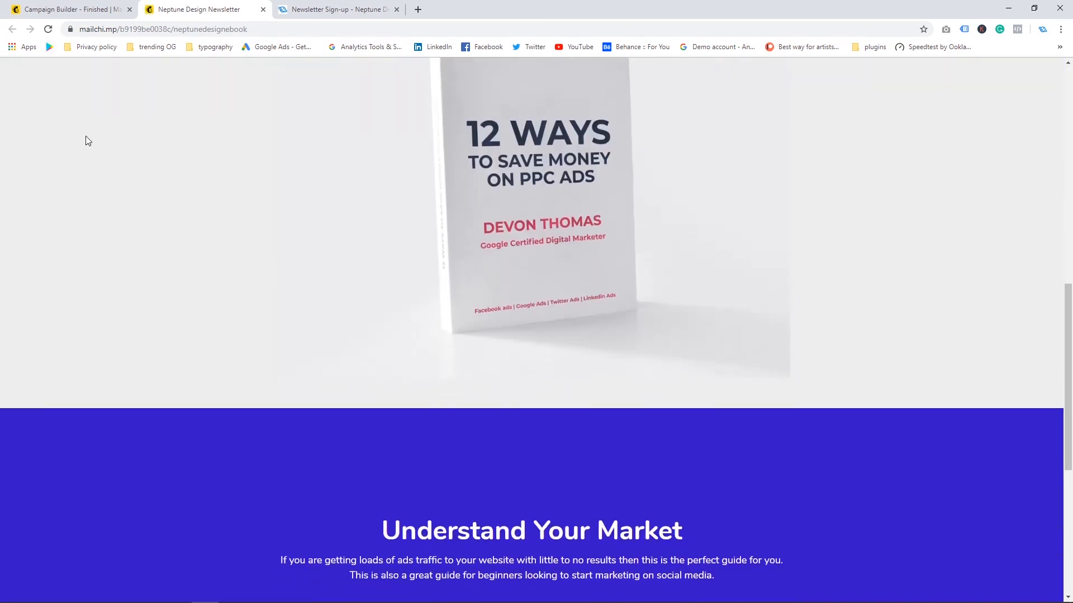
pyautogui.scroll(15, 85, 135)
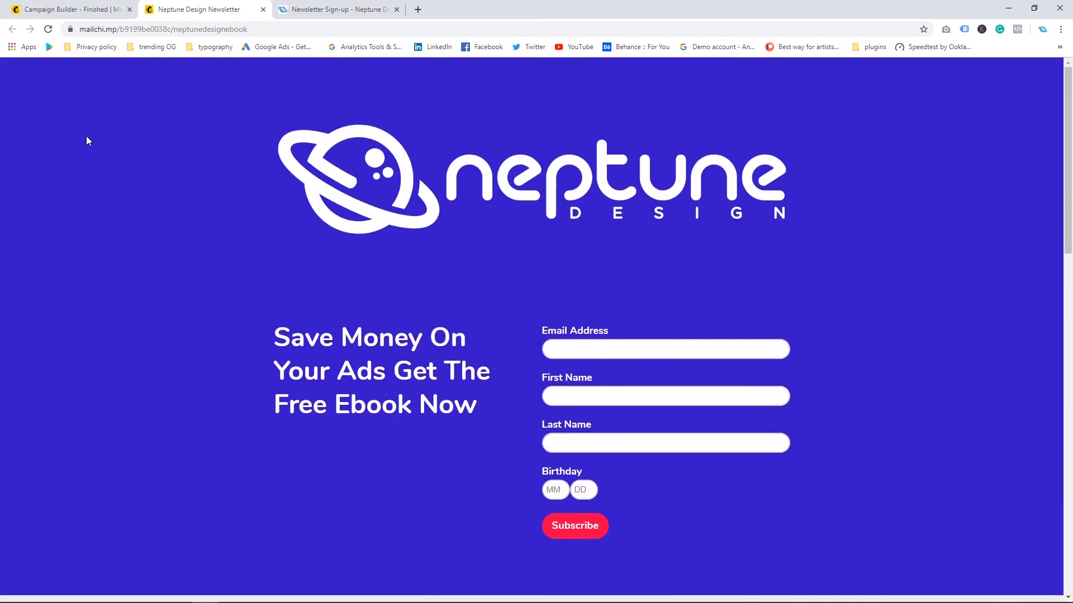